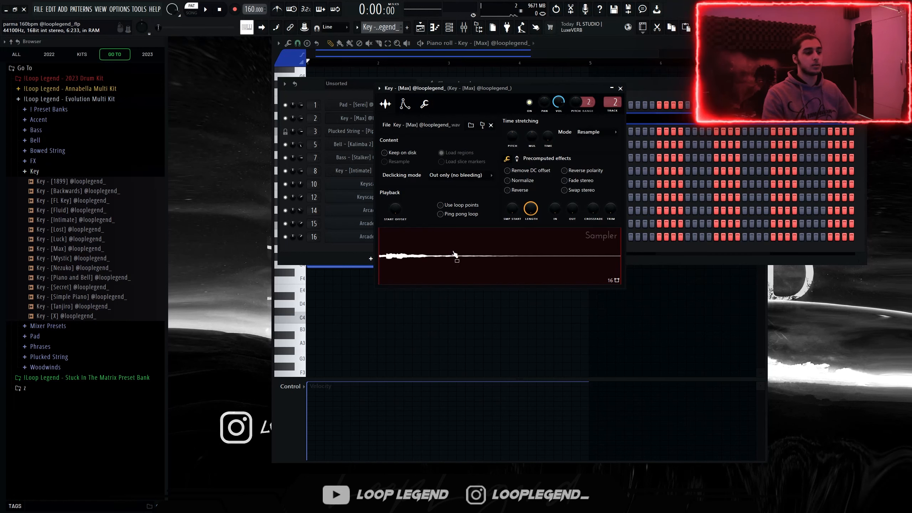
# Audition the first Key [Max] pattern, compare its notes with the scale reference notes at bar 5, and undo those reference notes
pyautogui.press('Escape')
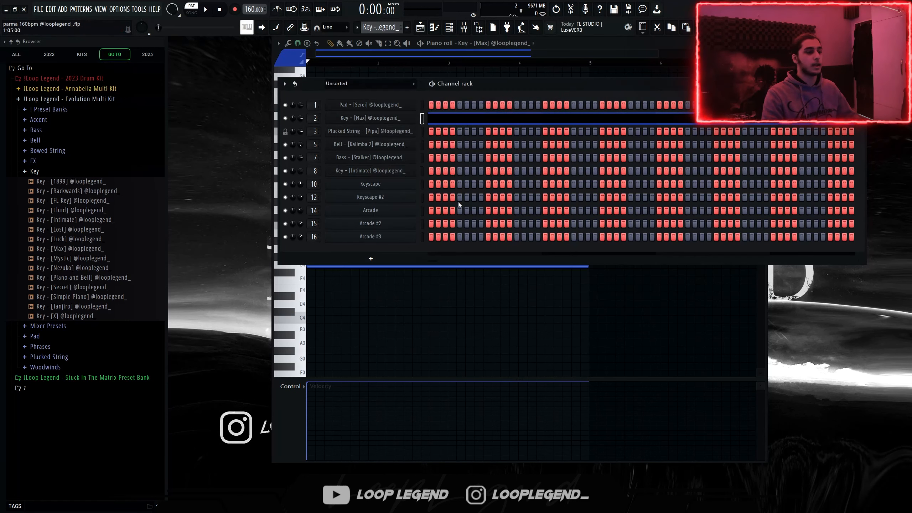
pyautogui.press('Escape')
pyautogui.press('space')
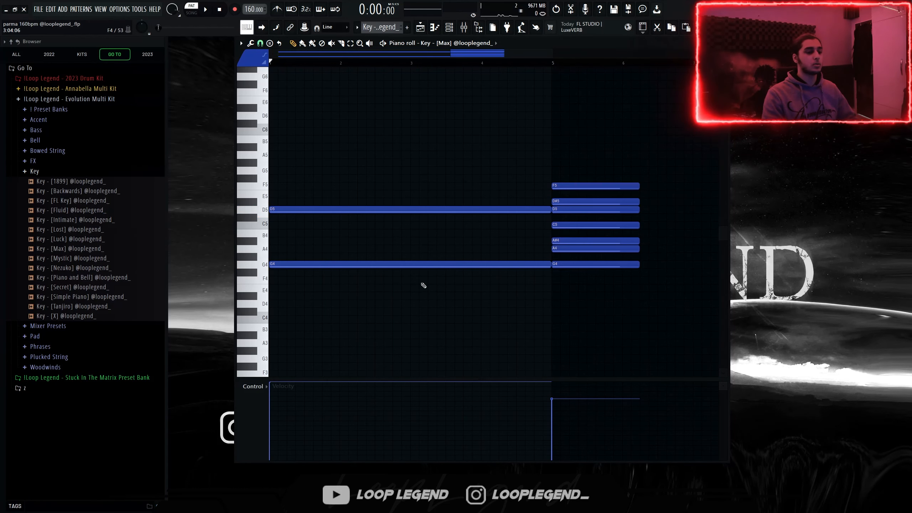
pyautogui.moveTo(506, 269); pyautogui.dragTo(505, 265)
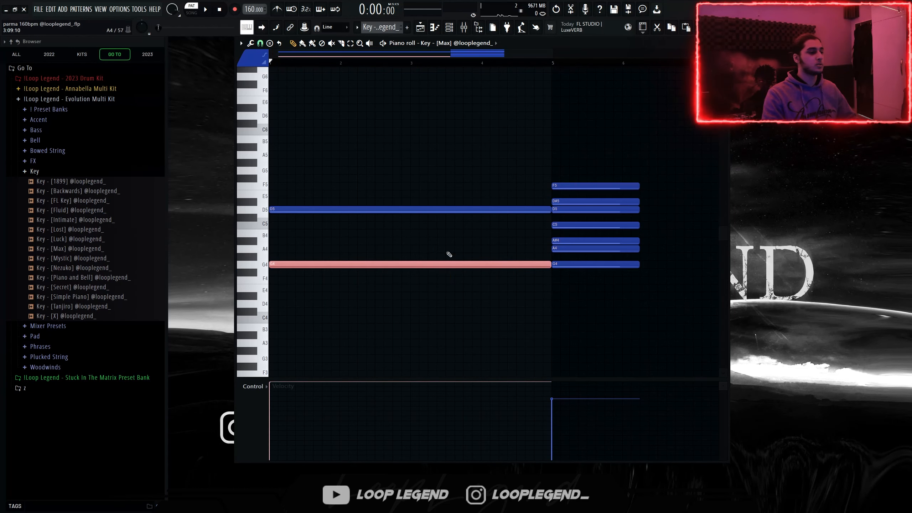
pyautogui.moveTo(429, 230); pyautogui.dragTo(501, 176)
pyautogui.hotkey('ctrl', 'z')
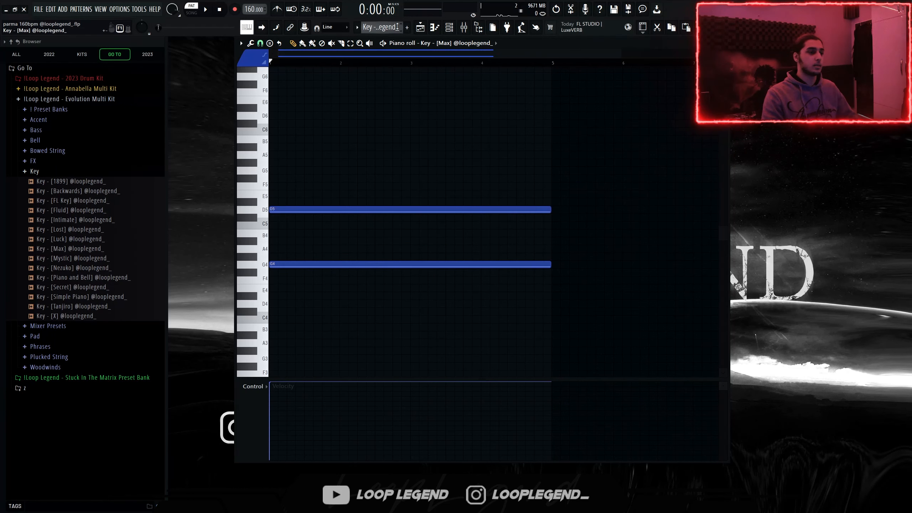
# Switch to the Key [Max] #2 pattern, audition it, and examine its chords against the scale reference notes
pyautogui.click(398, 27)
pyautogui.click(436, 46)
pyautogui.scroll(-2, 513, 246)
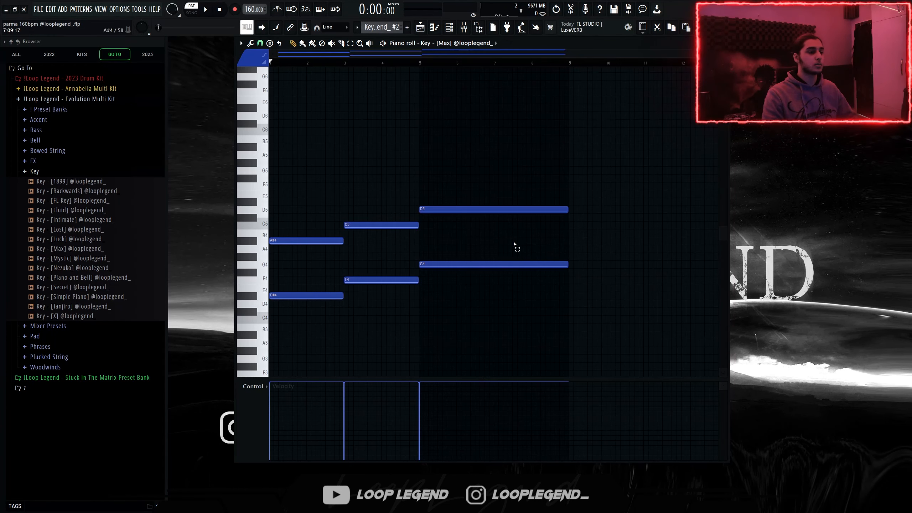
pyautogui.press('space')
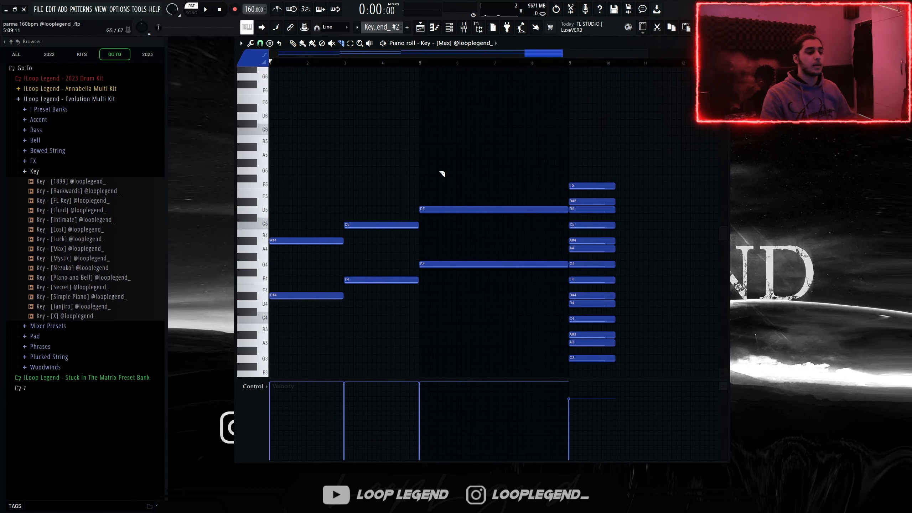
pyautogui.moveTo(394, 211); pyautogui.dragTo(360, 230)
pyautogui.moveTo(448, 306); pyautogui.dragTo(494, 171)
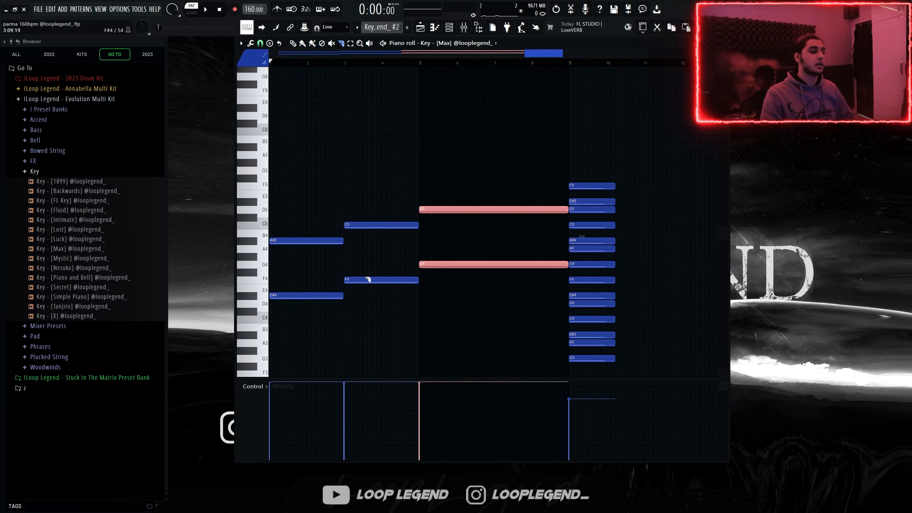
pyautogui.click(362, 338)
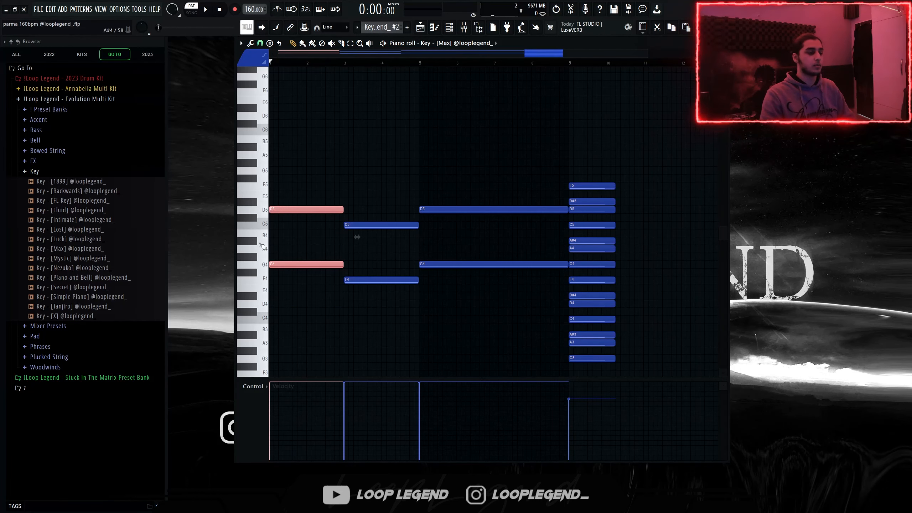
# Try the first two chords at neighbouring scale pitches, returning them to A#4/D#4 and C5/F4
pyautogui.press('Down')
pyautogui.press('Down')
pyautogui.press('Down')
pyautogui.press('Down')
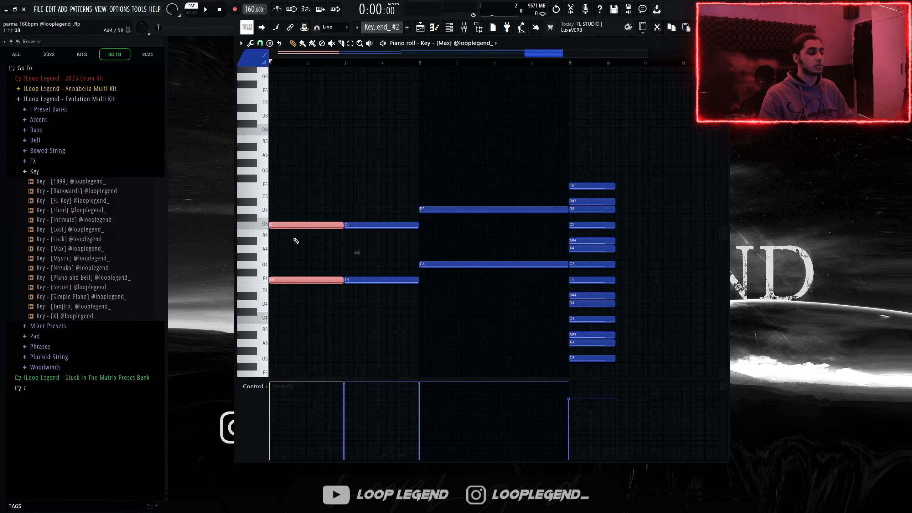
pyautogui.moveTo(350, 345); pyautogui.dragTo(374, 198)
pyautogui.press('Down')
pyautogui.press('Down')
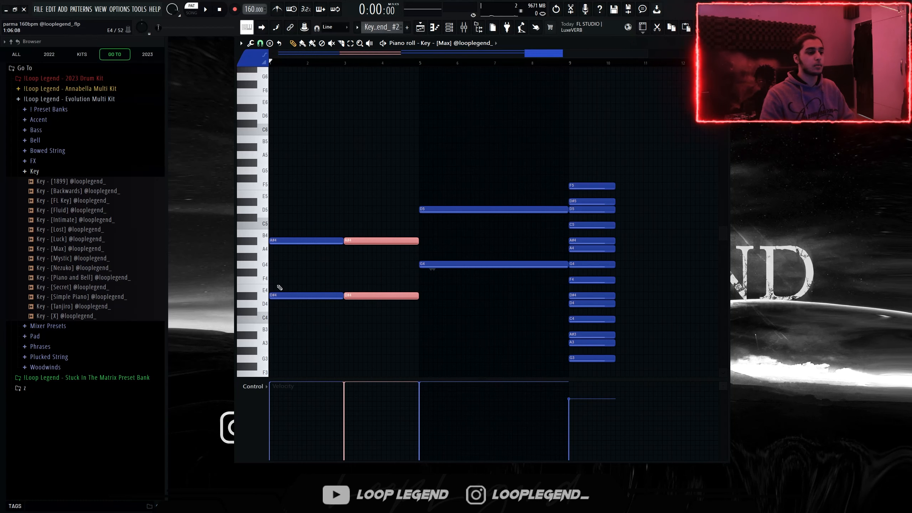
pyautogui.press('Up')
pyautogui.press('Up')
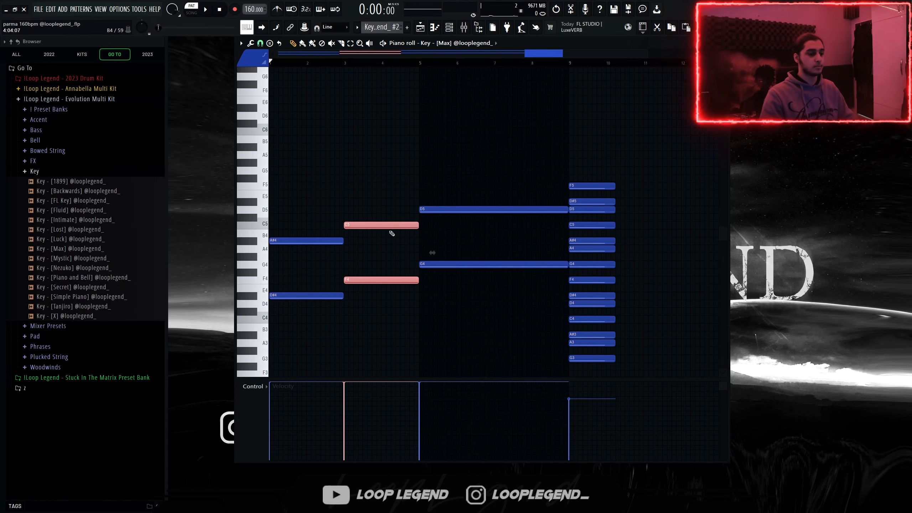
# Review the Key [Max] channel's Fruity parametric EQ 2 and the placement of its clips on playlist Track 5
pyautogui.press('F9')
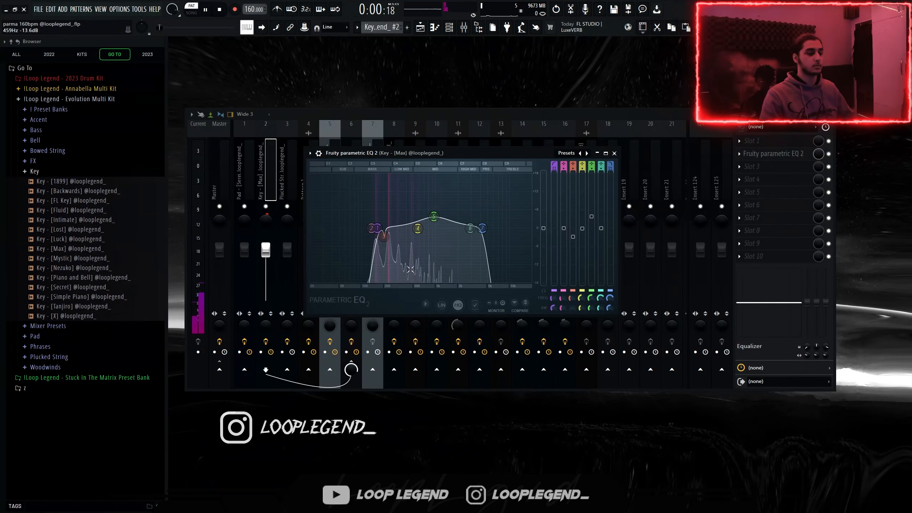
pyautogui.press('F5')
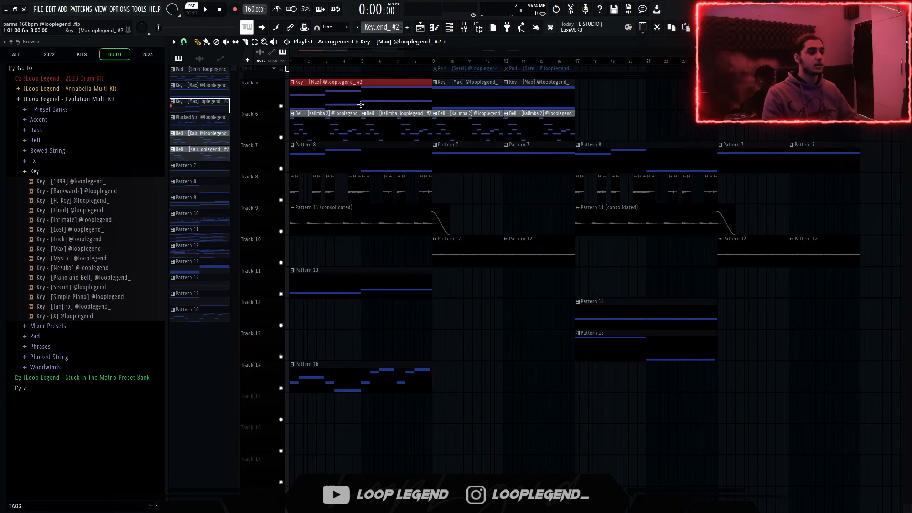
pyautogui.keyDown('ctrl'); pyautogui.click(485, 216); pyautogui.keyUp('ctrl')
pyautogui.moveTo(457, 101); pyautogui.dragTo(562, 98)
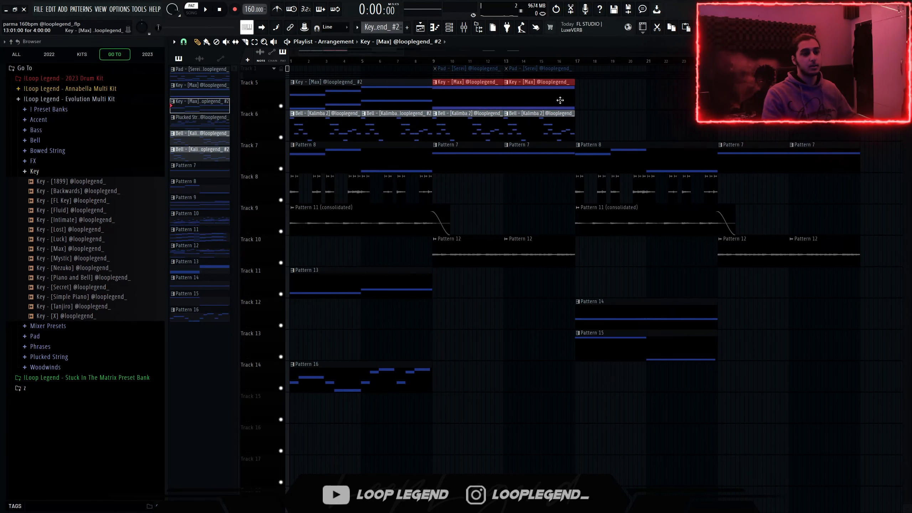
pyautogui.hscroll(3, 647, 162)
pyautogui.scroll(-1, 655, 165)
pyautogui.hscroll(1, 647, 162)
pyautogui.scroll(3, 436, 103)
pyautogui.moveTo(348, 97); pyautogui.dragTo(465, 101)
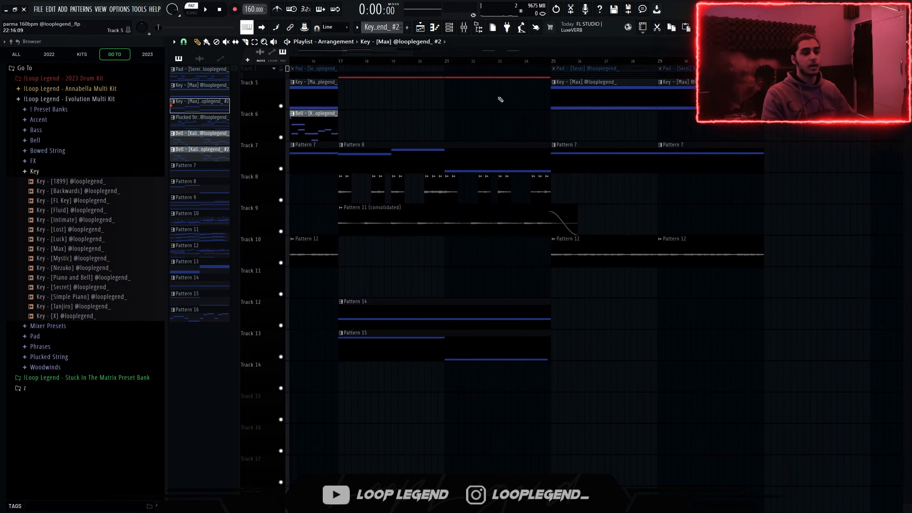
pyautogui.moveTo(540, 98); pyautogui.dragTo(429, 97)
pyautogui.moveTo(510, 112); pyautogui.dragTo(679, 104)
# Open the first Bell [Kalimba 2] pattern in the piano roll and audition its melody
pyautogui.doubleClick(605, 88)
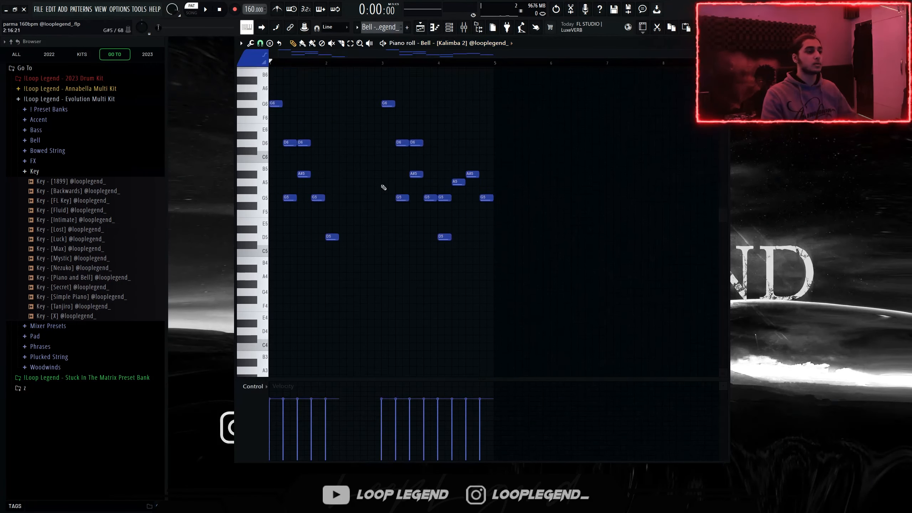
pyautogui.press('F6')
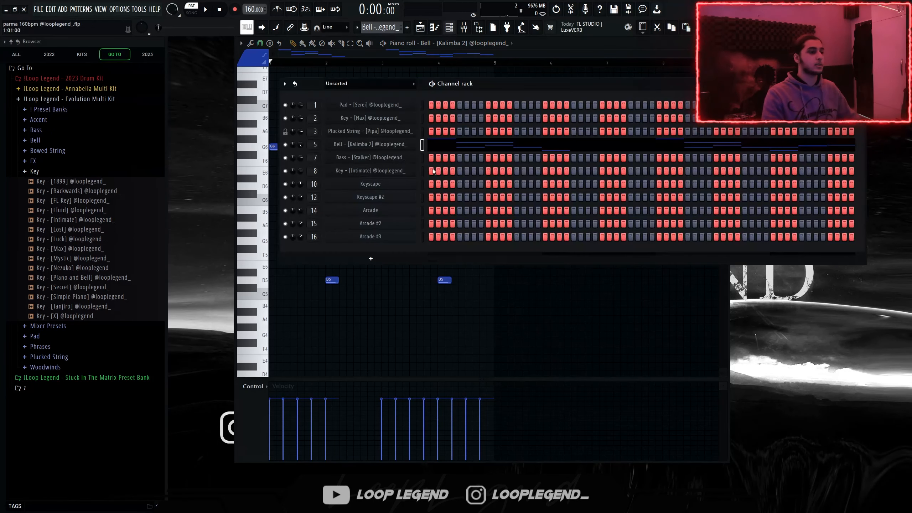
pyautogui.click(394, 147)
pyautogui.press('space')
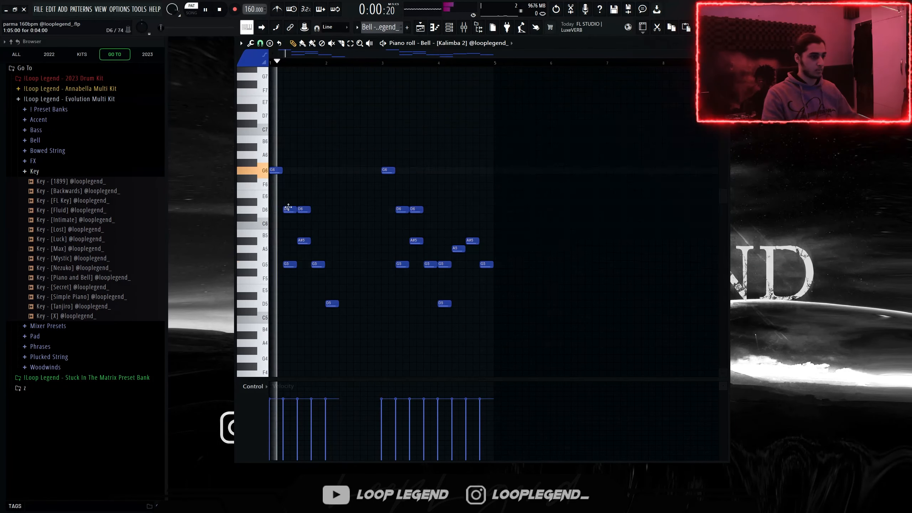
pyautogui.scroll(1, 358, 239)
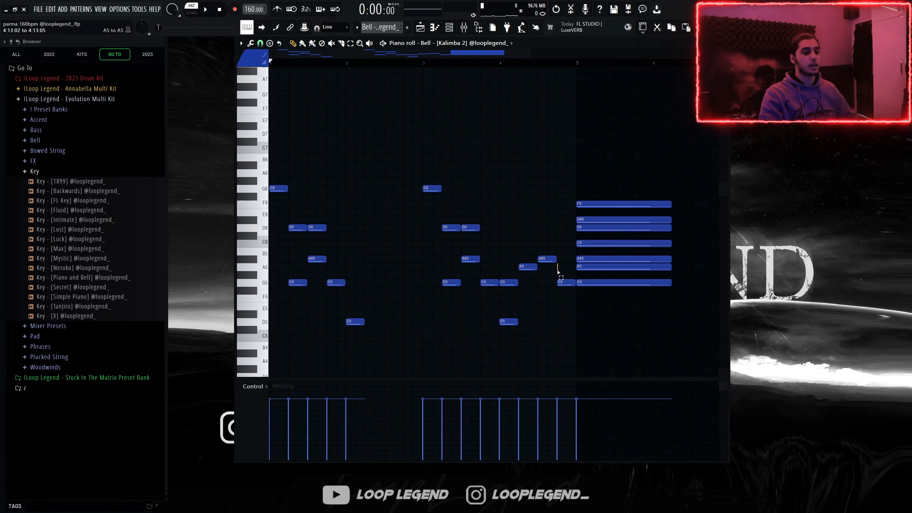
# Highlight the adjacent A5 and A#5 scale notes and the repeated G notes to examine the bell melody
pyautogui.moveTo(576, 257); pyautogui.dragTo(606, 258)
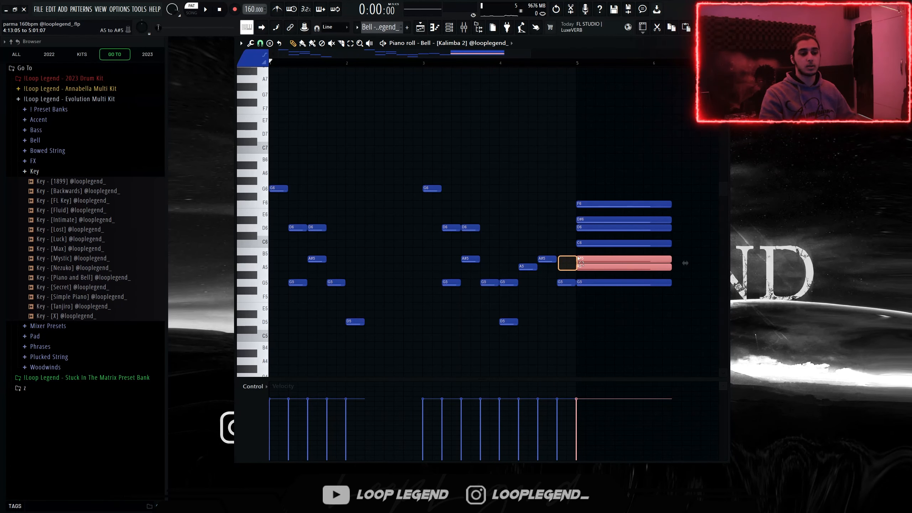
pyautogui.moveTo(541, 224); pyautogui.dragTo(555, 230)
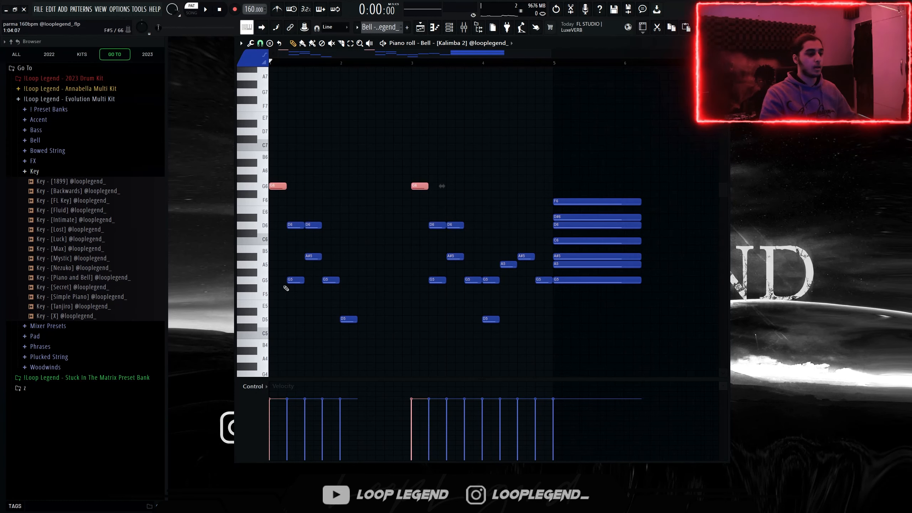
pyautogui.click(342, 279)
pyautogui.moveTo(361, 280); pyautogui.dragTo(288, 283)
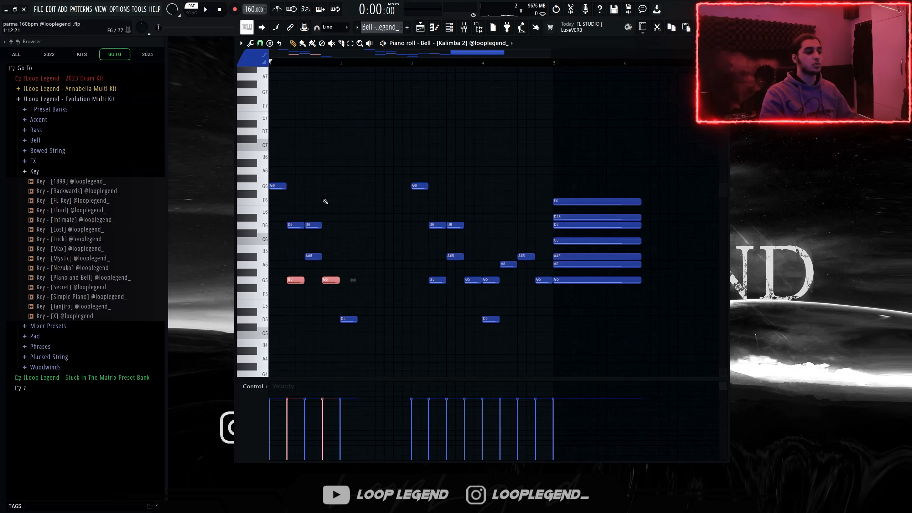
pyautogui.moveTo(325, 201); pyautogui.dragTo(258, 181)
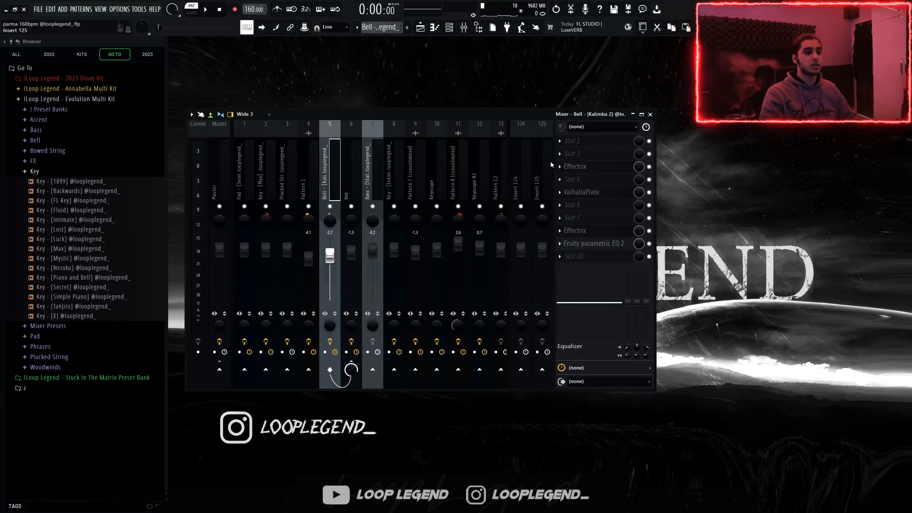
# Show the preset list of the bell track's first Effectrix and expand the kit's ! Preset Banks folder in the browser
pyautogui.click(596, 169)
pyautogui.click(307, 98)
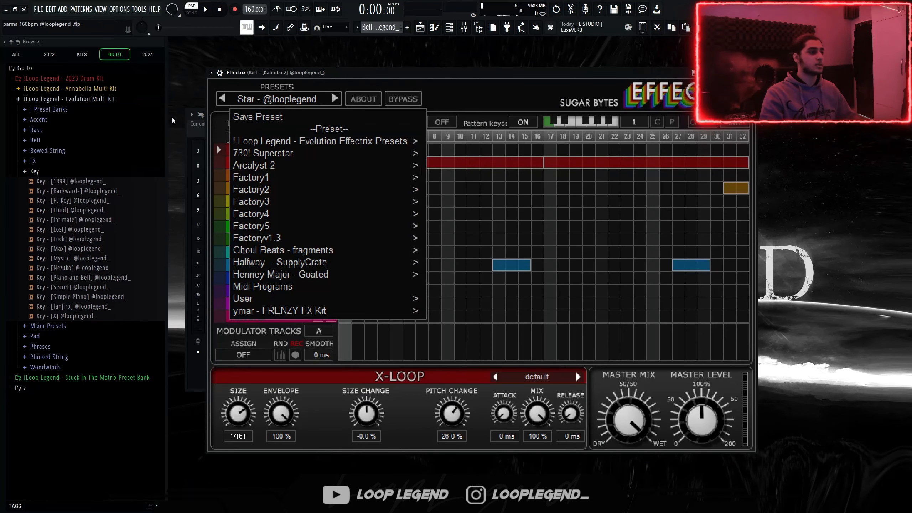
pyautogui.click(87, 111)
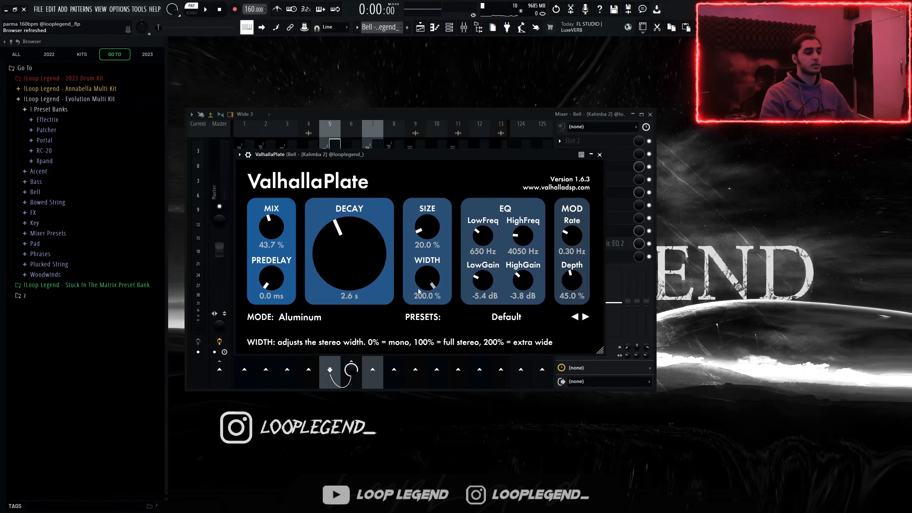
# Inspect the bell track's ValhallaPlate reverb, second Effectrix and Fruity parametric EQ 2 settings
pyautogui.click(623, 232)
pyautogui.click(624, 233)
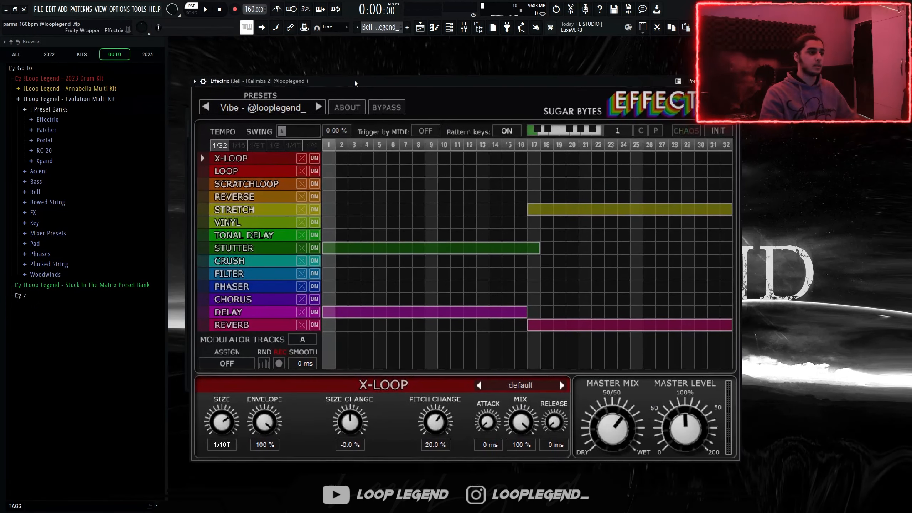
pyautogui.click(575, 230)
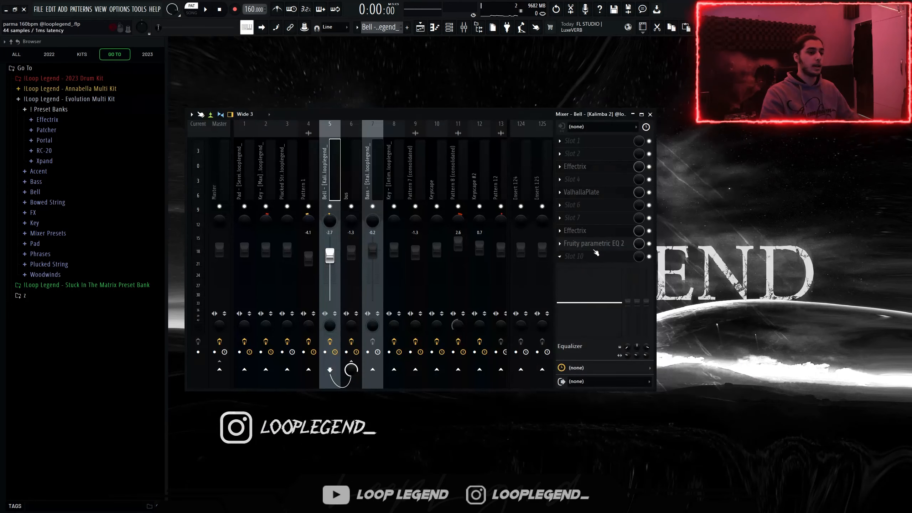
pyautogui.click(594, 243)
pyautogui.moveTo(386, 120); pyautogui.dragTo(424, 135)
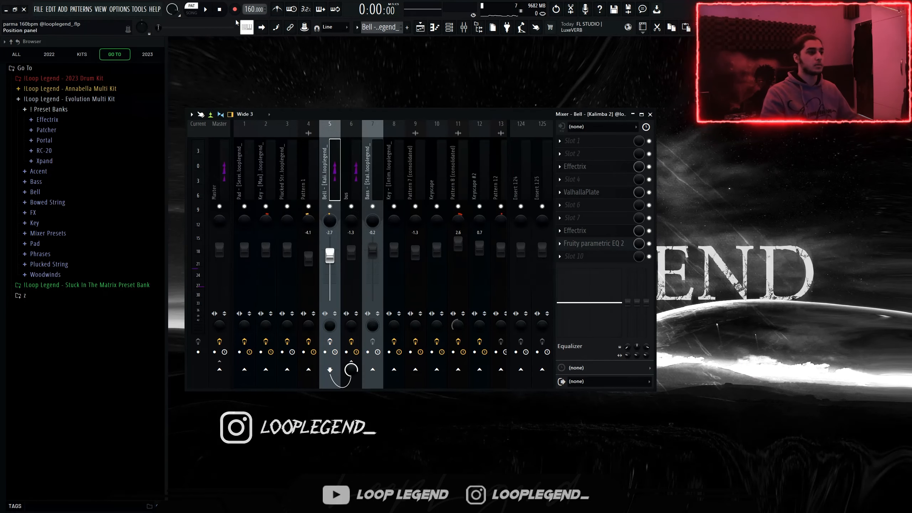
# Compare the Bell [Kalimba 2] melody with its mixer effect slots disabled and enabled during playback
pyautogui.press('space')
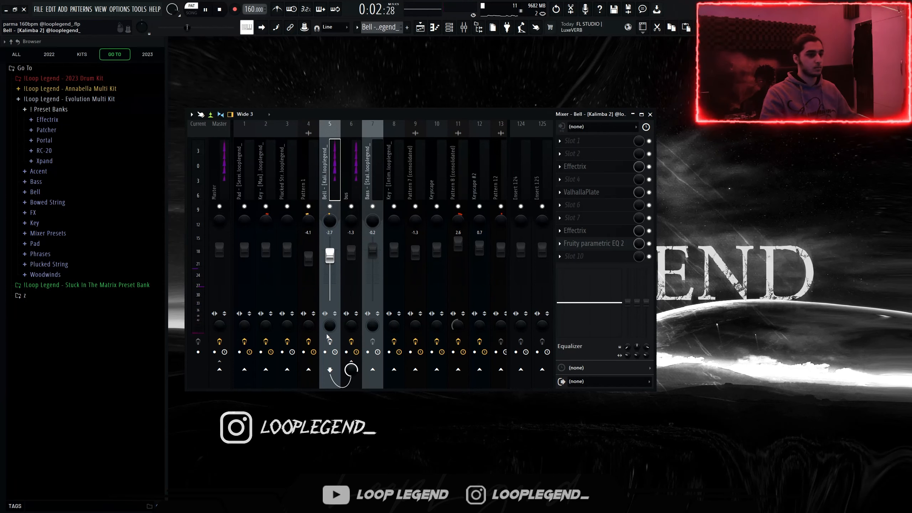
pyautogui.press('space')
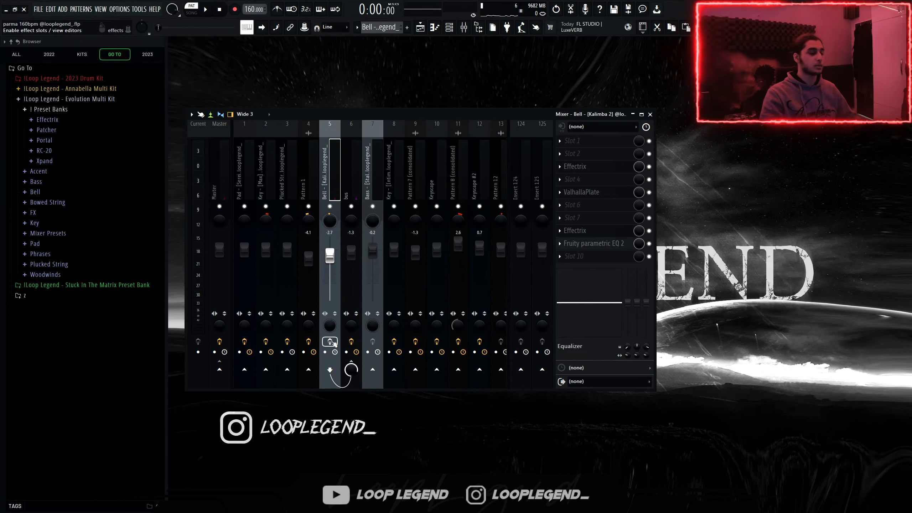
pyautogui.click(330, 342)
pyautogui.press('space')
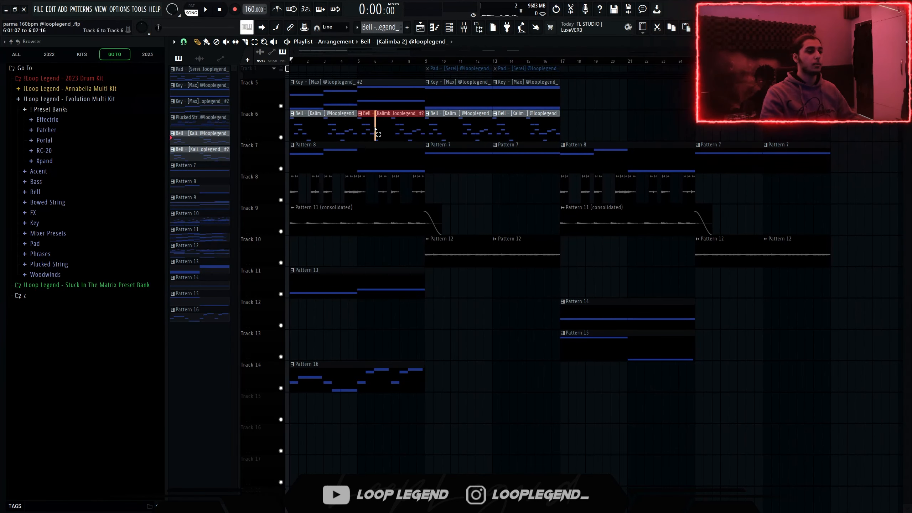
# Open the Bell [Kalimba 2] #2 pattern in the piano roll and audition its higher-octave melody
pyautogui.doubleClick(377, 128)
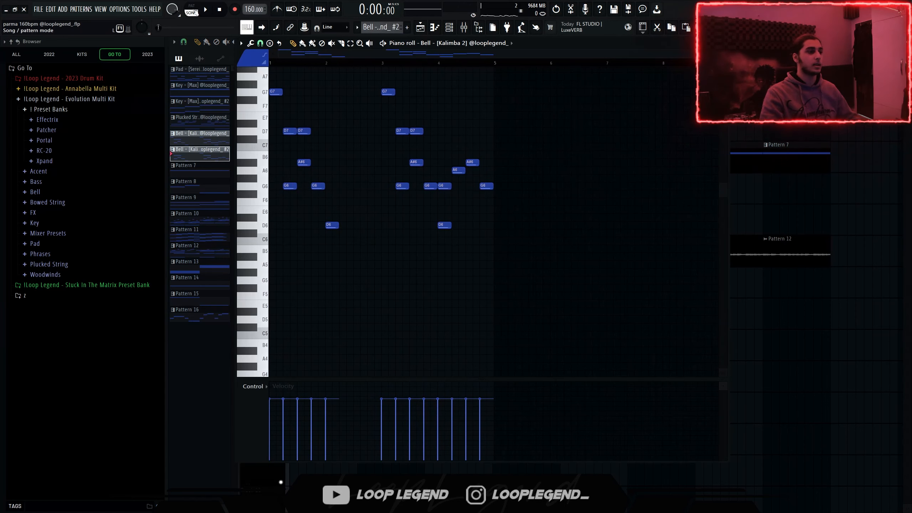
pyautogui.scroll(3, 323, 143)
pyautogui.press('space')
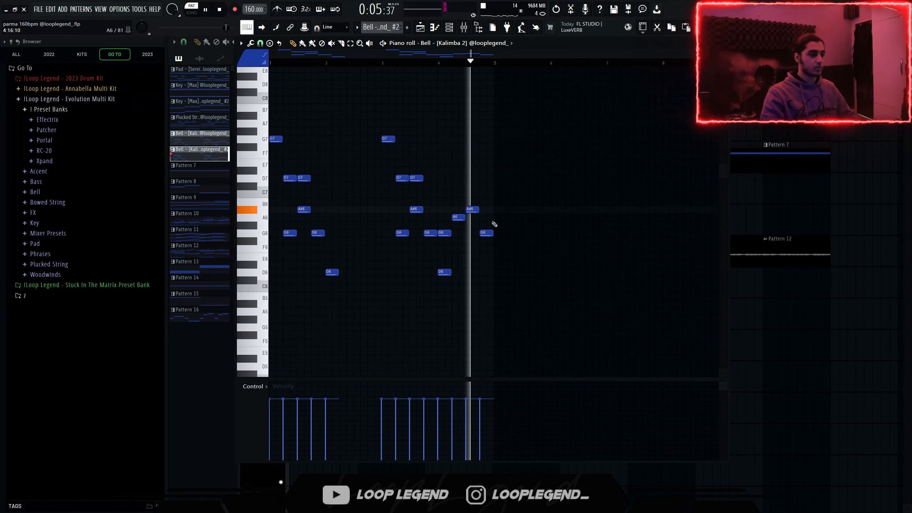
pyautogui.press('F5')
pyautogui.press('space')
# Examine how the bell clips are laid out on playlist Track 6 across the arrangement
pyautogui.scroll(-1, 466, 185)
pyautogui.moveTo(489, 120); pyautogui.dragTo(250, 135)
pyautogui.scroll(-2, 483, 110)
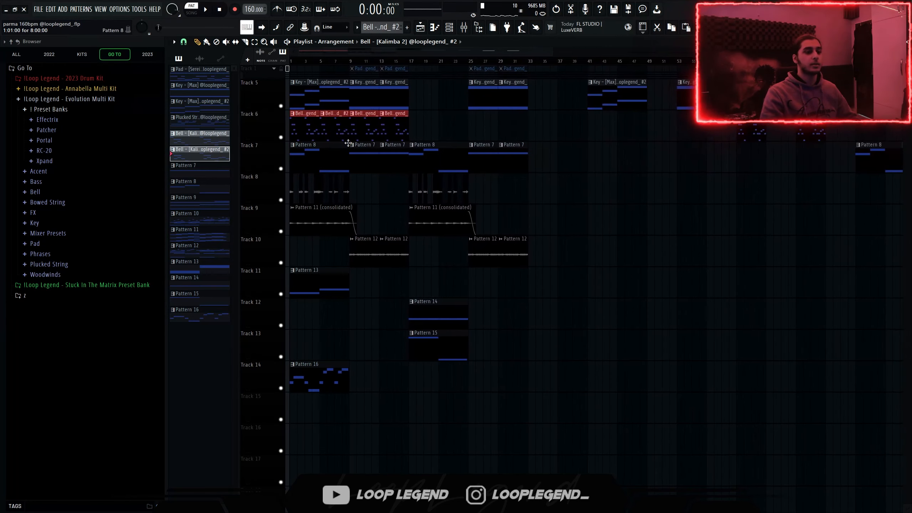
pyautogui.scroll(2, 403, 130)
pyautogui.moveTo(409, 128); pyautogui.dragTo(500, 126)
pyautogui.scroll(-2, 430, 131)
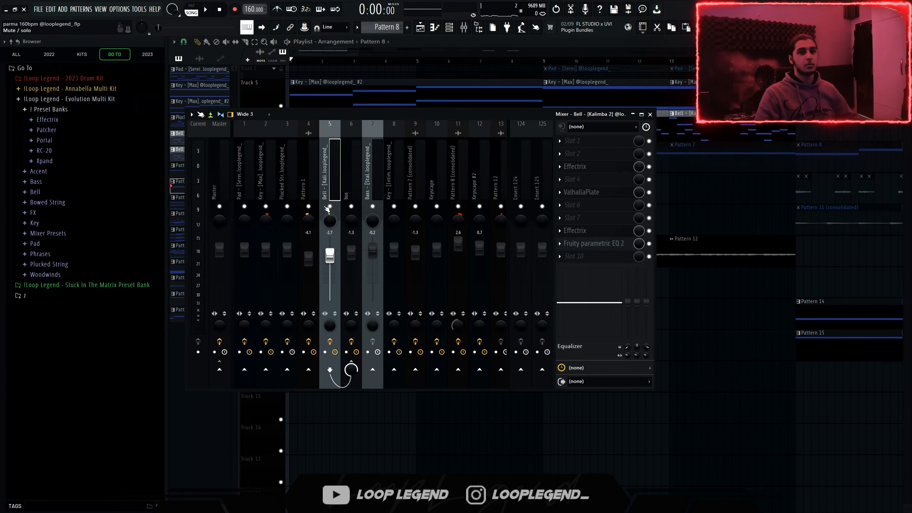
# Inspect the SoundShifter Pitch Stereo, Fruity parametric EQ 2 and Maximus settings on the bus mixer track
pyautogui.click(352, 164)
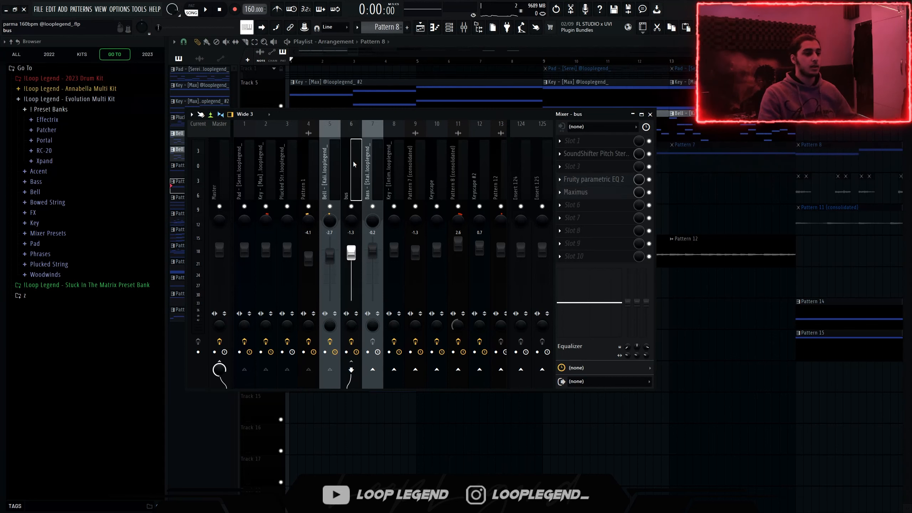
pyautogui.click(596, 153)
pyautogui.moveTo(267, 87); pyautogui.dragTo(420, 155)
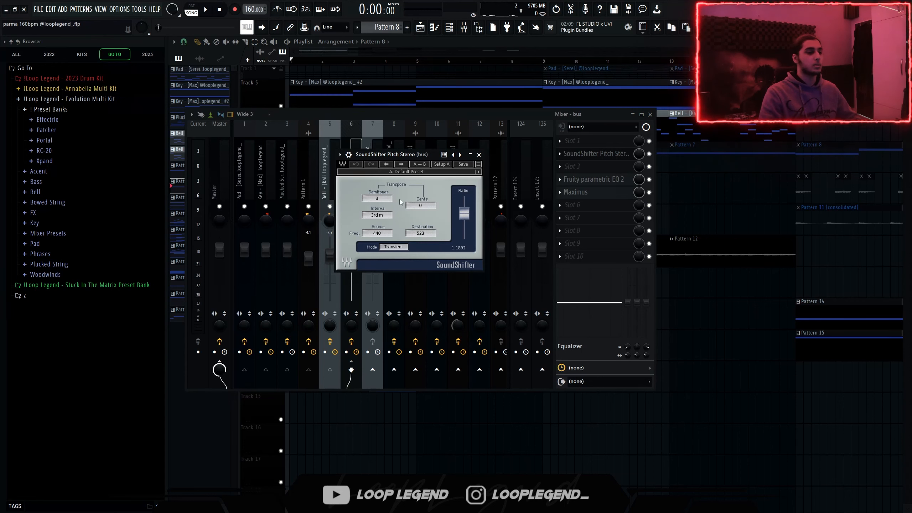
pyautogui.click(594, 179)
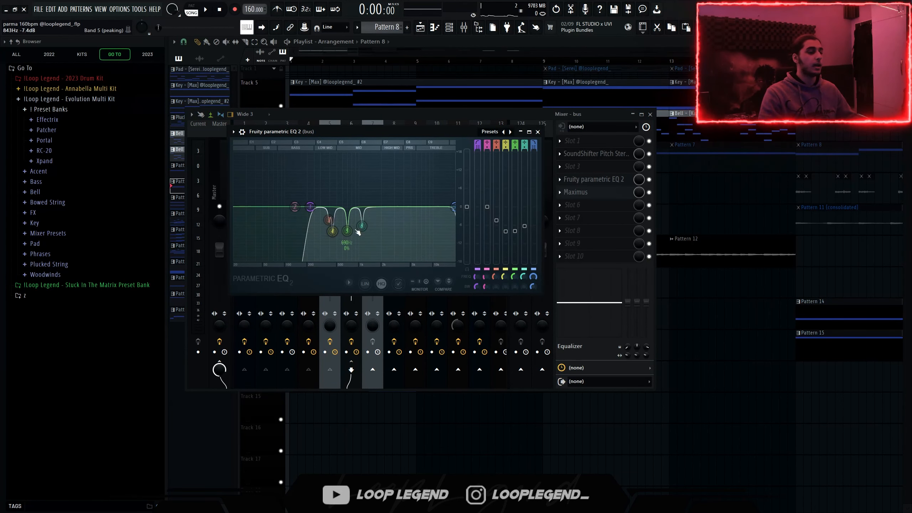
pyautogui.click(588, 194)
pyautogui.moveTo(401, 110); pyautogui.dragTo(428, 128)
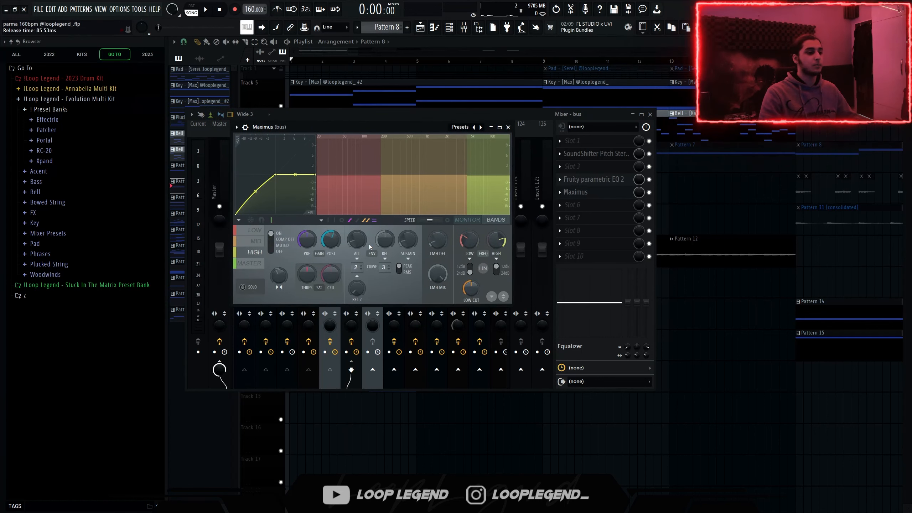
pyautogui.click(462, 129)
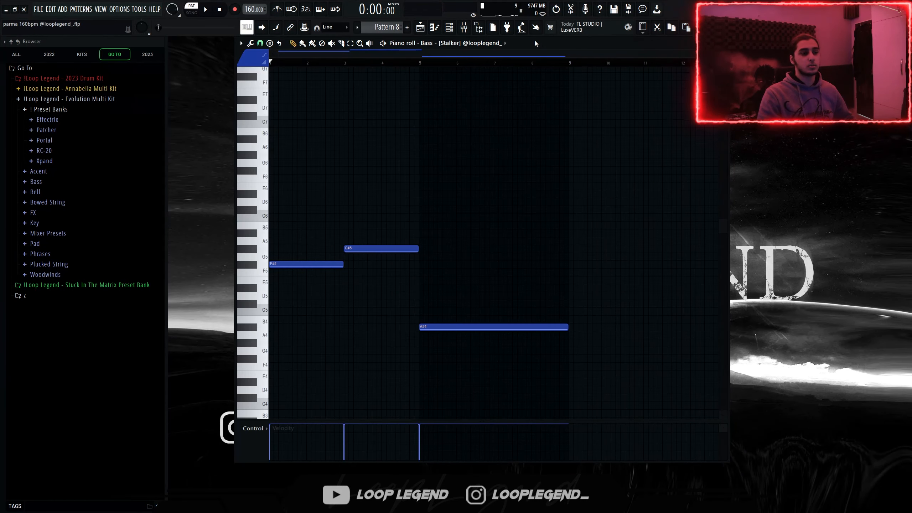
# Audition the Bass [Stalker] notes of Pattern 8 in the piano roll
pyautogui.moveTo(535, 44); pyautogui.dragTo(518, 42)
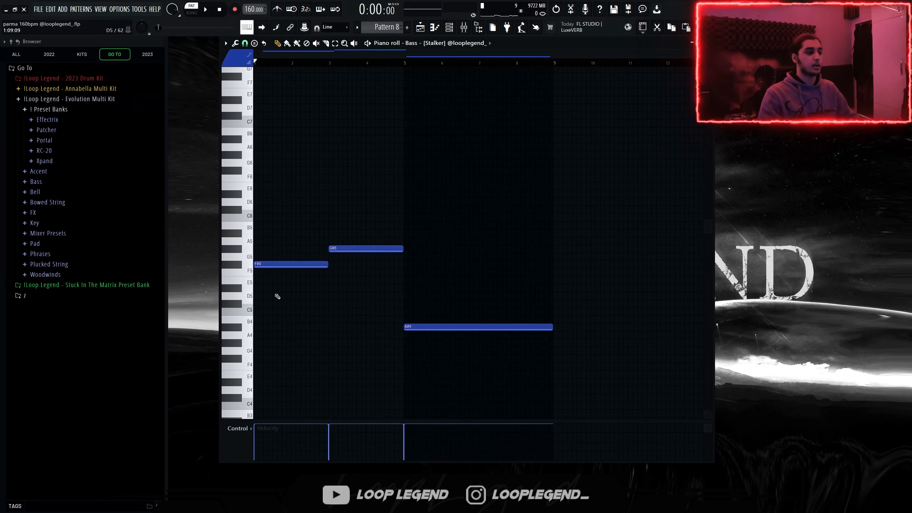
pyautogui.press('space')
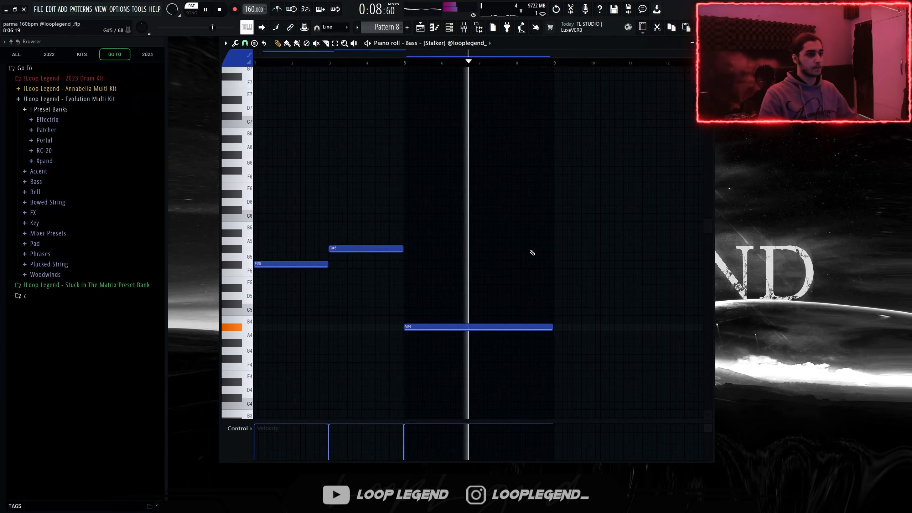
pyautogui.press('space')
pyautogui.scroll(-1, 637, 156)
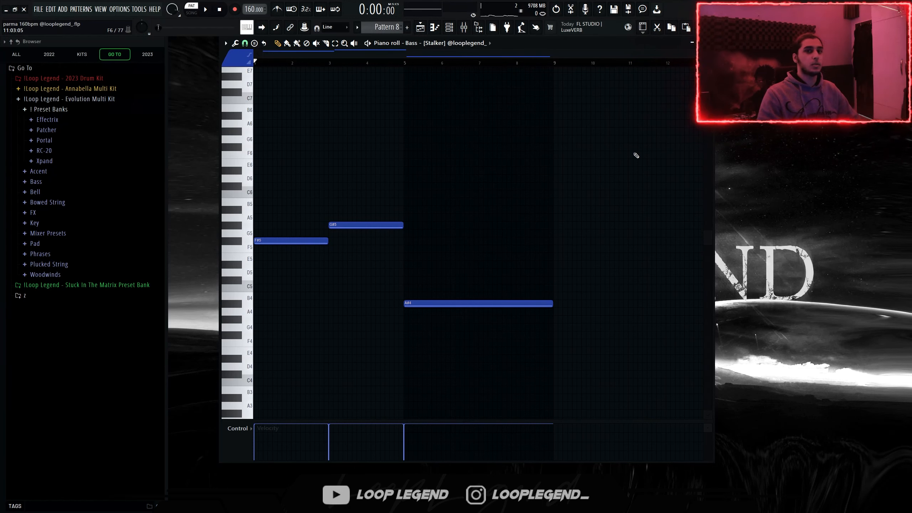
# Transpose the Bass [Stalker] notes down in semitone steps and return them to their original pitch
pyautogui.press('Down')
pyautogui.press('Down')
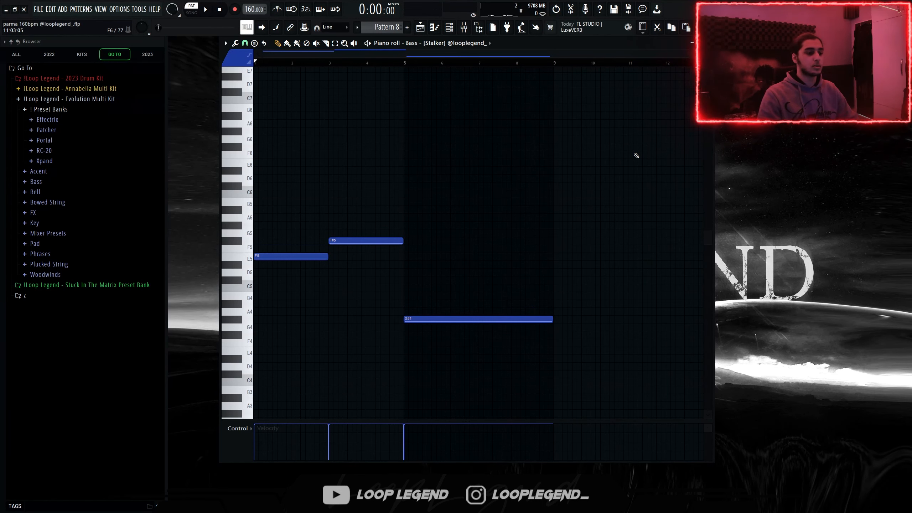
pyautogui.press('Down')
pyautogui.press('Up')
pyautogui.press('Up')
pyautogui.press('Up')
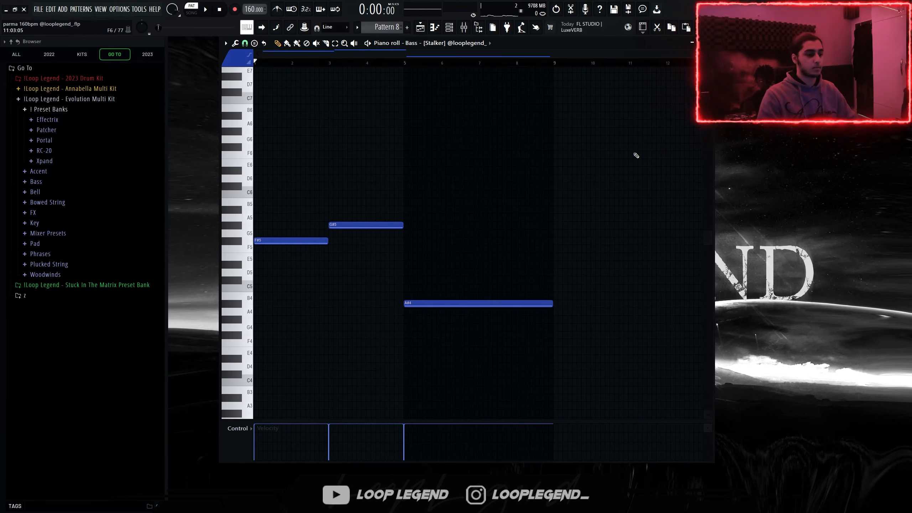
# Compare the Key [Max] #2 chord notes with bass Pattern 7 by opening both from the playlist
pyautogui.press('F5')
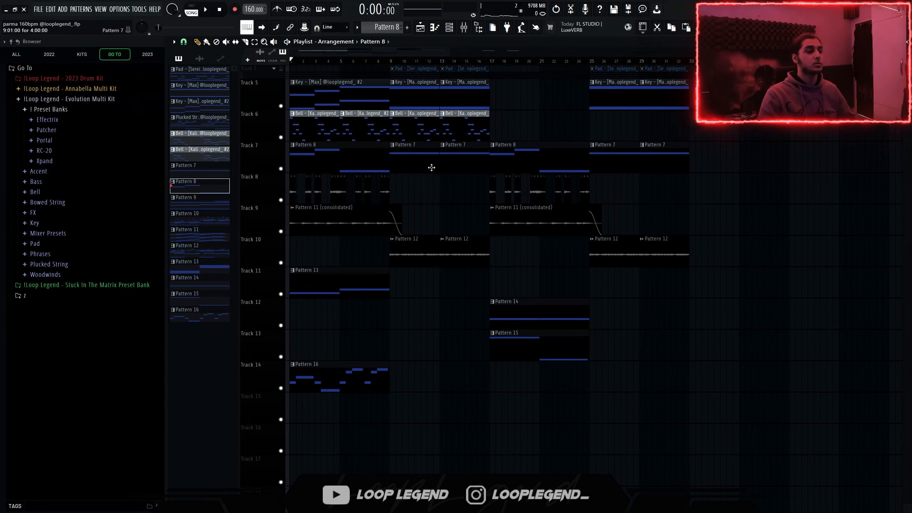
pyautogui.doubleClick(317, 102)
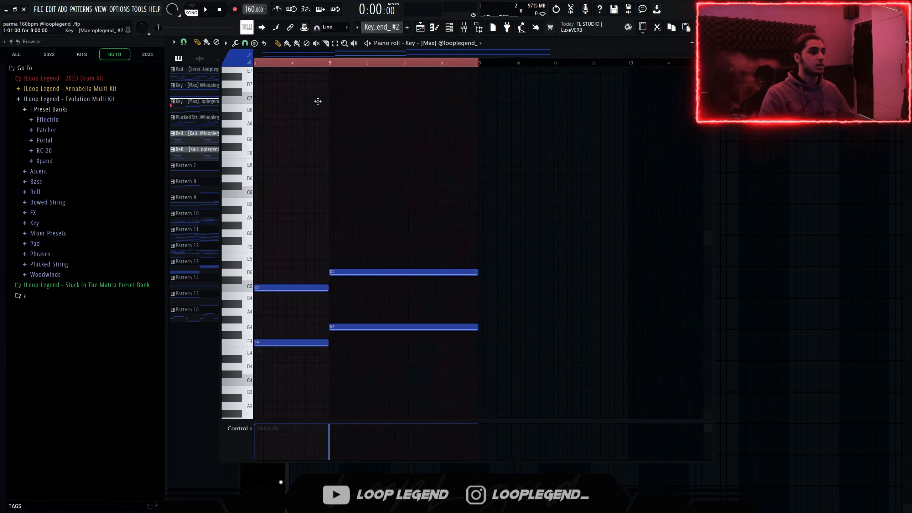
pyautogui.press('F5')
pyautogui.doubleClick(423, 167)
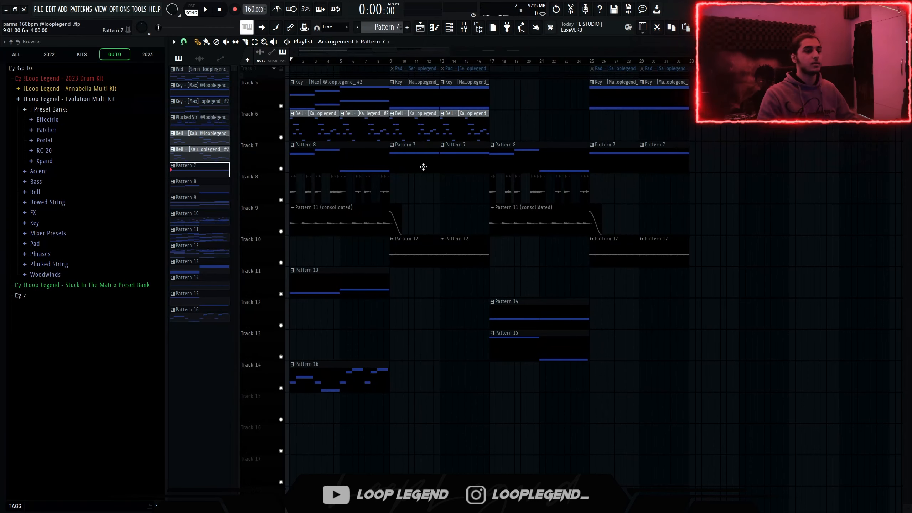
pyautogui.press('F5')
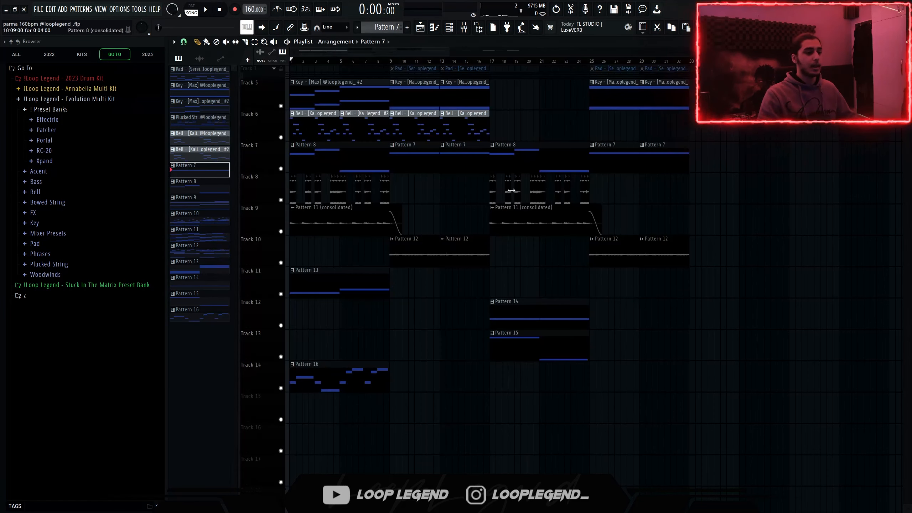
# Examine Pattern 10's Keyscape Dulcitone - Dream preset and audition its notes in the piano roll
pyautogui.moveTo(480, 141); pyautogui.dragTo(190, 384)
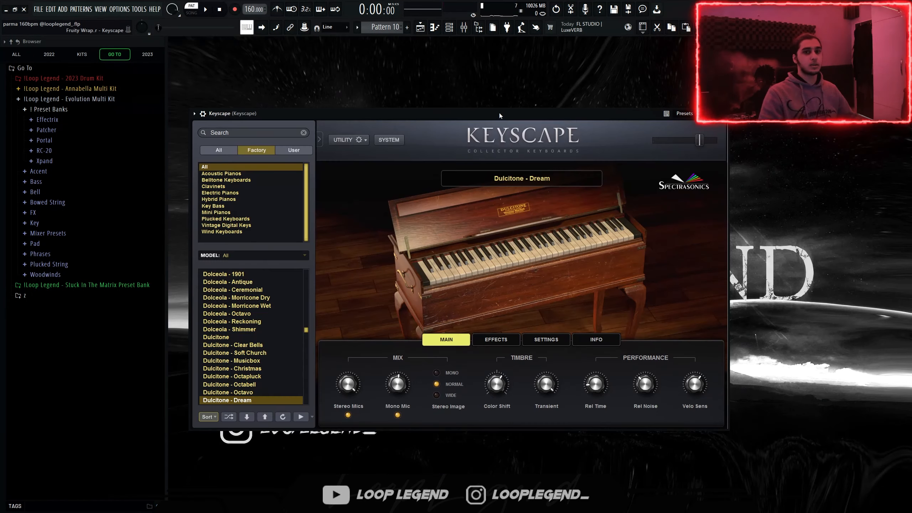
pyautogui.moveTo(498, 113); pyautogui.dragTo(496, 85)
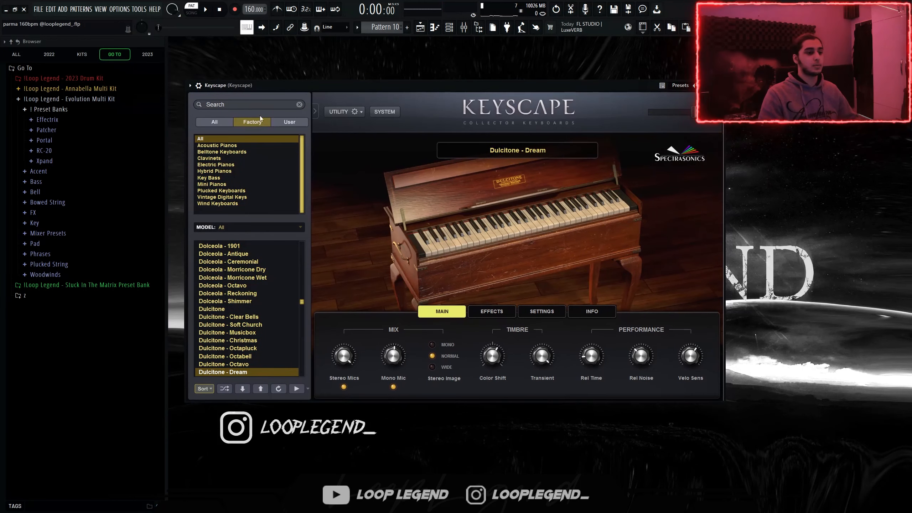
pyautogui.click(435, 29)
pyautogui.press('space')
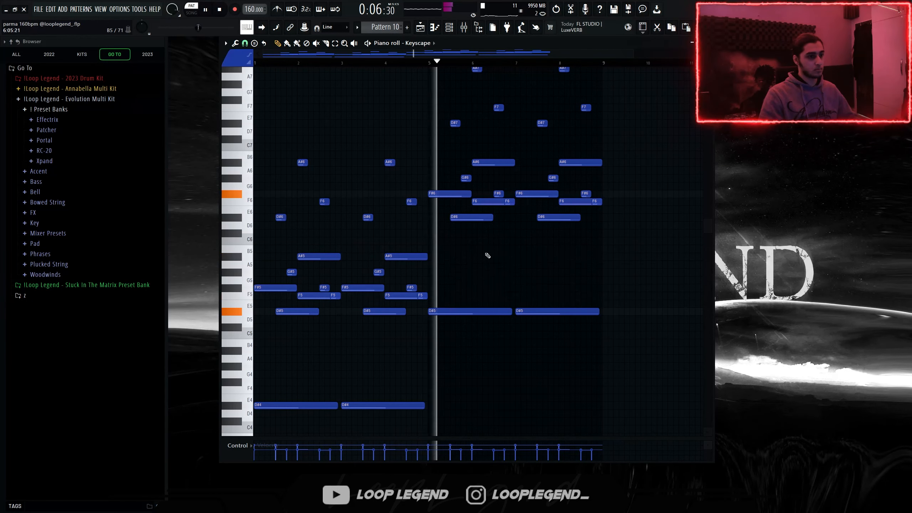
pyautogui.scroll(2, 633, 291)
pyautogui.scroll(-1, 633, 291)
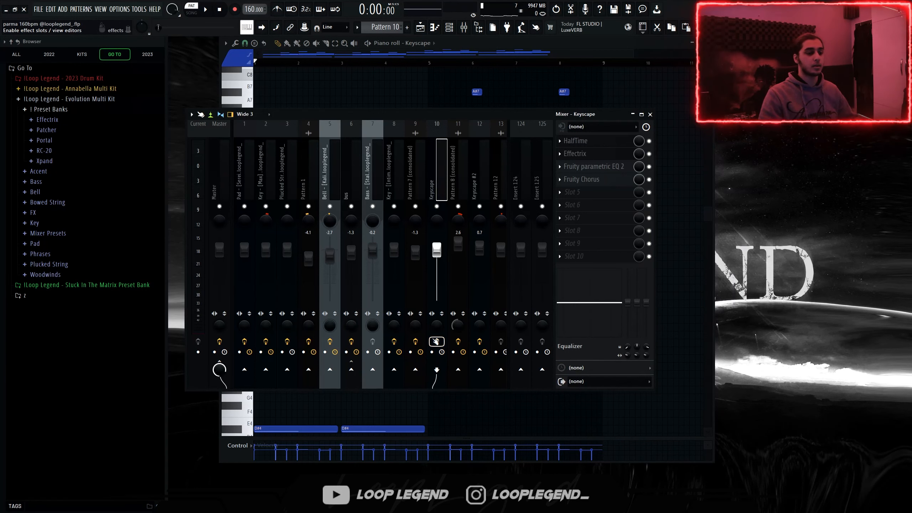
# Play the Keyscape track from the mixer and inspect its HalfTime, Fruity parametric EQ 2 and Fruity Chorus effects
pyautogui.press('space')
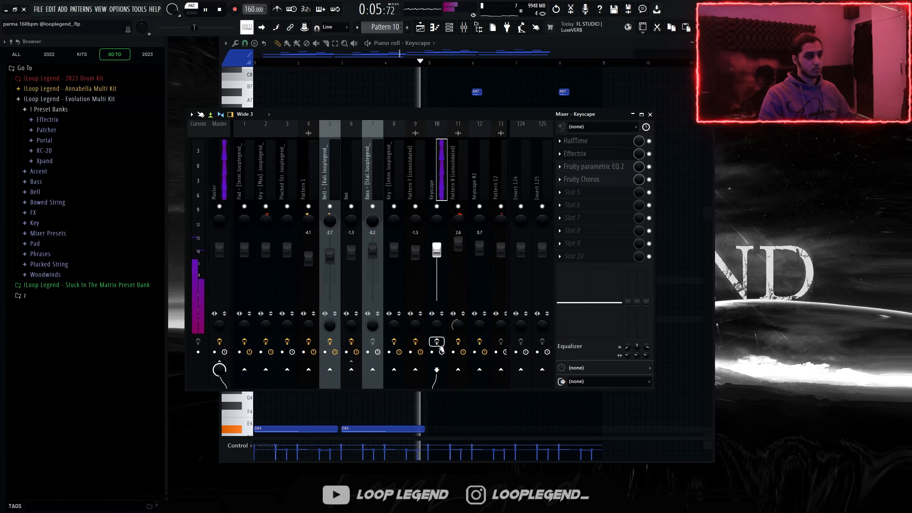
pyautogui.press('space')
pyautogui.click(582, 141)
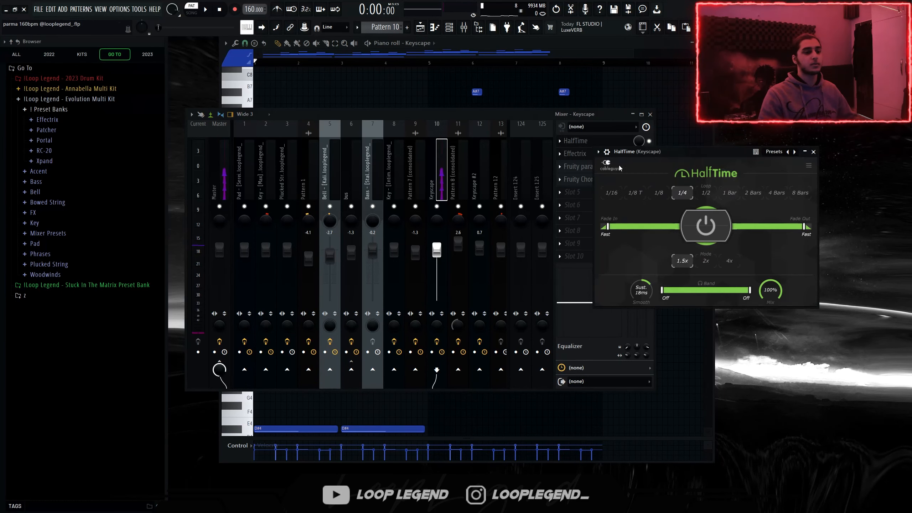
pyautogui.moveTo(632, 158); pyautogui.dragTo(416, 151)
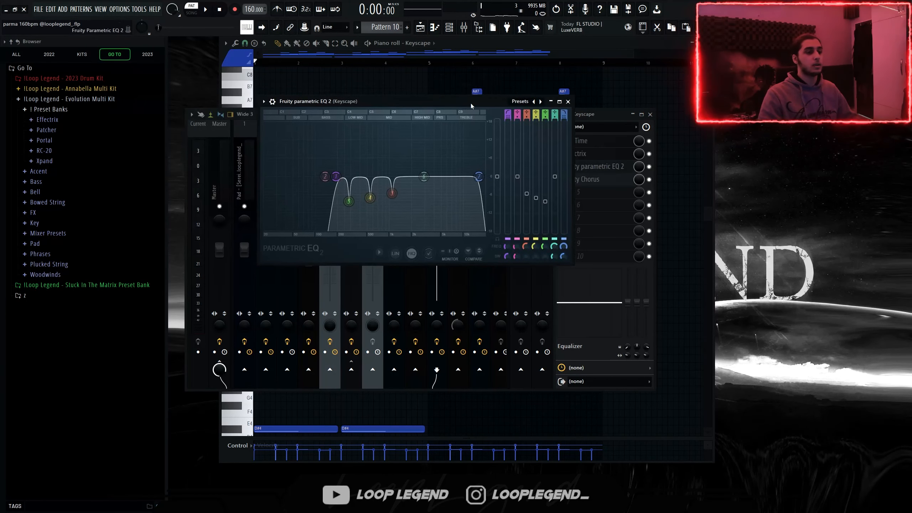
pyautogui.click(601, 180)
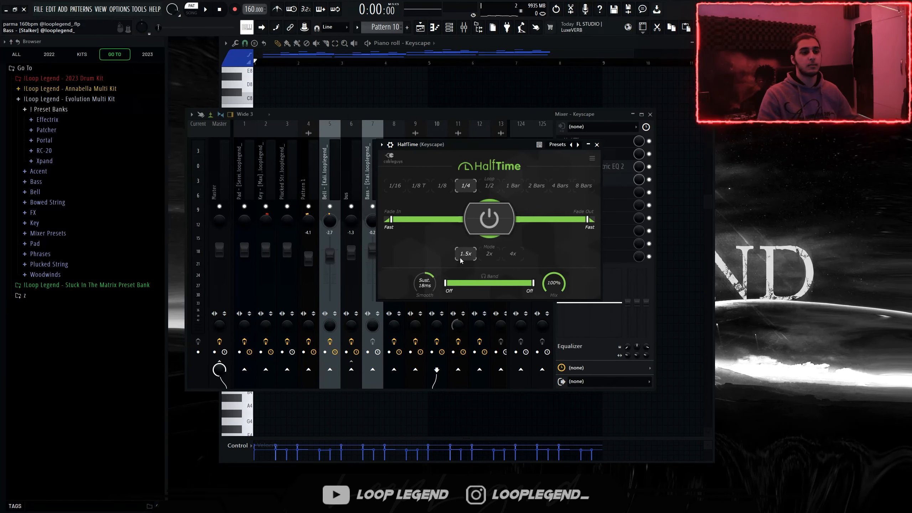
pyautogui.press('Escape')
pyautogui.press('Escape')
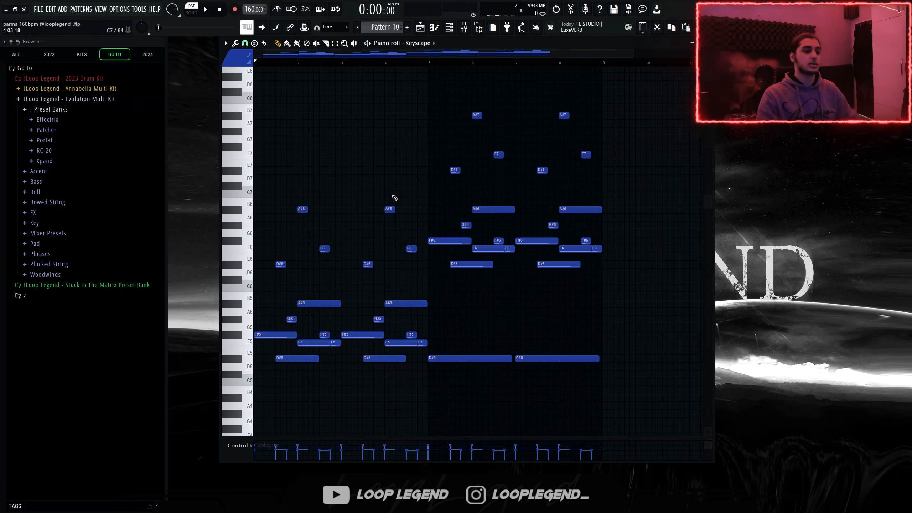
# Transpose the Keyscape notes in Pattern 10 up four semitones and recheck the HalfTime effect on its mixer track
pyautogui.press('Up')
pyautogui.press('Up')
pyautogui.press('Up')
pyautogui.press('Up')
pyautogui.press('F9')
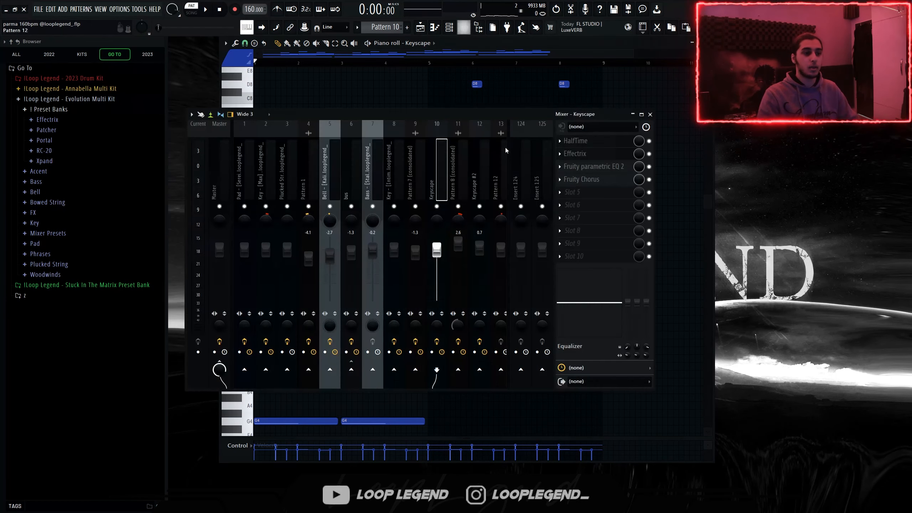
pyautogui.click(578, 142)
pyautogui.press('Escape')
pyautogui.press('Escape')
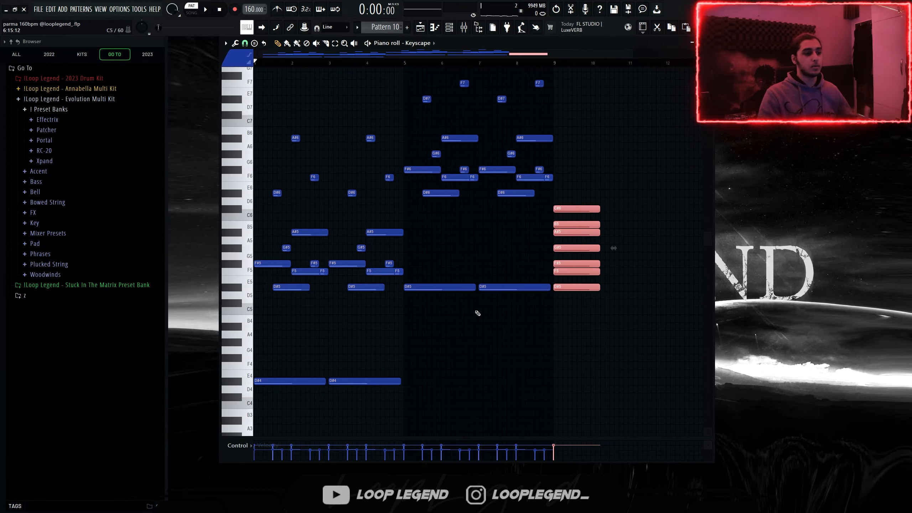
# Highlight the long D#5 notes and the stacked scale notes at bar 9 of the Keyscape pattern
pyautogui.moveTo(511, 310); pyautogui.dragTo(468, 277)
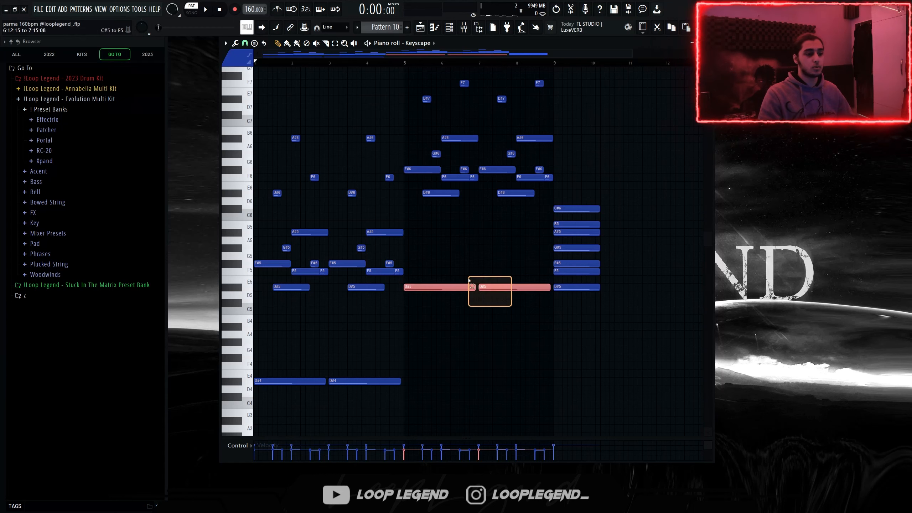
pyautogui.moveTo(532, 274); pyautogui.dragTo(582, 266)
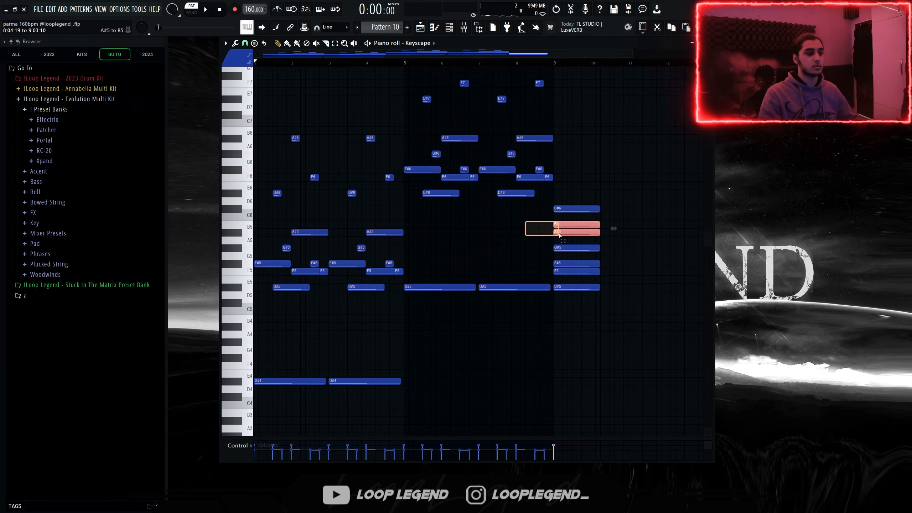
pyautogui.moveTo(607, 200); pyautogui.dragTo(580, 322)
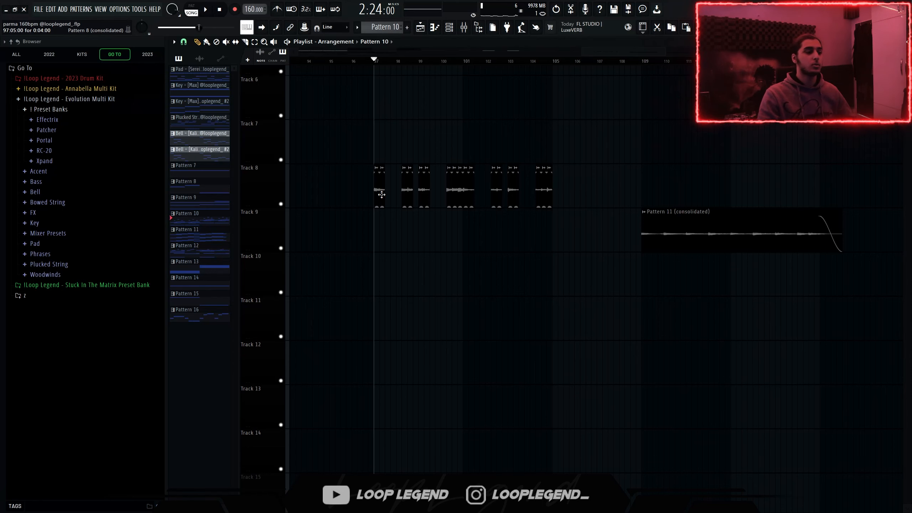
# Examine and play back the chopped Pattern 8 (consolidated) audio clips from bar 97 on playlist Track 8
pyautogui.scroll(5, 375, 197)
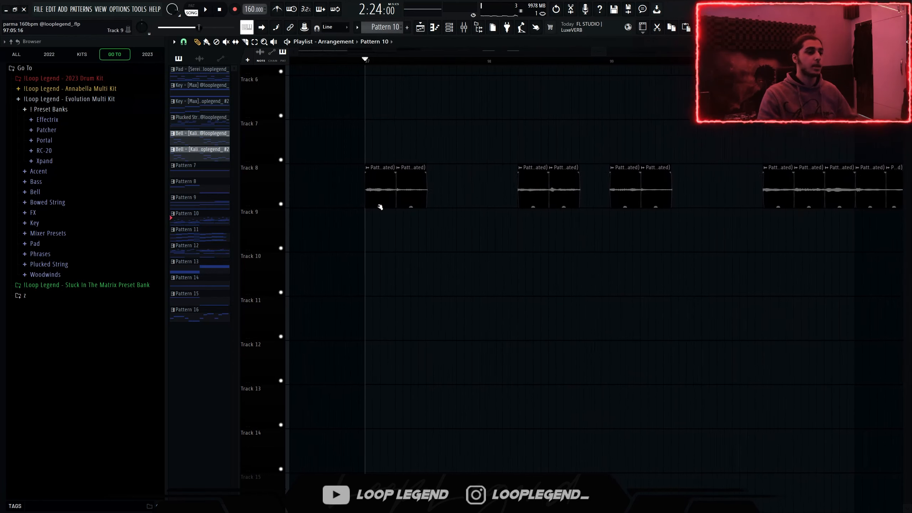
pyautogui.scroll(-4, 477, 234)
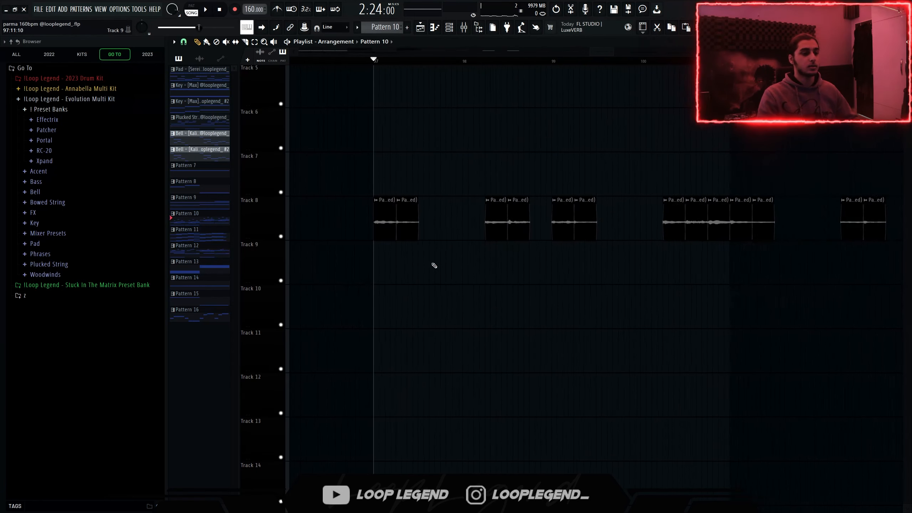
pyautogui.press('space')
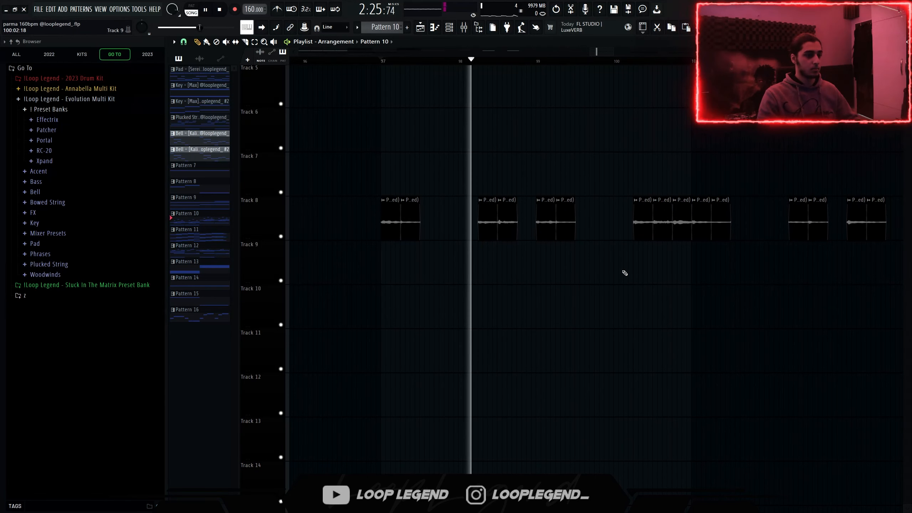
pyautogui.moveTo(674, 282); pyautogui.dragTo(574, 301)
pyautogui.scroll(-2, 585, 298)
pyautogui.scroll(1, 477, 283)
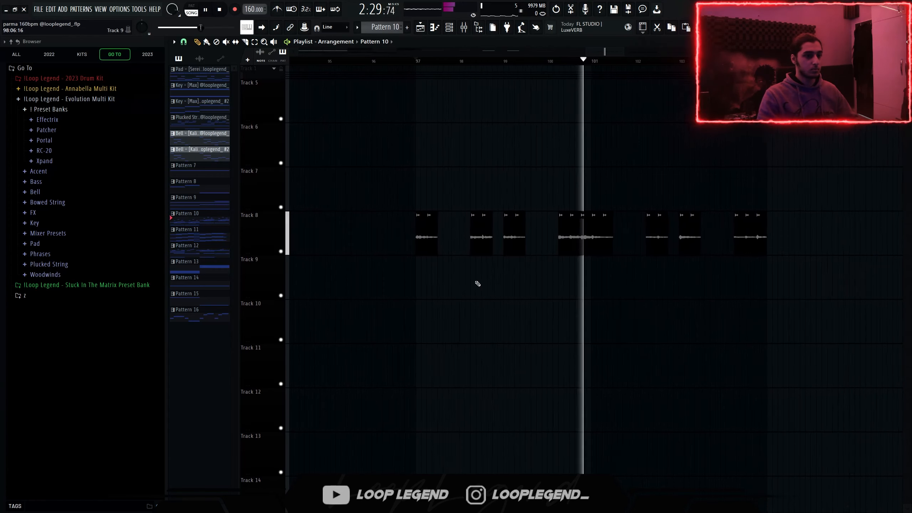
pyautogui.press('space')
# Check the Pattern 8 (consolidated) clip's pitch and time-stretch settings and its mixer track's Fruity parametric EQ 2
pyautogui.doubleClick(403, 241)
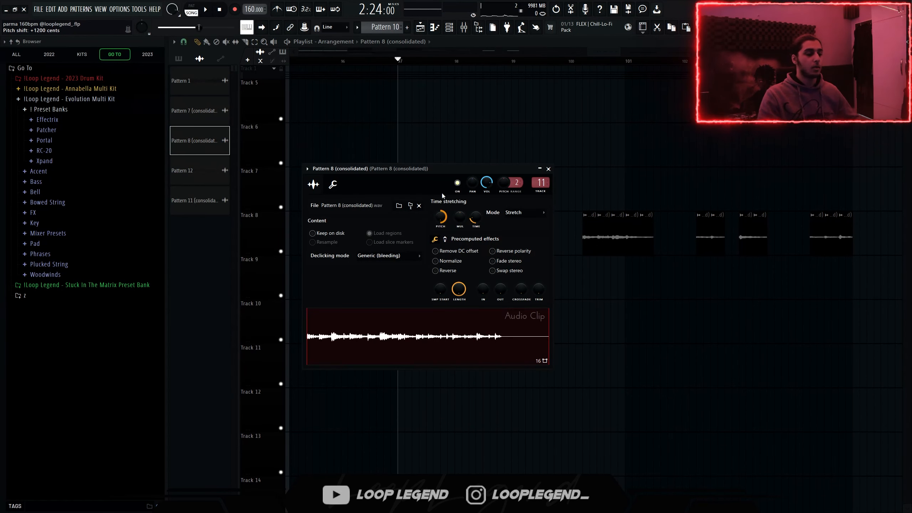
pyautogui.press('F9')
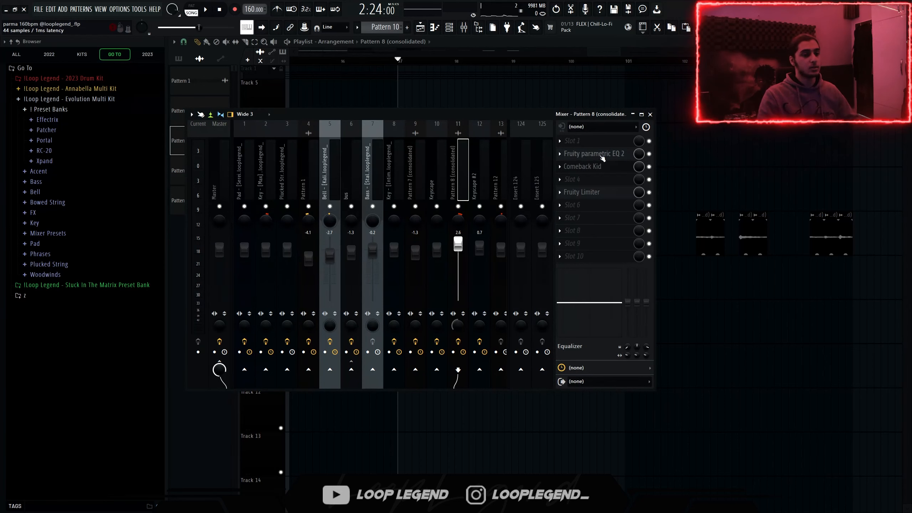
pyautogui.click(601, 157)
pyautogui.moveTo(433, 110); pyautogui.dragTo(459, 132)
pyautogui.press('Escape')
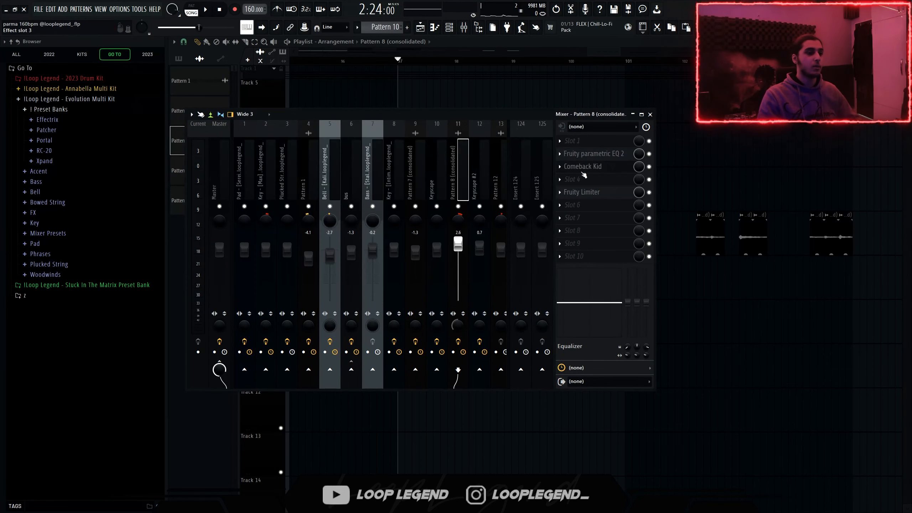
# Check the Comeback Kid delay and Fruity Limiter on the Pattern 8 (consolidated) mixer track during playback
pyautogui.click(597, 172)
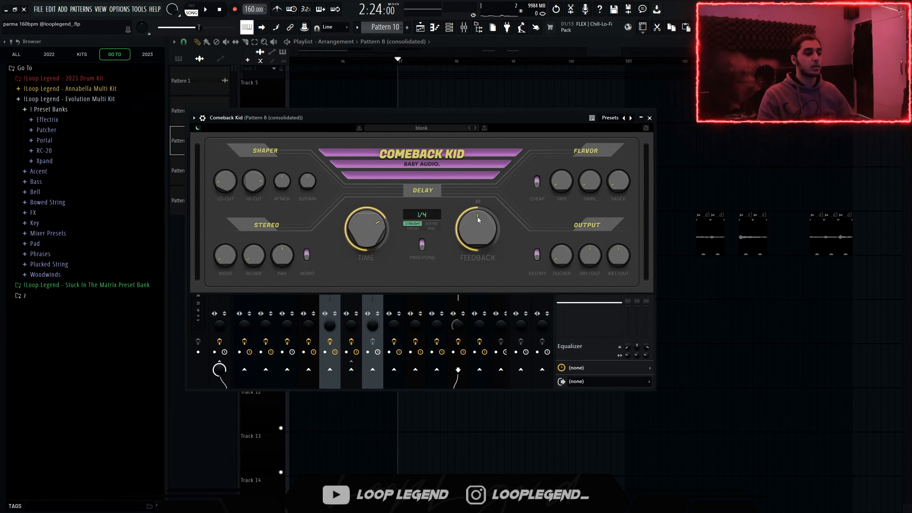
pyautogui.press('Escape')
pyautogui.click(589, 192)
pyautogui.press('space')
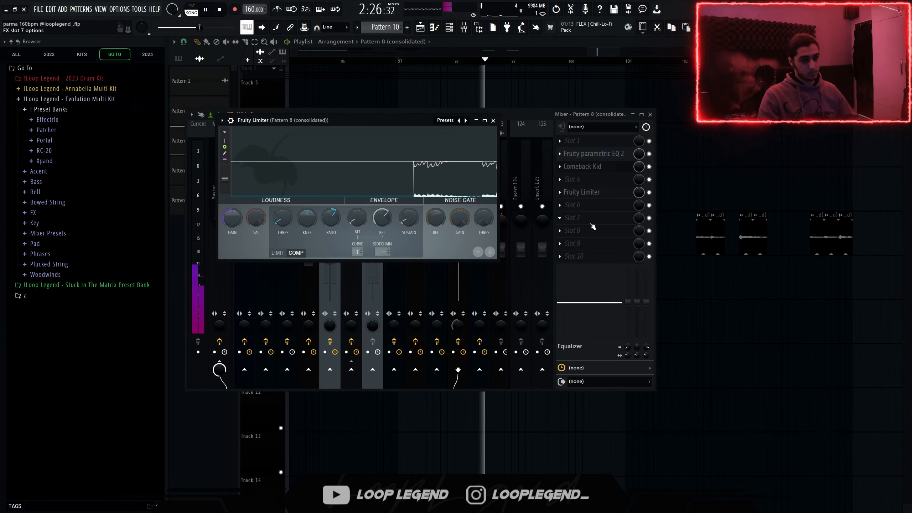
pyautogui.press('space')
pyautogui.press('Escape')
pyautogui.click(466, 342)
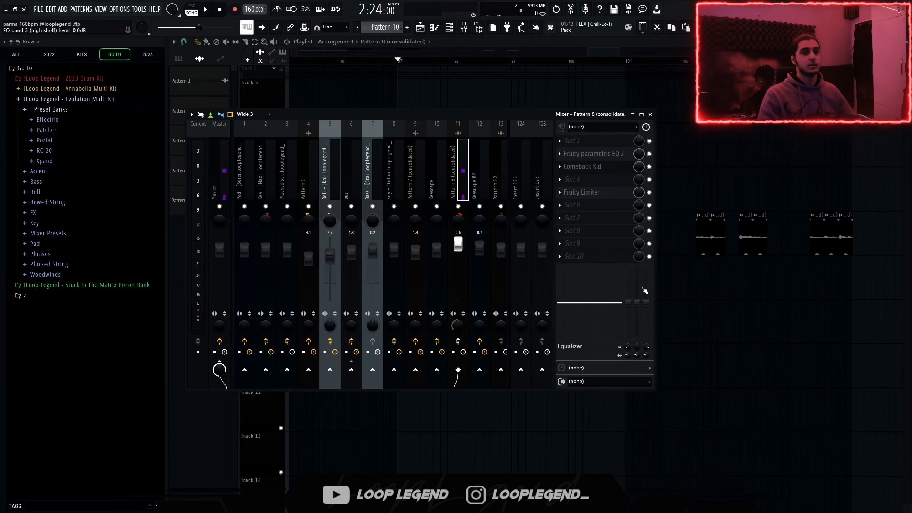
pyautogui.press('space')
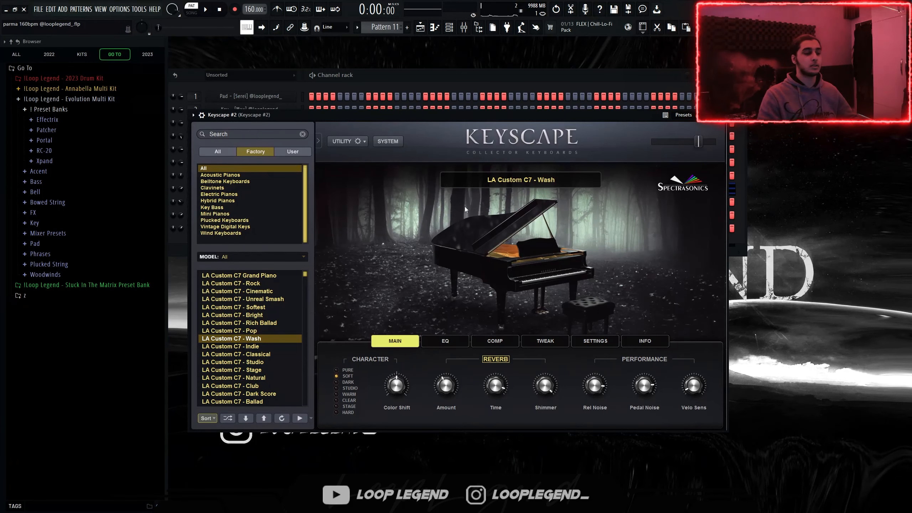
# Show the Keyscape #2 notes of Pattern 11 in the piano roll and play them back
pyautogui.press('Escape')
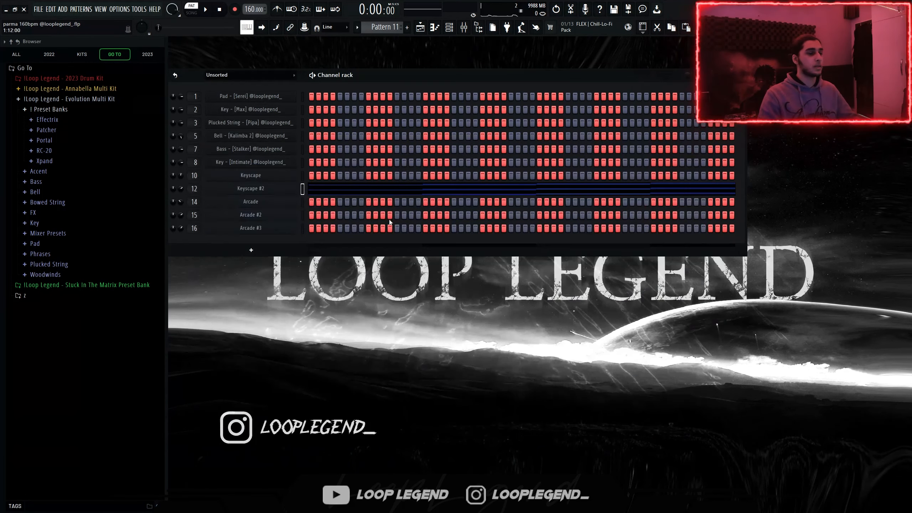
pyautogui.click(341, 190)
pyautogui.press('space')
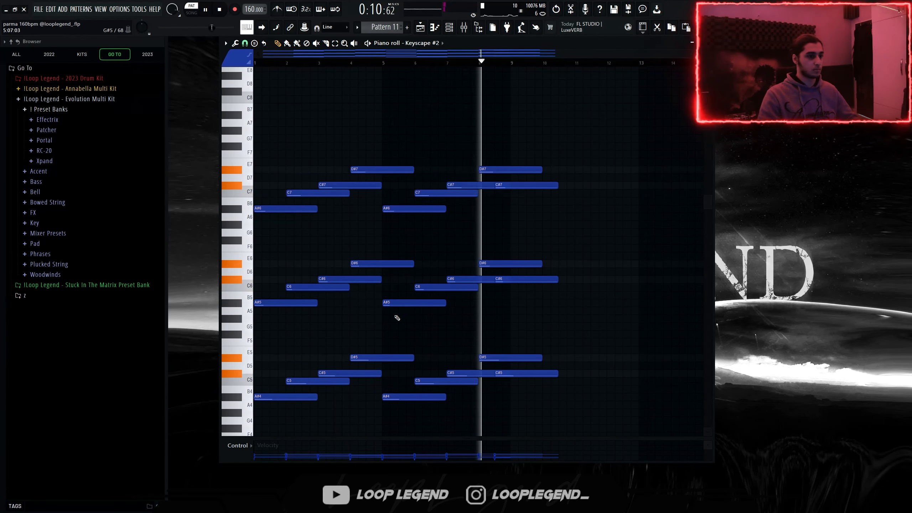
pyautogui.press('space')
# Highlight the rising A#-C-C#-D# phrase in all three octaves and delete the stacked scale notes after bar 10 in Pattern 11
pyautogui.moveTo(291, 392); pyautogui.dragTo(386, 319)
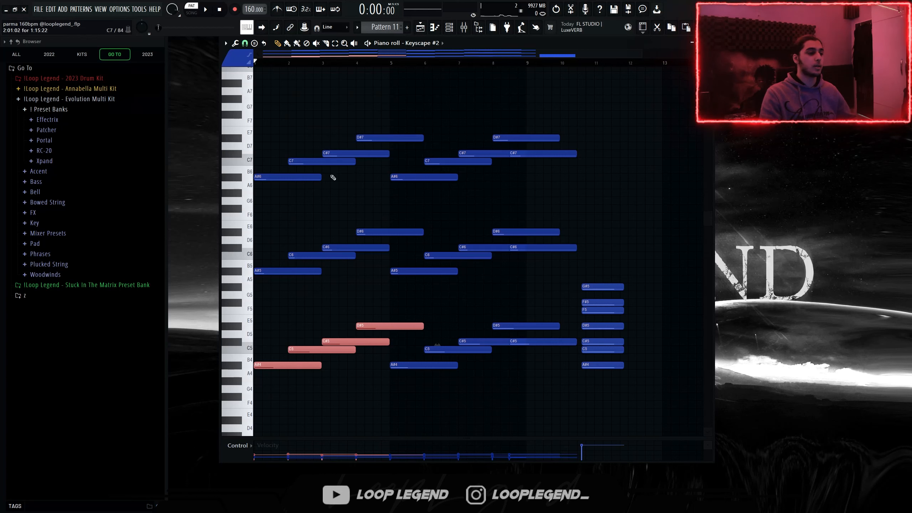
pyautogui.moveTo(256, 289); pyautogui.dragTo(395, 214)
pyautogui.moveTo(306, 196); pyautogui.dragTo(412, 130)
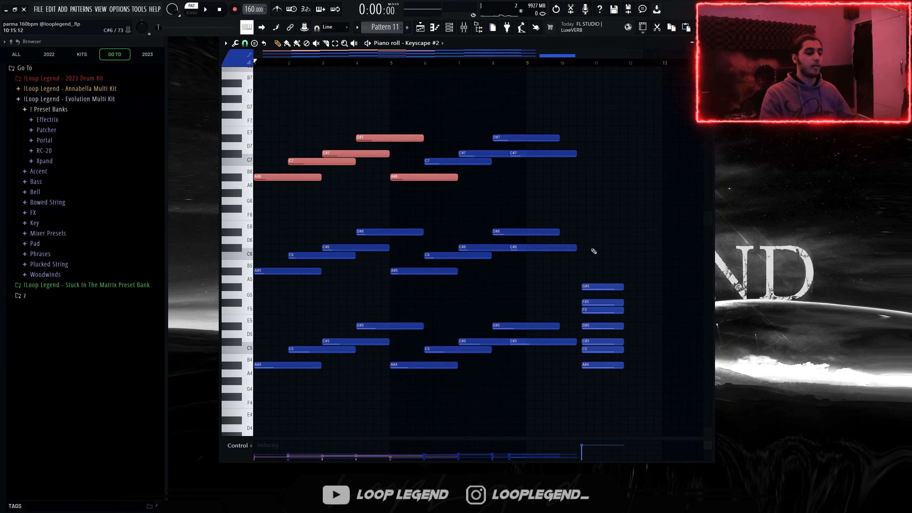
pyautogui.moveTo(593, 249); pyautogui.dragTo(601, 393)
pyautogui.press('Delete')
pyautogui.press('Escape')
# Check the Fruity parametric EQ 2, Fruity Stereo Shaper and Fruity Limiter on the Keyscape #2 mixer track during playback
pyautogui.click(464, 28)
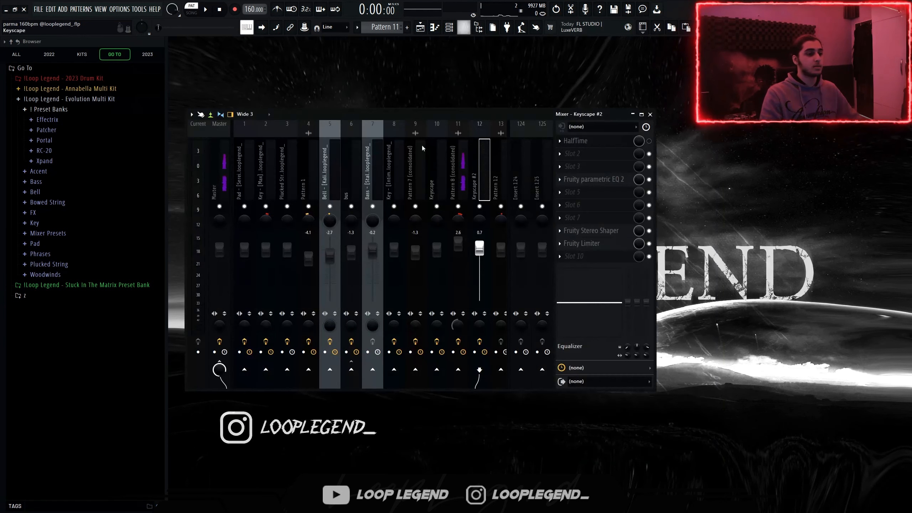
pyautogui.click(593, 179)
pyautogui.moveTo(408, 129); pyautogui.dragTo(455, 132)
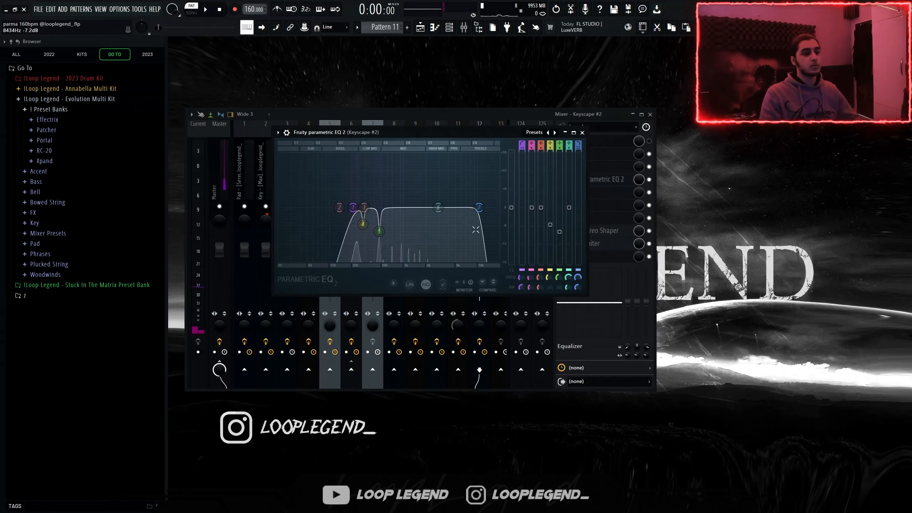
pyautogui.press('Escape')
pyautogui.click(607, 230)
pyautogui.moveTo(258, 102); pyautogui.dragTo(431, 136)
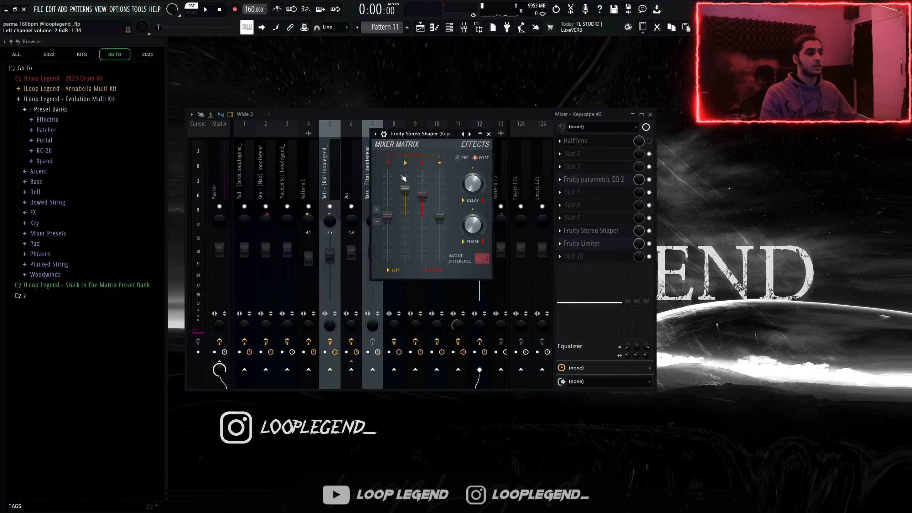
pyautogui.press('Escape')
pyautogui.click(582, 243)
pyautogui.moveTo(291, 86); pyautogui.dragTo(319, 126)
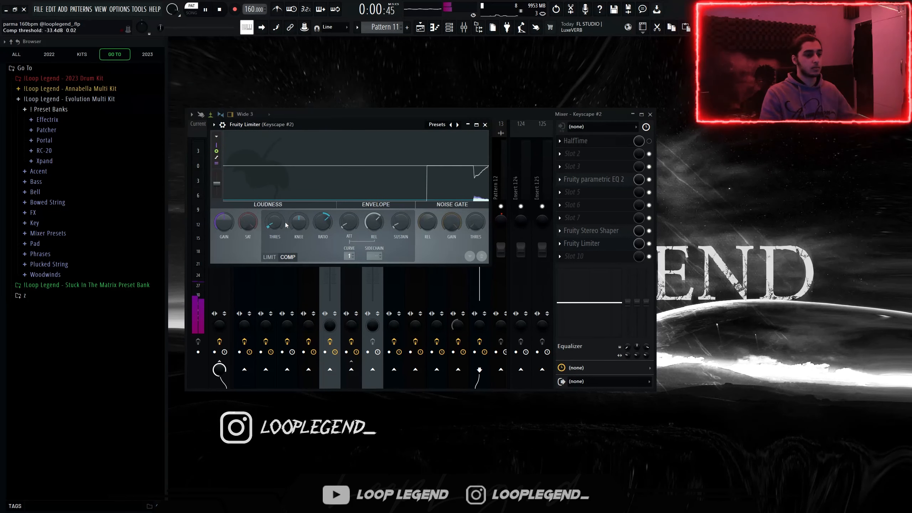
pyautogui.press('Escape')
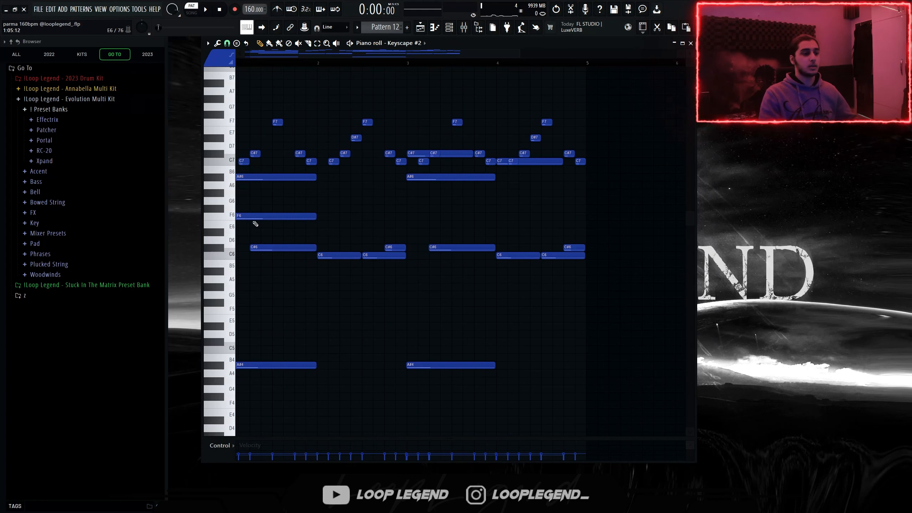
# Play back the full Keyscape #2 melody of Pattern 12 in the piano roll
pyautogui.scroll(1, 289, 284)
pyautogui.press('space')
pyautogui.scroll(1, 277, 303)
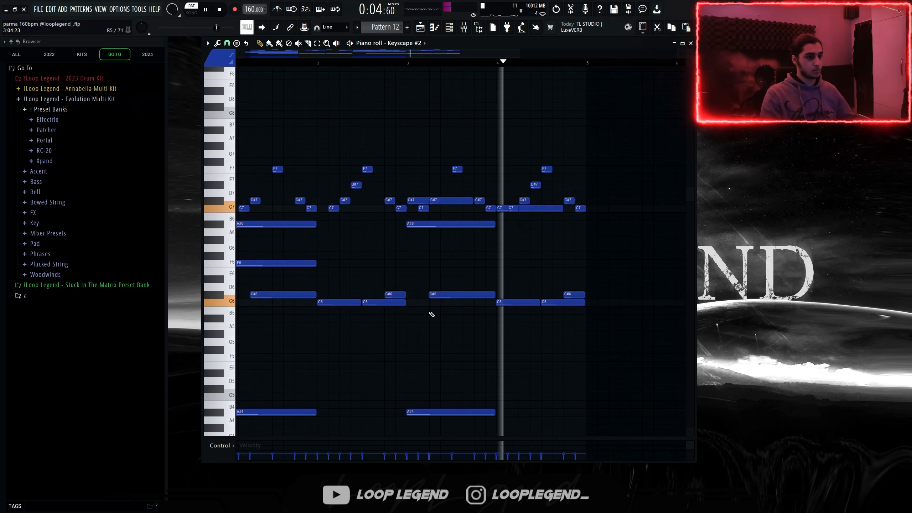
pyautogui.press('space')
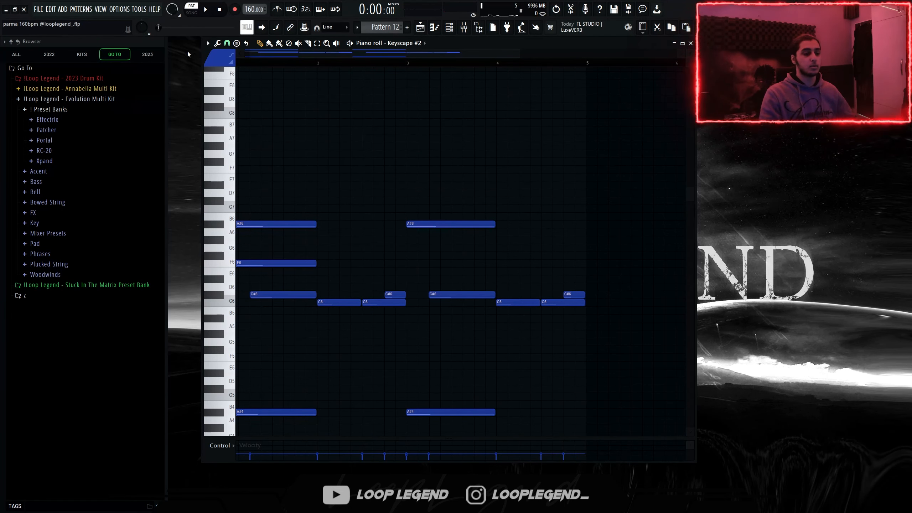
# Play back Pattern 12 without its upper melody notes, and restore them by undoing the deletion
pyautogui.press('space')
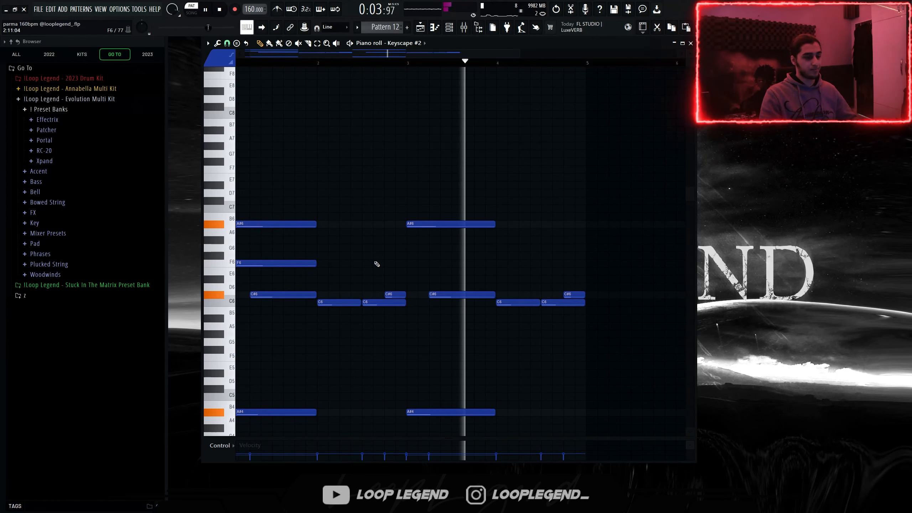
pyautogui.hotkey('ctrl', 'z')
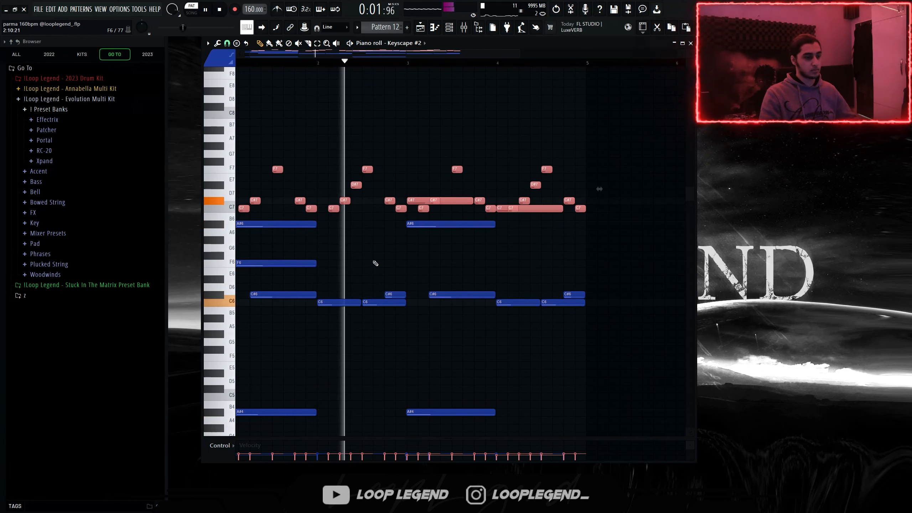
pyautogui.hotkey('ctrl', 'd')
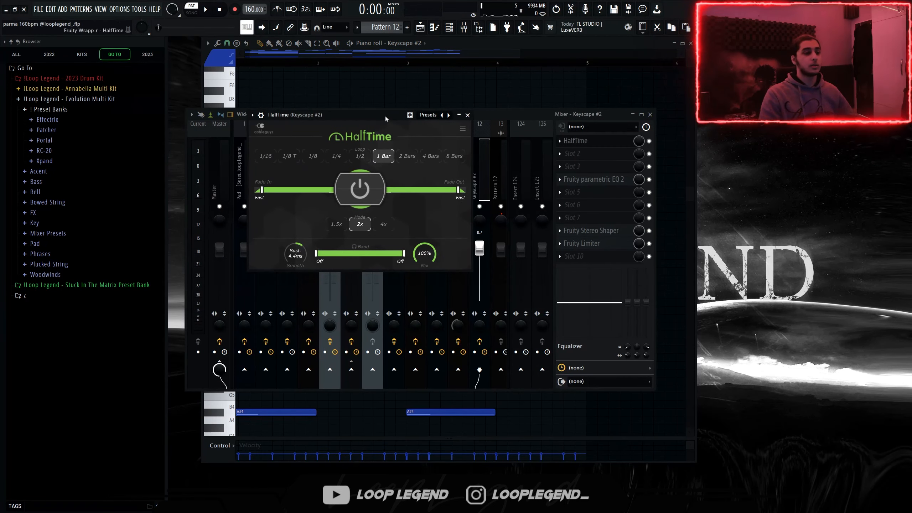
# Play back Pattern 12 and show HalfTime's 1 Bar loop and 2x speed on the Keyscape #2 mixer track
pyautogui.moveTo(385, 115); pyautogui.dragTo(447, 118)
pyautogui.press('space')
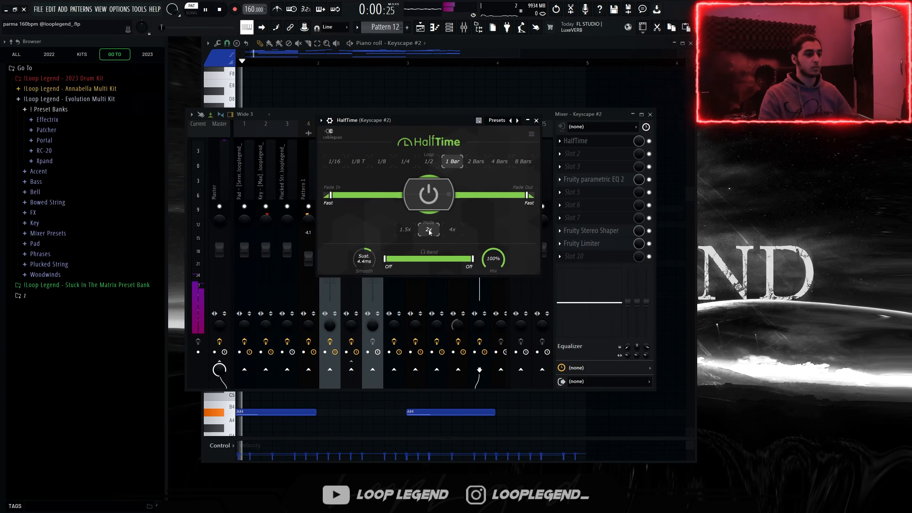
pyautogui.click(430, 232)
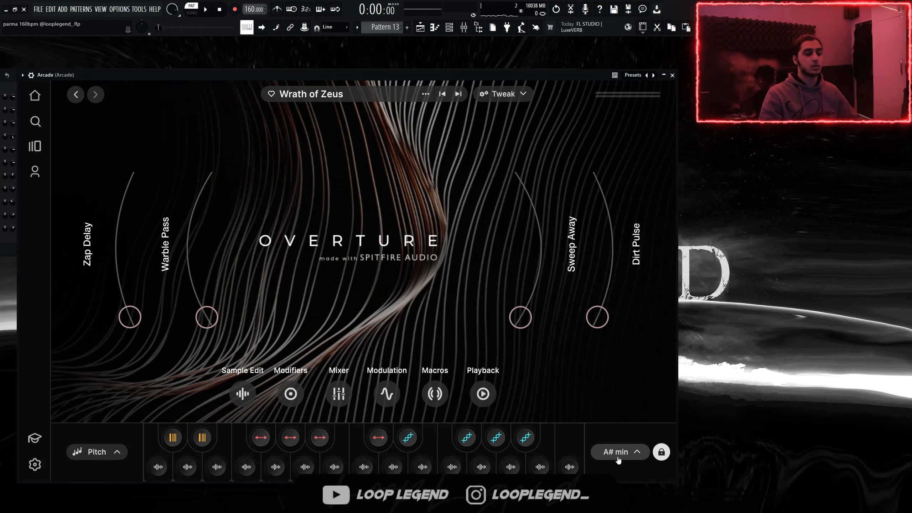
# Play back the Arcade part of Pattern 13 and check the Fruity parametric EQ 2 on its mixer track
pyautogui.press('Escape')
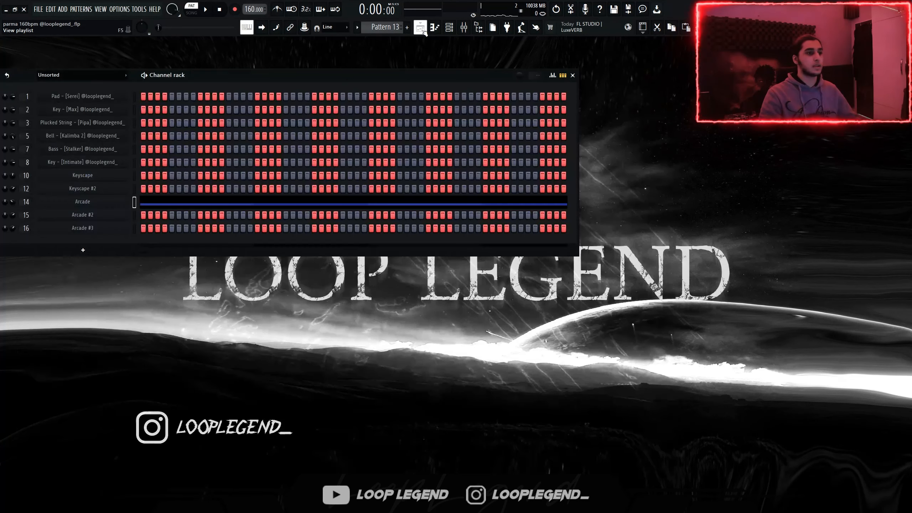
pyautogui.press('Escape')
pyautogui.press('space')
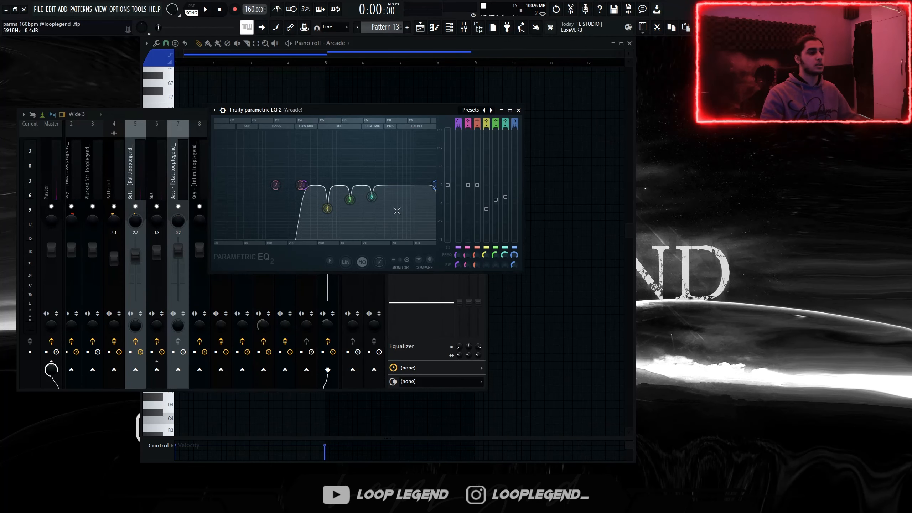
pyautogui.press('Escape')
pyautogui.click(416, 256)
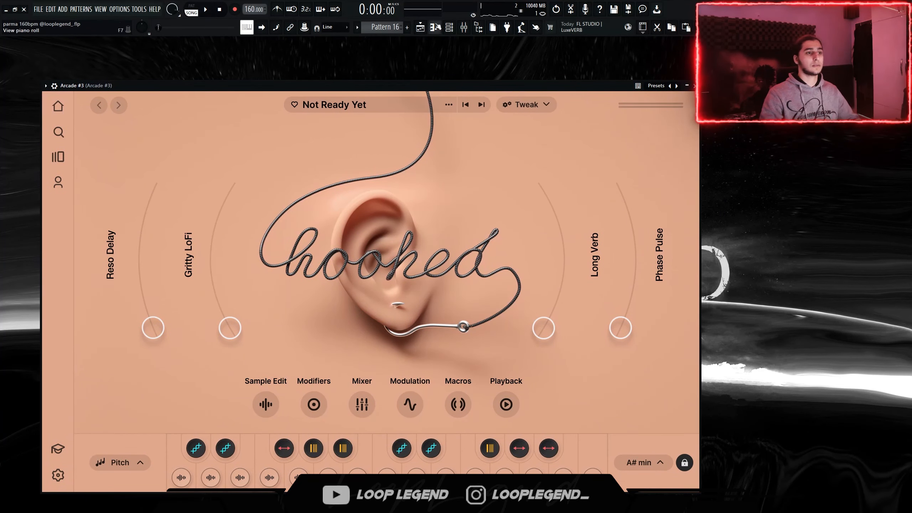
# Show the Arcade #3 notes of Pattern 16 in the piano roll and play them back
pyautogui.click(436, 27)
pyautogui.press('space')
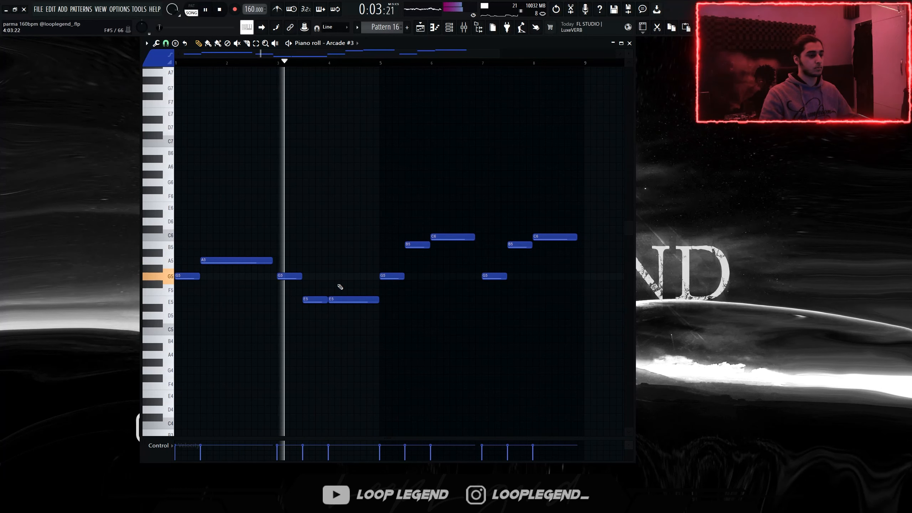
pyautogui.scroll(-3, 403, 281)
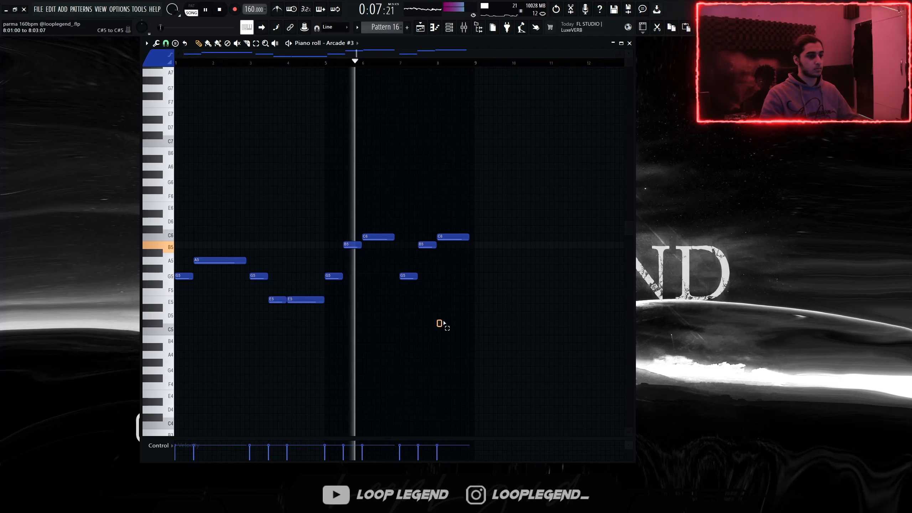
pyautogui.scroll(2, 471, 282)
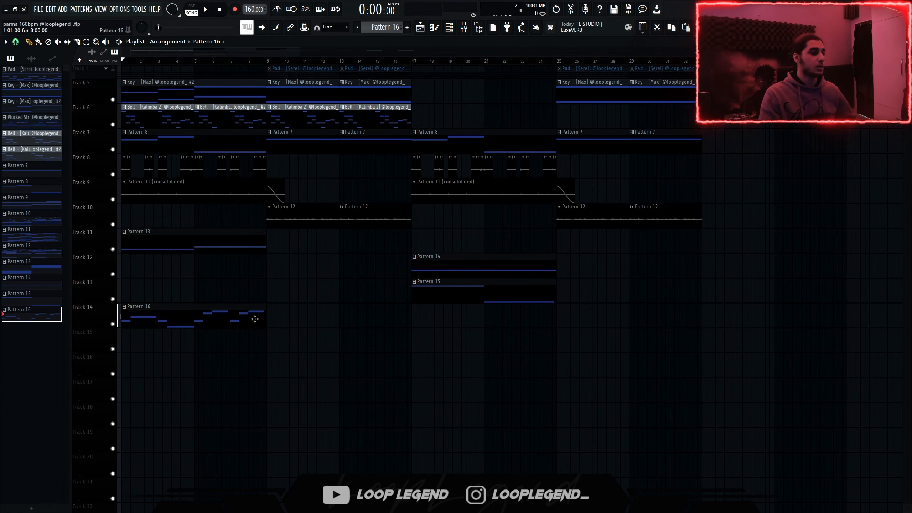
# Point out the first eight bars' layers in the playlist, highlighting Pattern 8, the chopped Track 8 clips and Pattern 11 (consolidated)
pyautogui.moveTo(240, 333); pyautogui.dragTo(193, 365)
pyautogui.moveTo(245, 191); pyautogui.dragTo(102, 196)
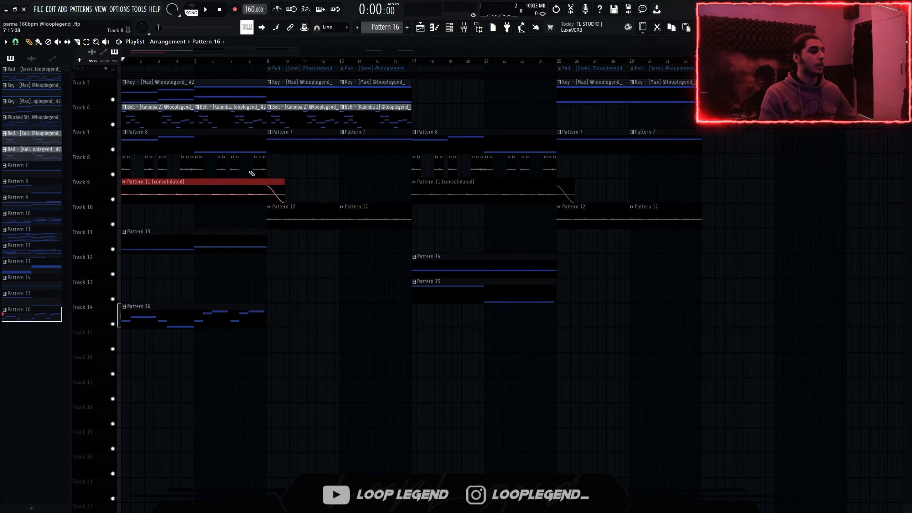
pyautogui.moveTo(260, 171); pyautogui.dragTo(120, 170)
pyautogui.click(153, 141)
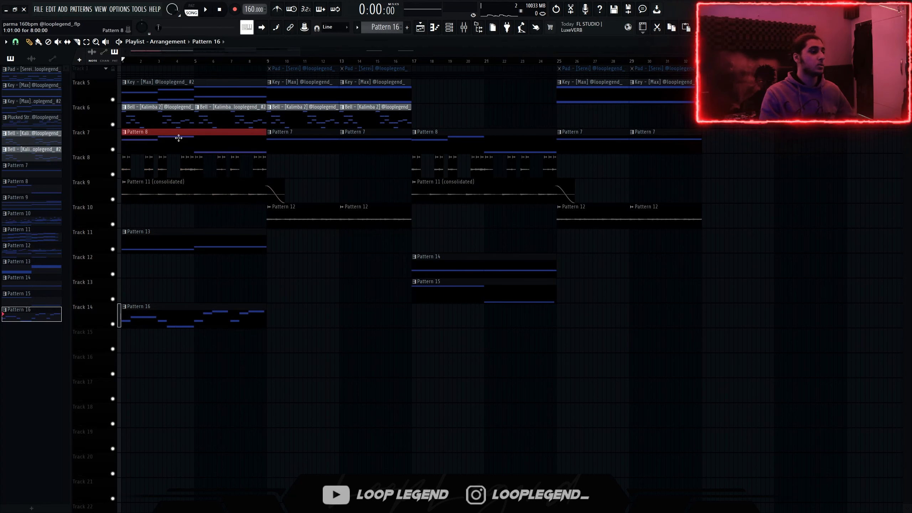
pyautogui.click(129, 97)
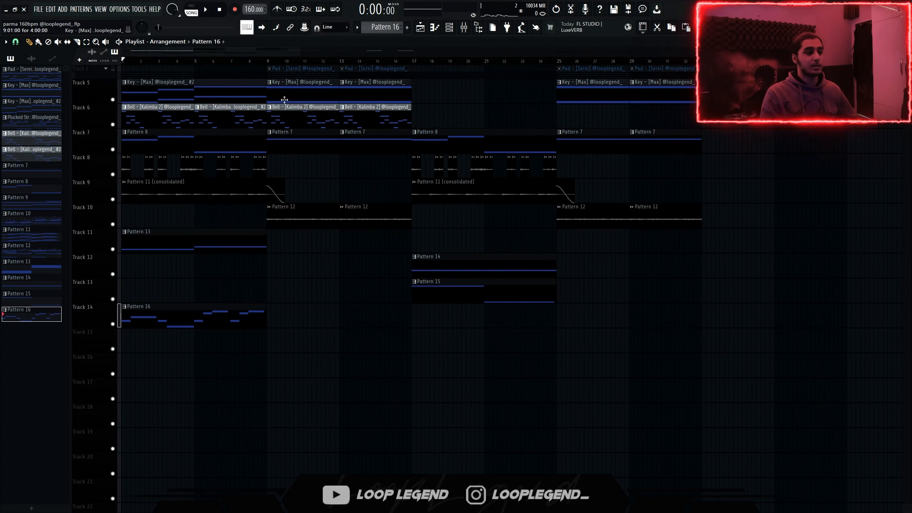
pyautogui.moveTo(287, 185); pyautogui.dragTo(126, 165)
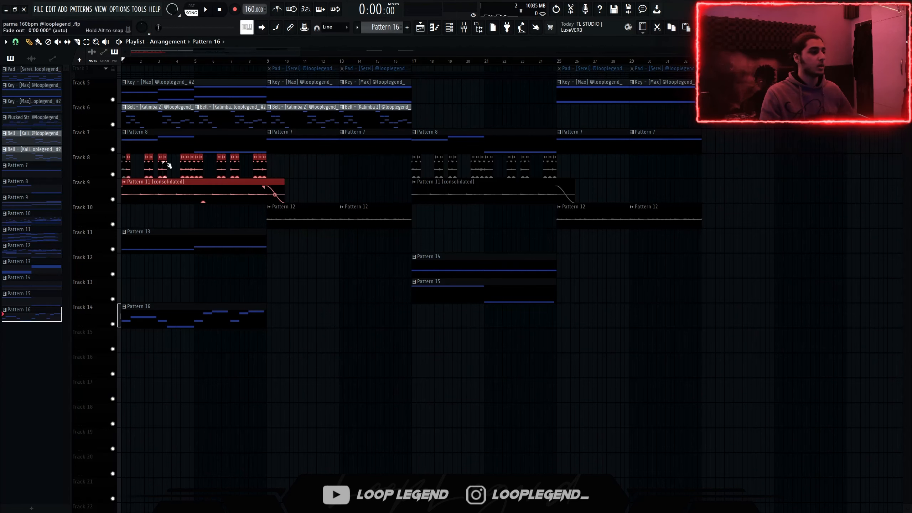
pyautogui.moveTo(288, 168); pyautogui.dragTo(67, 173)
# Highlight the Pattern 13 and Pattern 16 clips in the first eight bars, and bring the section from bar 17 into view
pyautogui.moveTo(220, 226); pyautogui.dragTo(133, 379)
pyautogui.keyDown('ctrl'); pyautogui.click(134, 378); pyautogui.keyUp('ctrl')
pyautogui.scroll(-4, 212, 343)
pyautogui.scroll(5, 266, 309)
pyautogui.scroll(1, 291, 290)
# Mute playlist Track 13 and play back the section from bar 17 with Pattern 14
pyautogui.moveTo(299, 229); pyautogui.dragTo(323, 238)
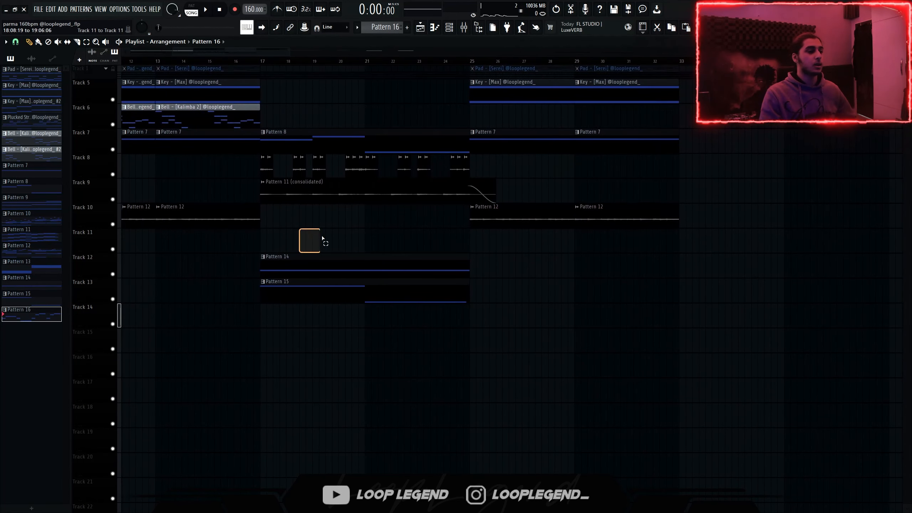
pyautogui.click(285, 265)
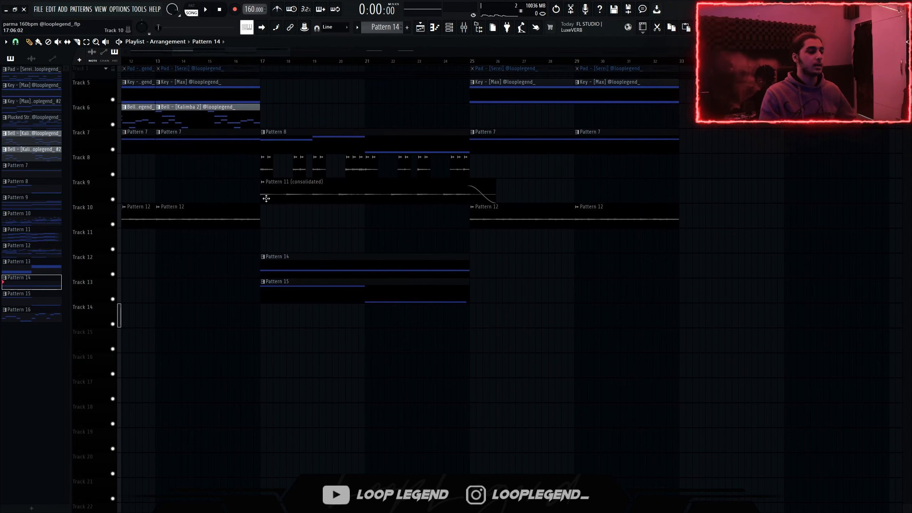
pyautogui.click(113, 299)
pyautogui.press('space')
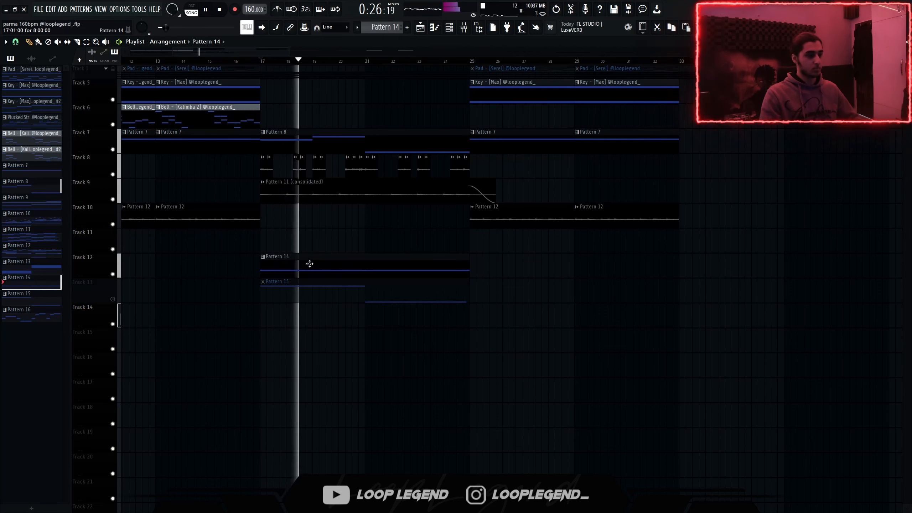
# Open the Arcade instrument used by Pattern 14 while the arrangement plays
pyautogui.press('F6')
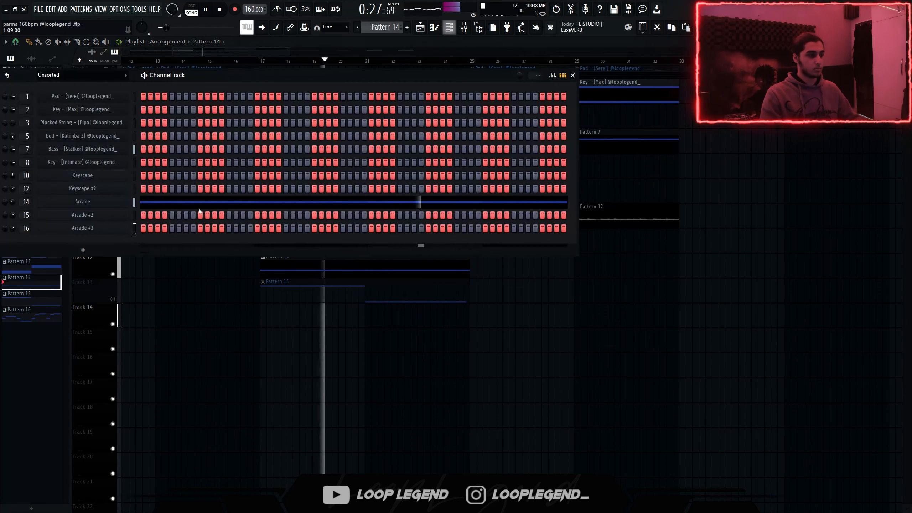
pyautogui.click(122, 206)
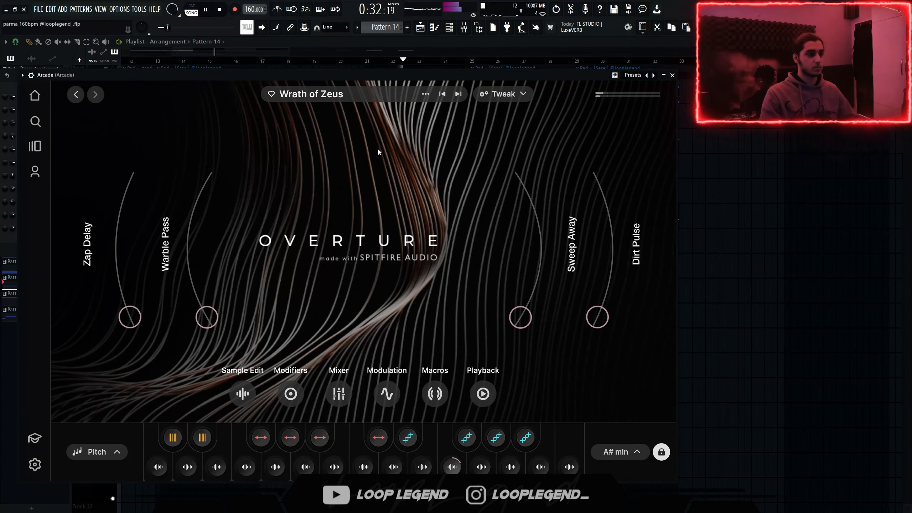
# Stop playback, unmute playlist Track 13 and open the Arcade #2 instrument used by Pattern 15
pyautogui.press('Escape')
pyautogui.press('Escape')
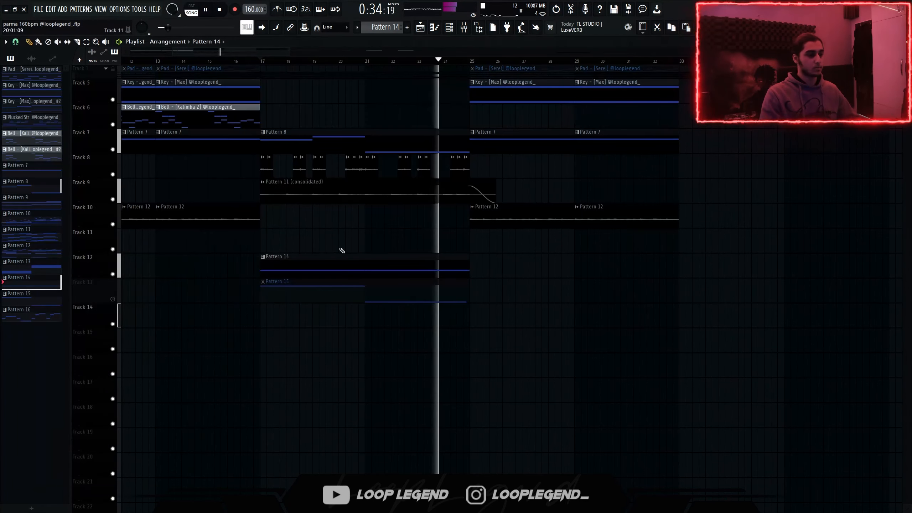
pyautogui.press('space')
pyautogui.click(112, 299)
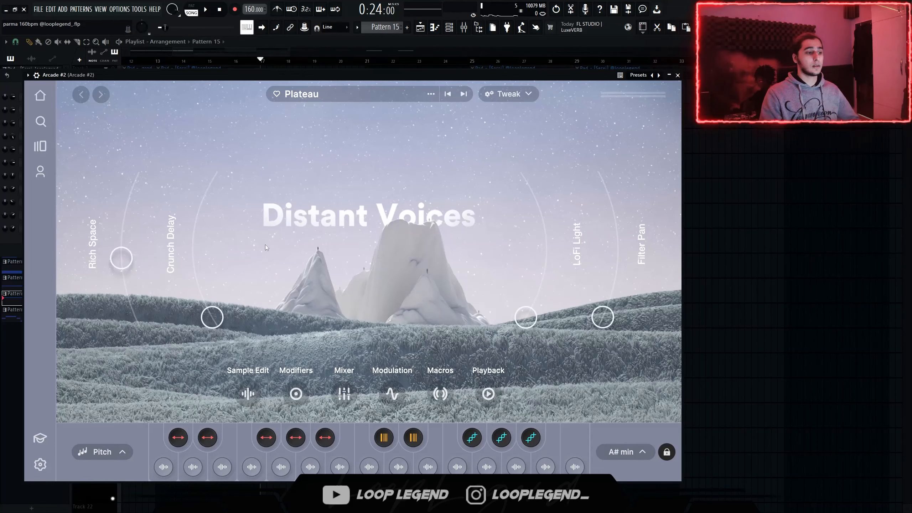
# Play the section from bar 17 and view Pattern 15's Arcade #2 notes in the piano roll
pyautogui.press('Escape')
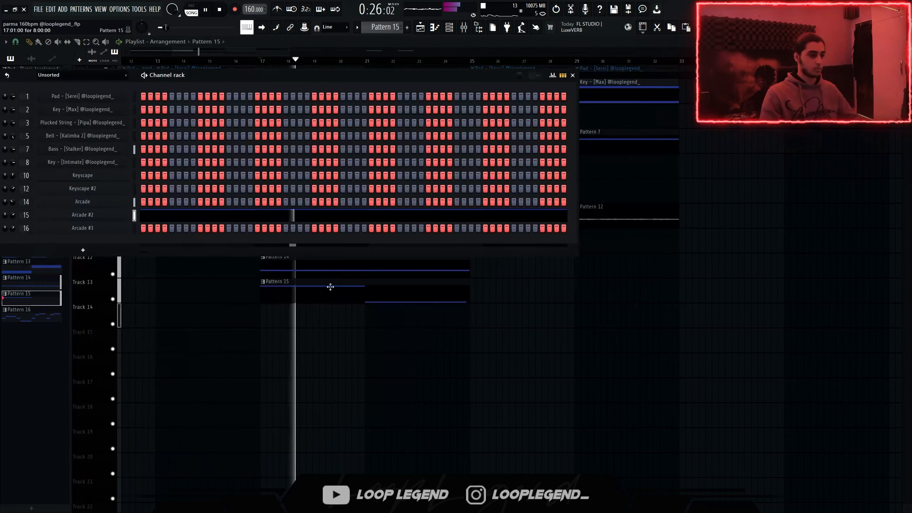
pyautogui.press('Escape')
pyautogui.doubleClick(338, 294)
pyautogui.scroll(-3, 334, 289)
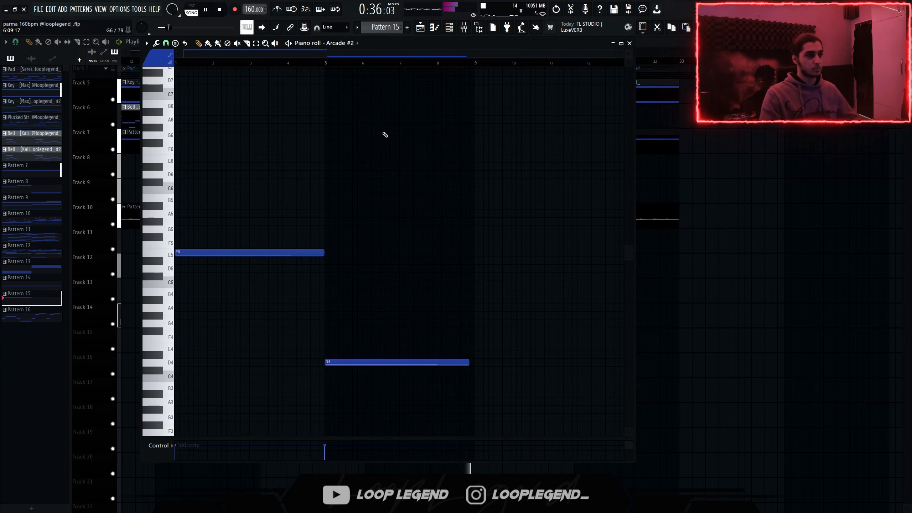
pyautogui.click(380, 61)
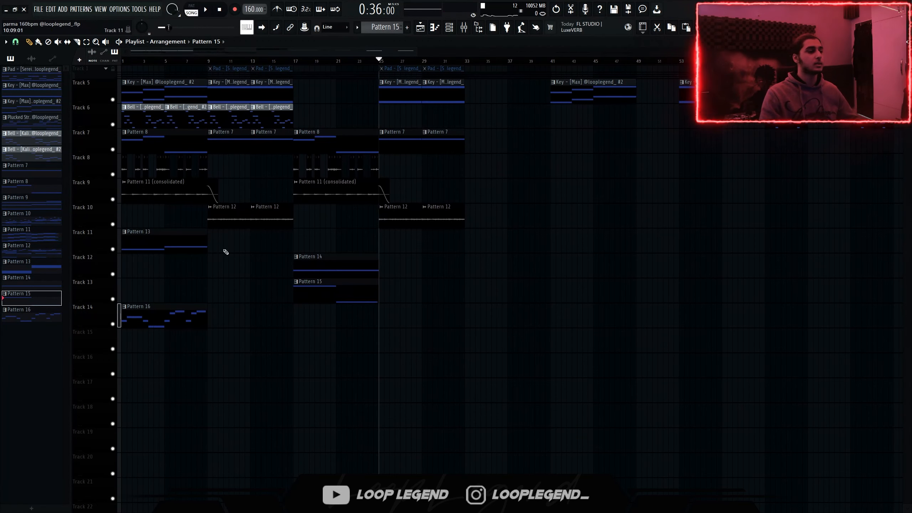
# Highlight the bell clips on Track 6 in bars 9 to 16 and play the arrangement
pyautogui.moveTo(226, 252); pyautogui.dragTo(244, 94)
pyautogui.keyDown('ctrl'); pyautogui.moveTo(322, 114); pyautogui.dragTo(215, 122); pyautogui.keyUp('ctrl')
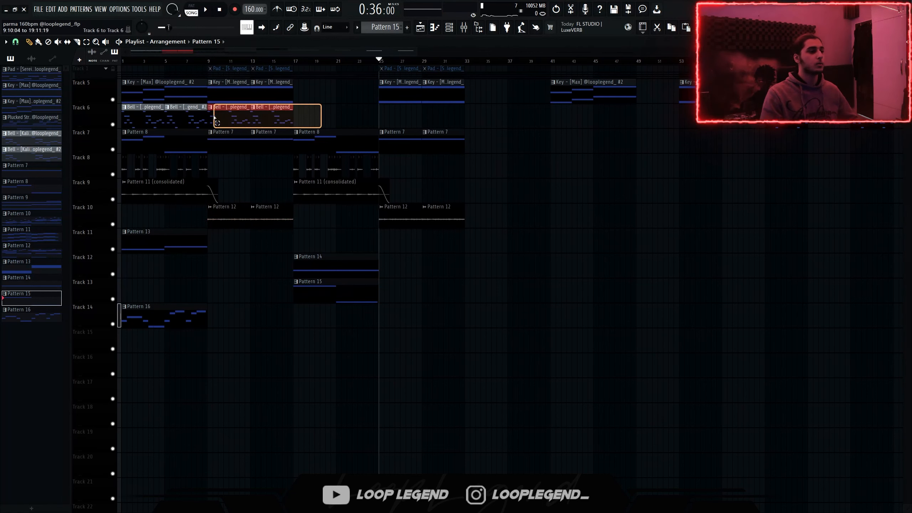
pyautogui.keyDown('ctrl'); pyautogui.click(413, 126); pyautogui.keyUp('ctrl')
pyautogui.press('space')
pyautogui.scroll(2, 416, 189)
pyautogui.scroll(-3, 403, 196)
pyautogui.scroll(-3, 363, 202)
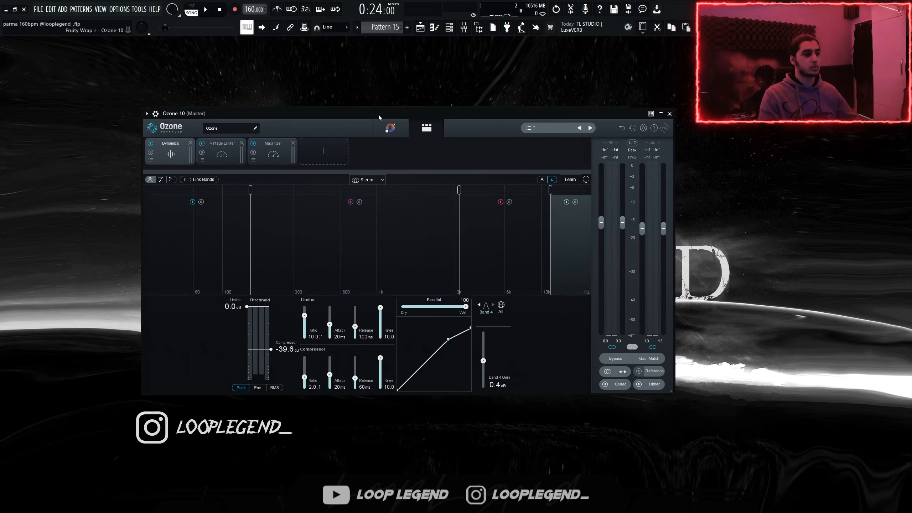
# Inspect the Dynamics, Vintage Limiter and Maximizer modules of Ozone 10 on the master channel
pyautogui.moveTo(379, 114); pyautogui.dragTo(374, 102)
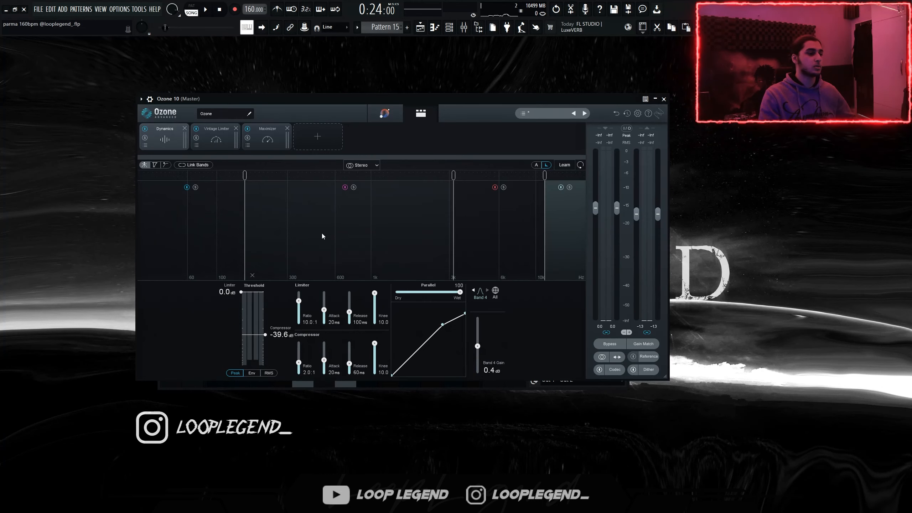
pyautogui.click(226, 141)
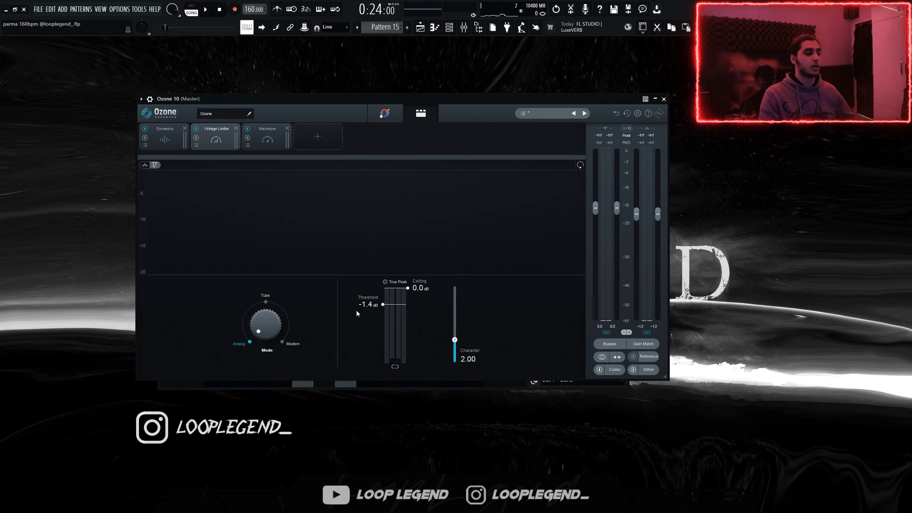
pyautogui.click(274, 143)
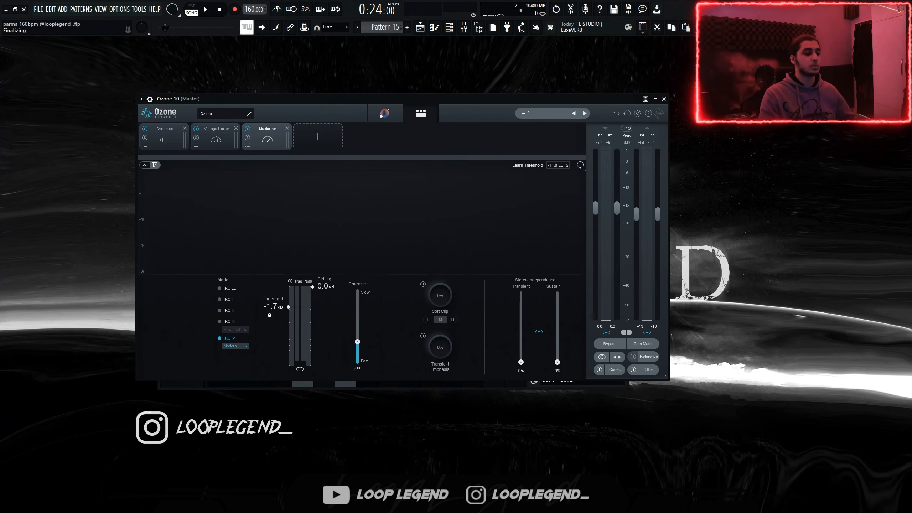
pyautogui.click(664, 99)
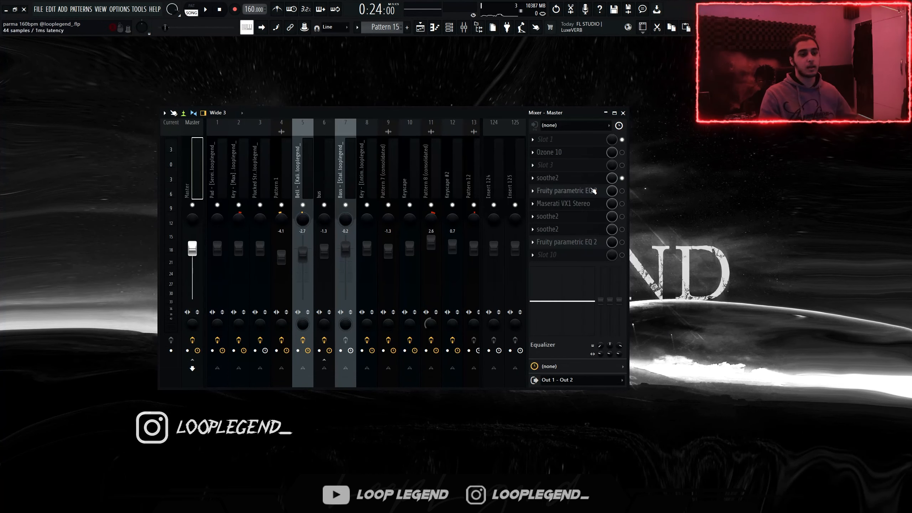
# Inspect the soothe2 instances and the Maserati VX1 Stereo effect on the master channel
pyautogui.click(582, 179)
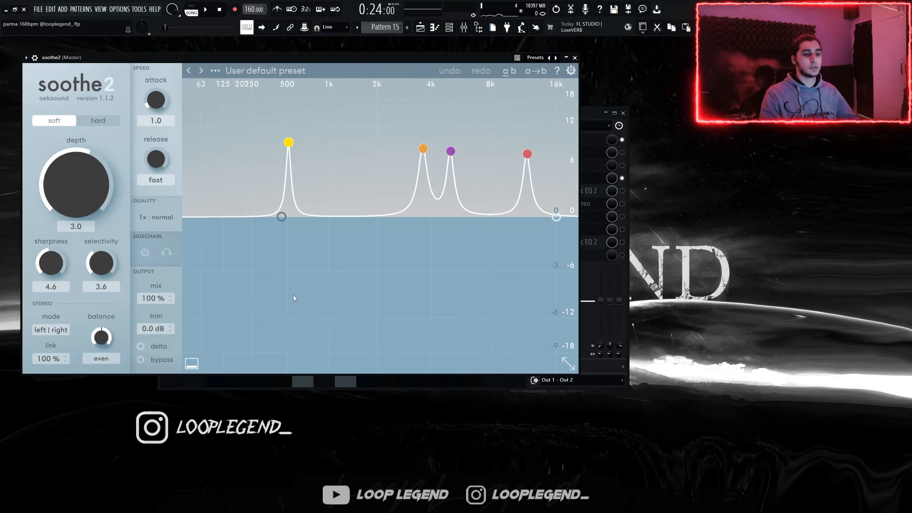
pyautogui.moveTo(407, 126); pyautogui.dragTo(416, 135)
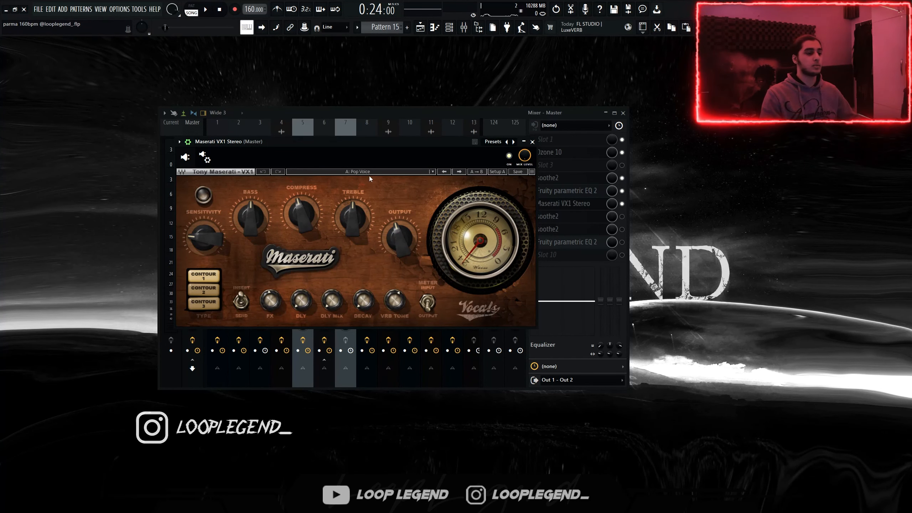
pyautogui.press('Escape')
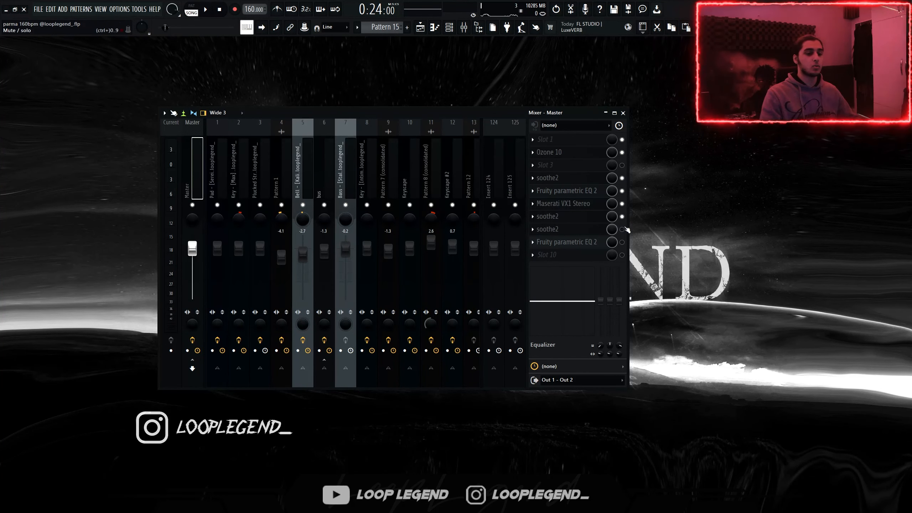
pyautogui.click(591, 222)
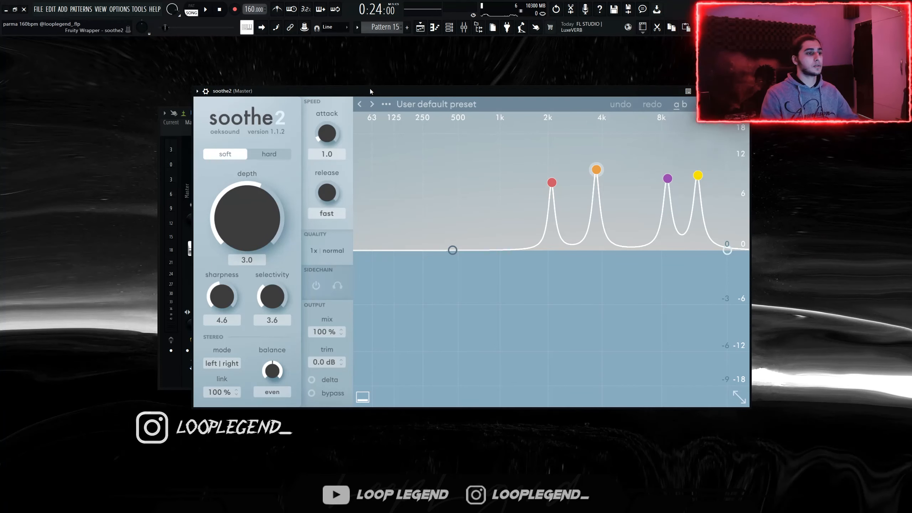
pyautogui.moveTo(372, 91); pyautogui.dragTo(232, 108)
pyautogui.press('Escape')
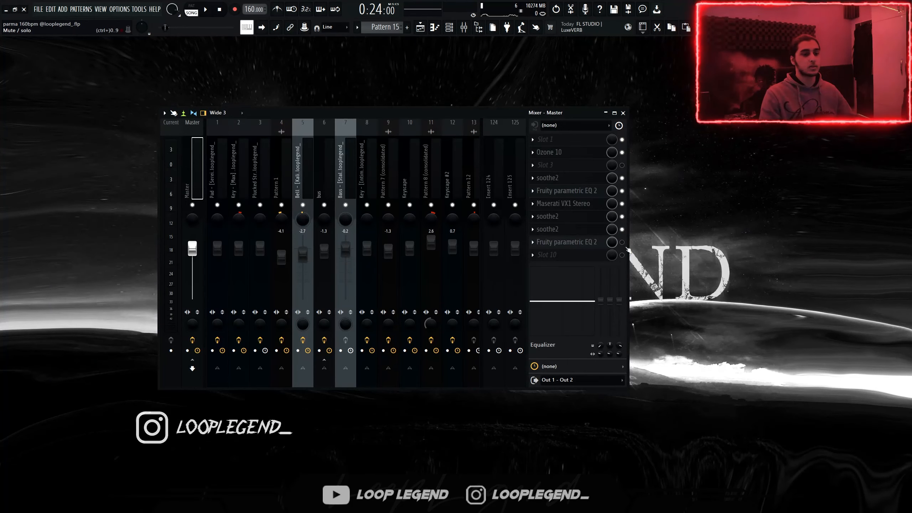
# Check the last Fruity parametric EQ 2 on the master and play back the arrangement through the master chain
pyautogui.click(597, 248)
pyautogui.press('space')
pyautogui.press('Escape')
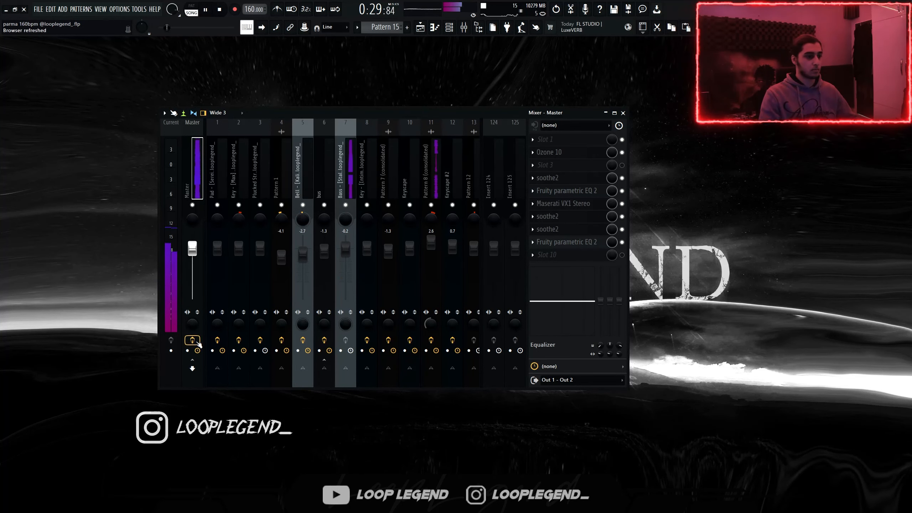
pyautogui.press('Escape')
pyautogui.press('Escape')
pyautogui.click(427, 33)
pyautogui.scroll(-1, 376, 256)
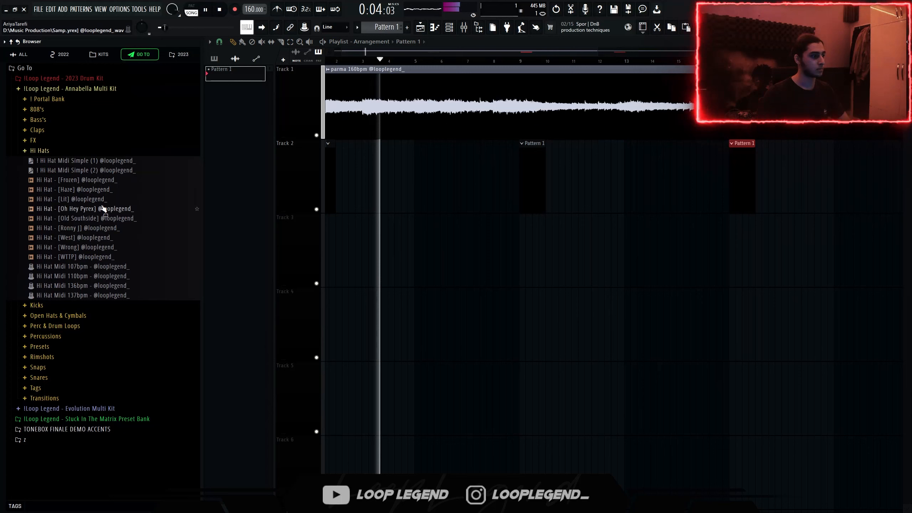
# Load the Hi Hat - [Oh Hey Pyrex] sample and place the Clap - [Pause] sample in the channel rack
pyautogui.click(103, 210)
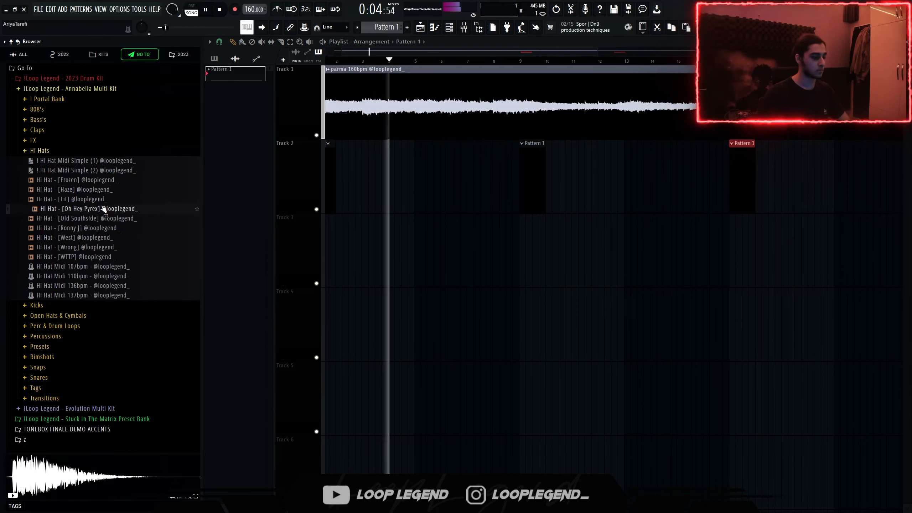
pyautogui.rightClick(102, 207)
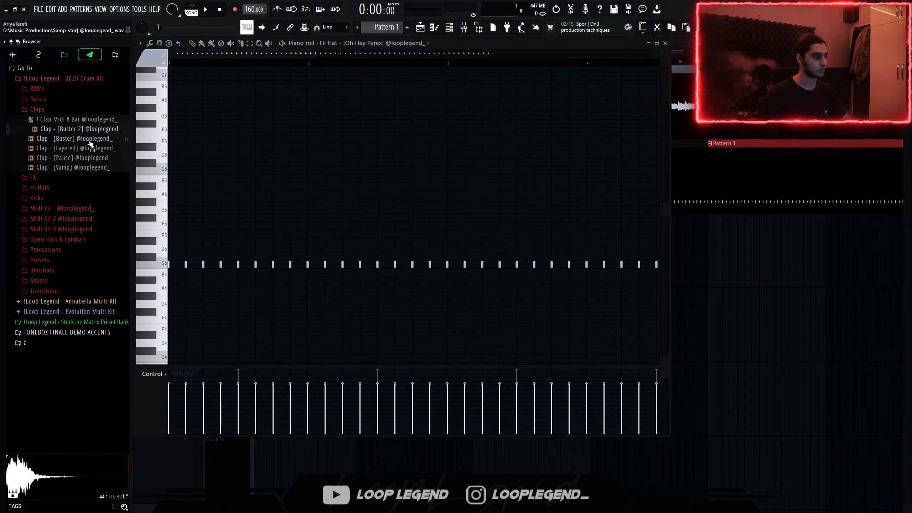
pyautogui.press('F6')
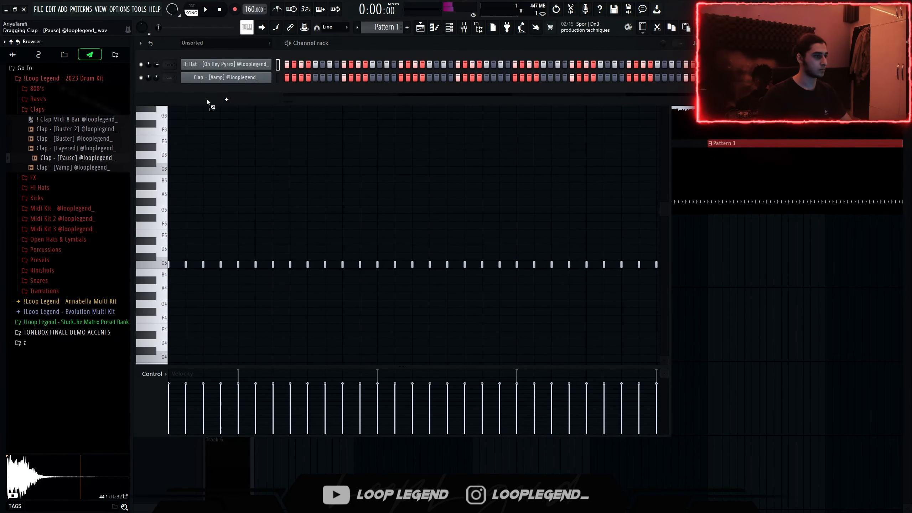
pyautogui.press('space')
pyautogui.moveTo(234, 75); pyautogui.dragTo(221, 78)
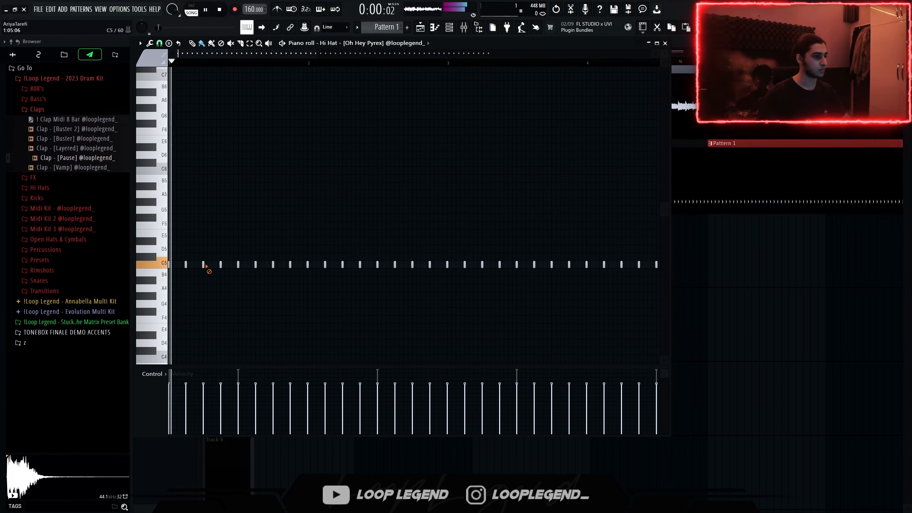
# Delete the third, sixth and seventh hi-hat notes of bar 1 and the first note of bar 2 while auditioning
pyautogui.rightClick(205, 267)
pyautogui.press('space')
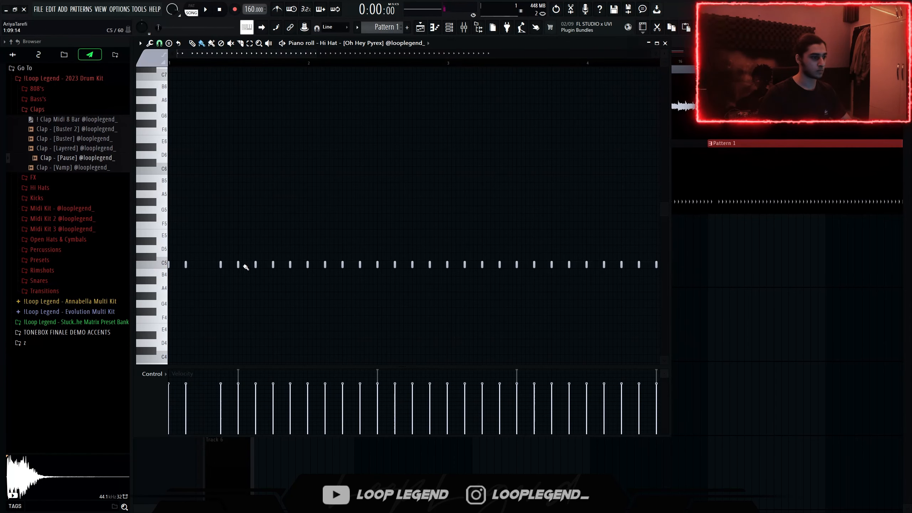
pyautogui.press('space')
pyautogui.rightClick(257, 267)
pyautogui.hotkey('ctrl', 'z')
pyautogui.rightClick(274, 267)
pyautogui.rightClick(256, 265)
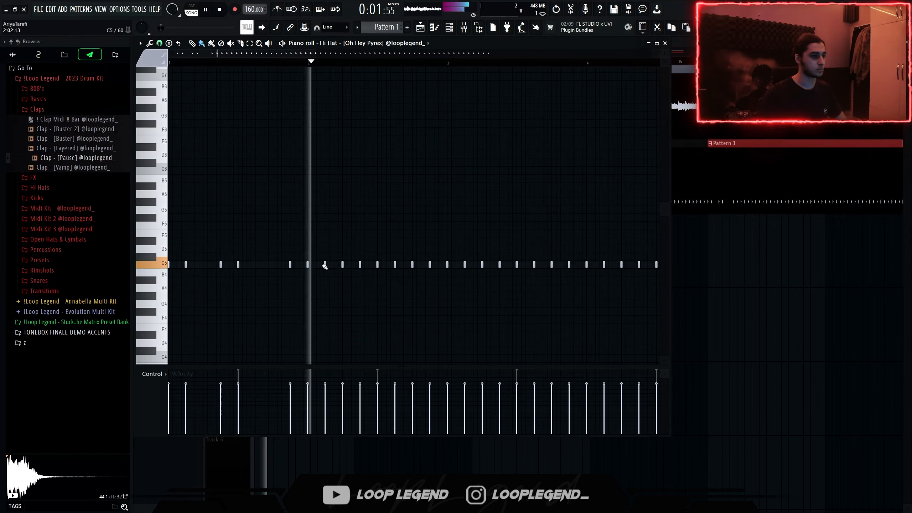
pyautogui.press('space')
pyautogui.rightClick(308, 265)
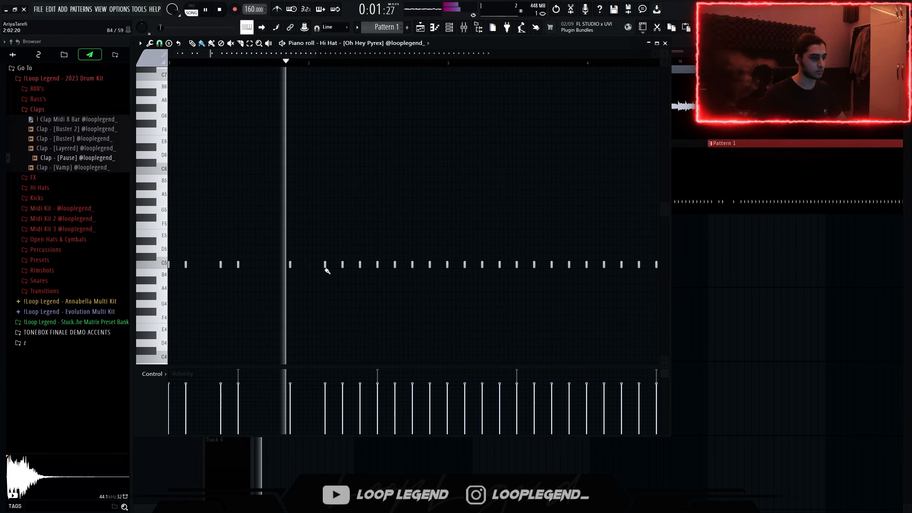
pyautogui.rightClick(343, 264)
pyautogui.press('space')
pyautogui.click(343, 264)
pyautogui.press('space')
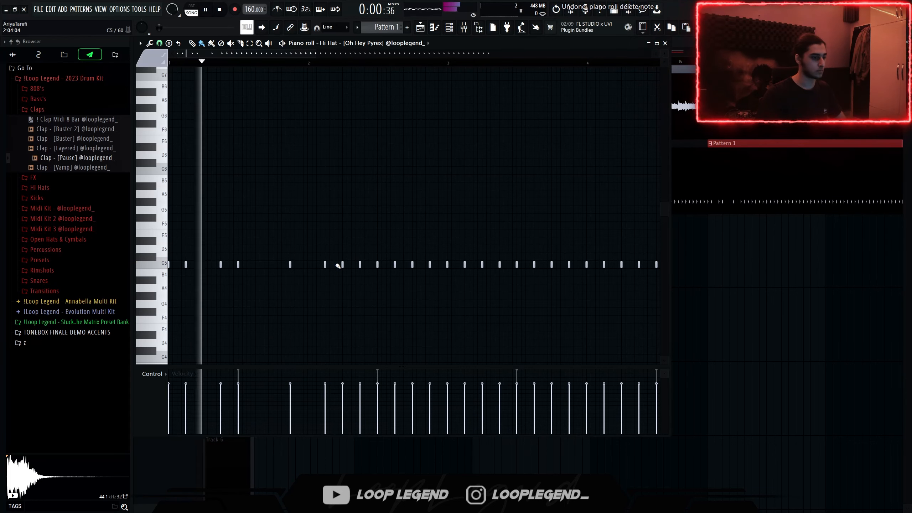
# Delete the fourth, sixth and seventh hi-hat notes of bar 2 and lower the velocity of that bar's last note
pyautogui.rightClick(360, 265)
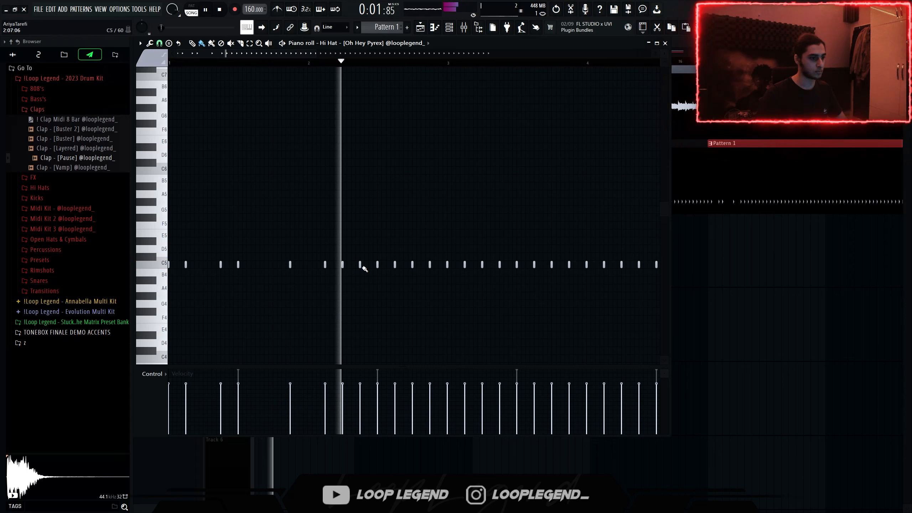
pyautogui.rightClick(395, 265)
pyautogui.rightClick(413, 265)
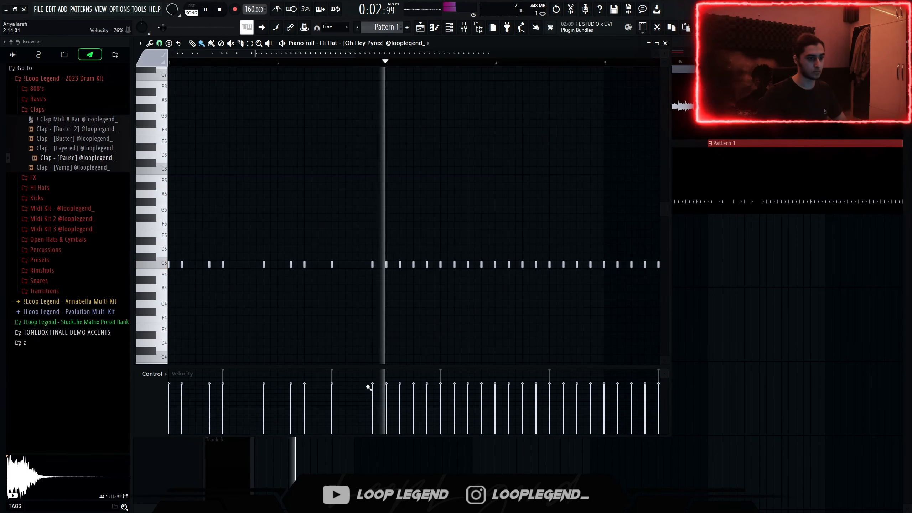
pyautogui.press('space')
# Delete all hi-hat notes from bar 3 onward
pyautogui.keyDown('ctrl'); pyautogui.scroll(-6, 536, 206); pyautogui.keyUp('ctrl')
pyautogui.moveTo(543, 199); pyautogui.dragTo(248, 308)
pyautogui.press('Delete')
# Repeat the two-bar hi-hat rhythm until it fills eight bars, then clear the note selection
pyautogui.hotkey('ctrl', 'a')
pyautogui.hotkey('ctrl', 'b')
pyautogui.press('space')
pyautogui.keyDown('ctrl'); pyautogui.scroll(3, 222, 167); pyautogui.keyUp('ctrl')
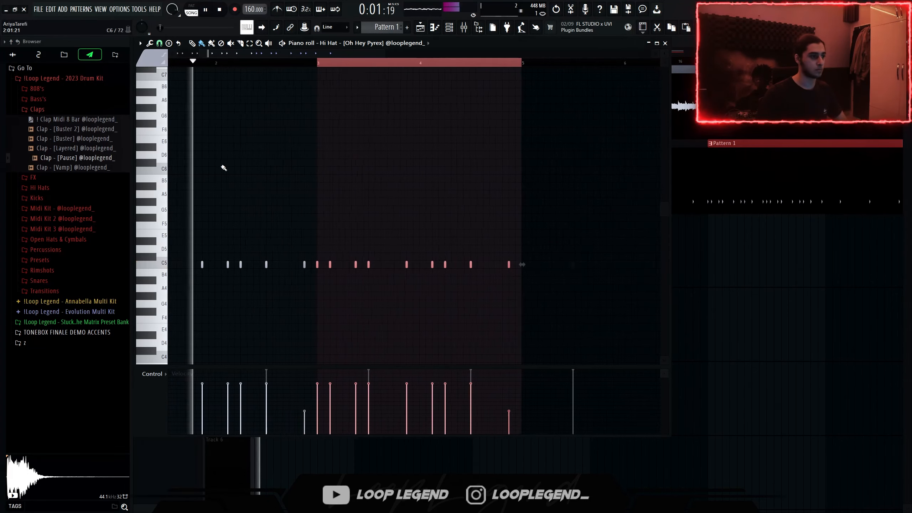
pyautogui.keyDown('ctrl'); pyautogui.scroll(-3, 230, 171); pyautogui.keyUp('ctrl')
pyautogui.hotkey('ctrl', 'b')
pyautogui.hotkey('ctrl', 'b')
pyautogui.hotkey('ctrl', 'd')
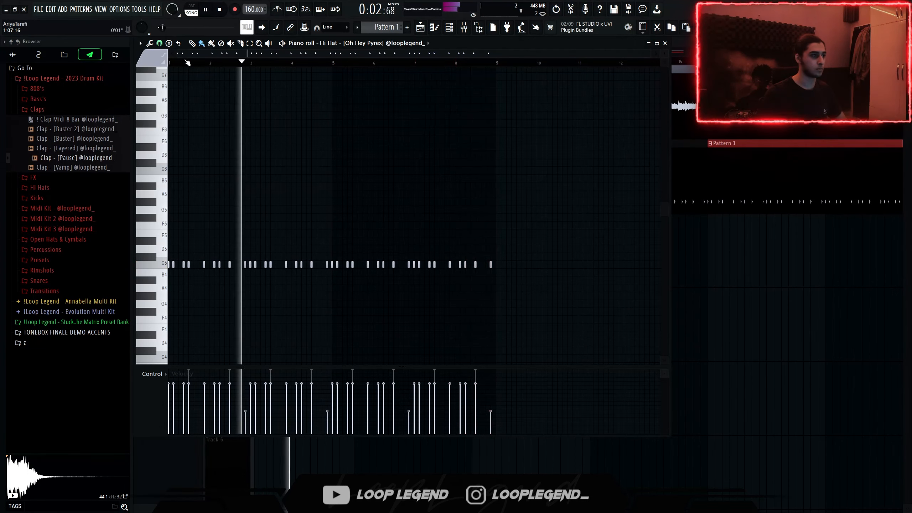
# Change the piano roll's snap setting and add a short low-velocity hi-hat roll at the end of bar 6
pyautogui.click(159, 44)
pyautogui.click(173, 114)
pyautogui.keyDown('ctrl'); pyautogui.scroll(3, 425, 284); pyautogui.keyUp('ctrl')
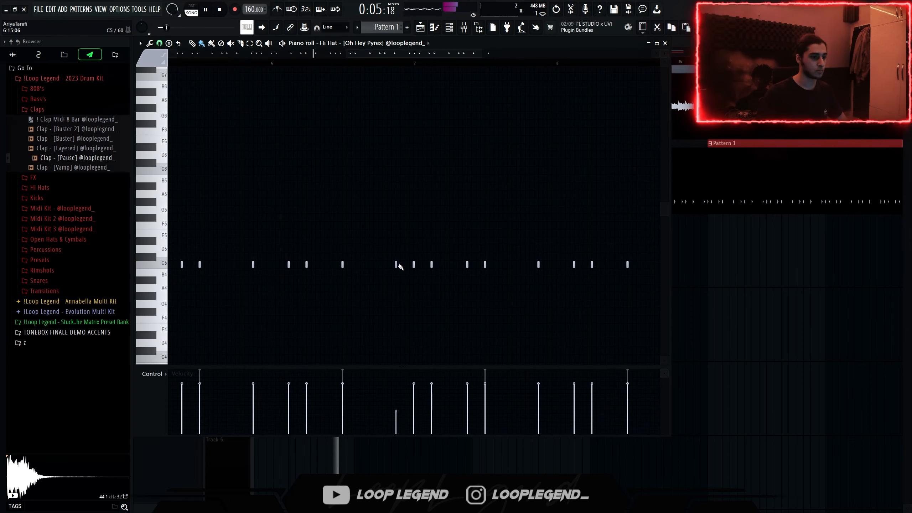
pyautogui.keyDown('ctrl'); pyautogui.scroll(2, 401, 266); pyautogui.keyUp('ctrl')
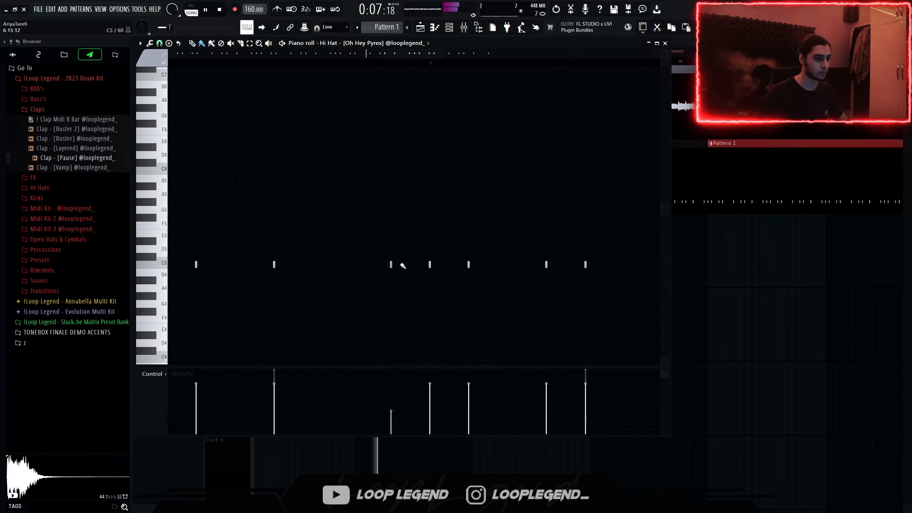
pyautogui.keyDown('ctrl'); pyautogui.scroll(-2, 422, 266); pyautogui.keyUp('ctrl')
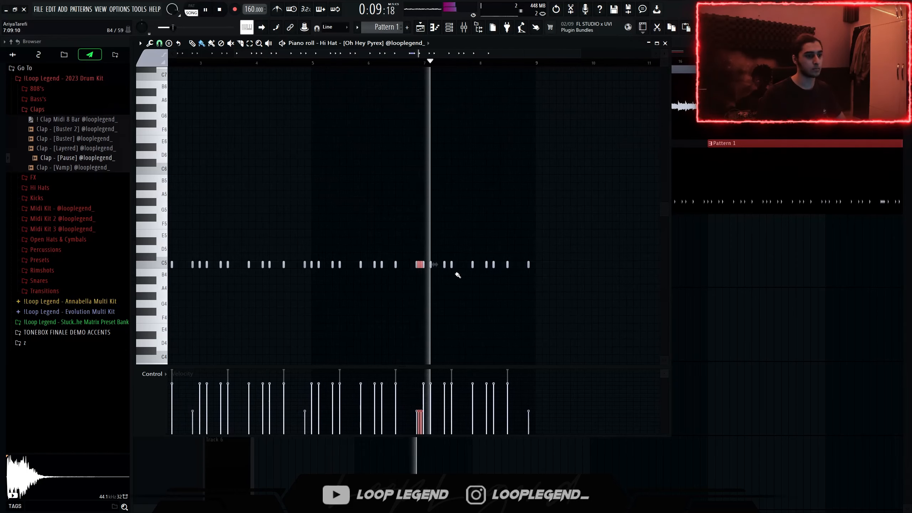
# Add a roll of three low-velocity hi-hat notes between the second and third eighth-note positions of bar 8
pyautogui.keyDown('ctrl'); pyautogui.scroll(2, 473, 267); pyautogui.keyUp('ctrl')
pyautogui.moveTo(445, 263); pyautogui.dragTo(463, 265)
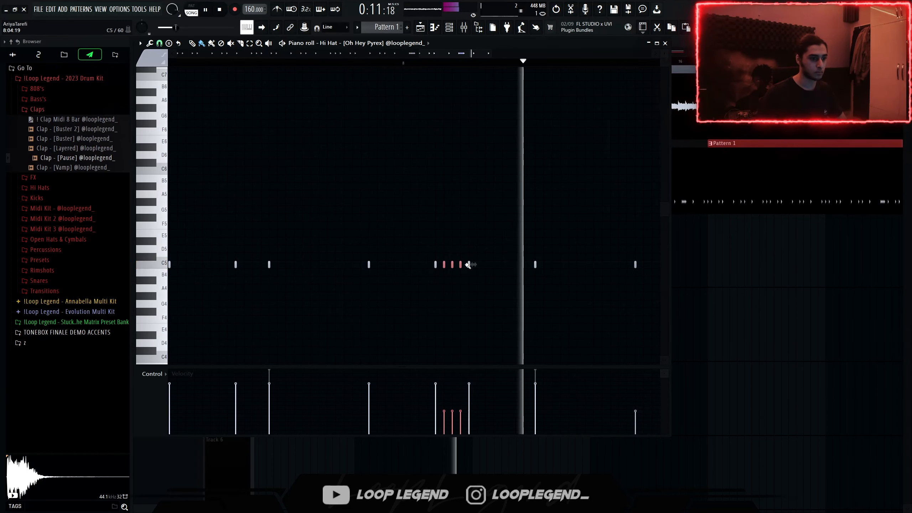
pyautogui.keyDown('ctrl'); pyautogui.scroll(-6, 463, 268); pyautogui.keyUp('ctrl')
pyautogui.keyDown('ctrl'); pyautogui.scroll(4, 240, 283); pyautogui.keyUp('ctrl')
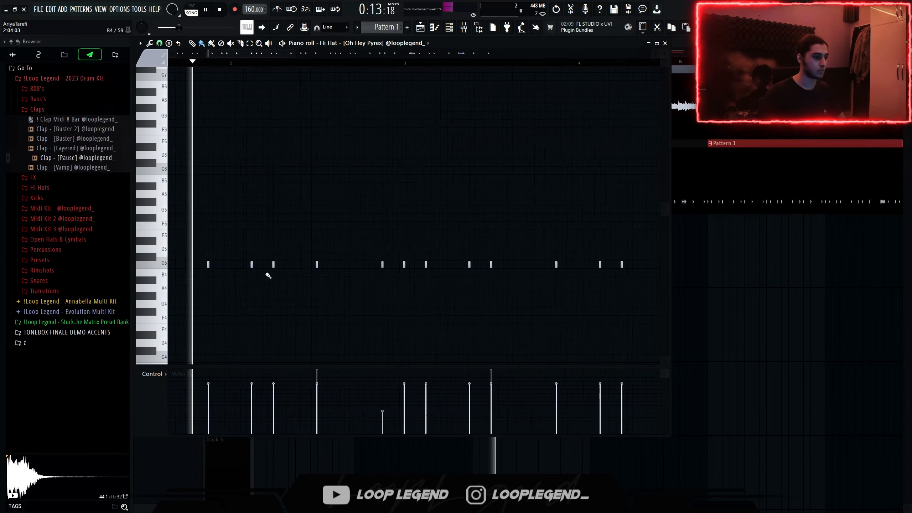
# Add a short hi-hat roll with rising velocities at the end of bar 2
pyautogui.moveTo(448, 264); pyautogui.dragTo(472, 266)
pyautogui.keyDown('ctrl'); pyautogui.scroll(-4, 463, 284); pyautogui.keyUp('ctrl')
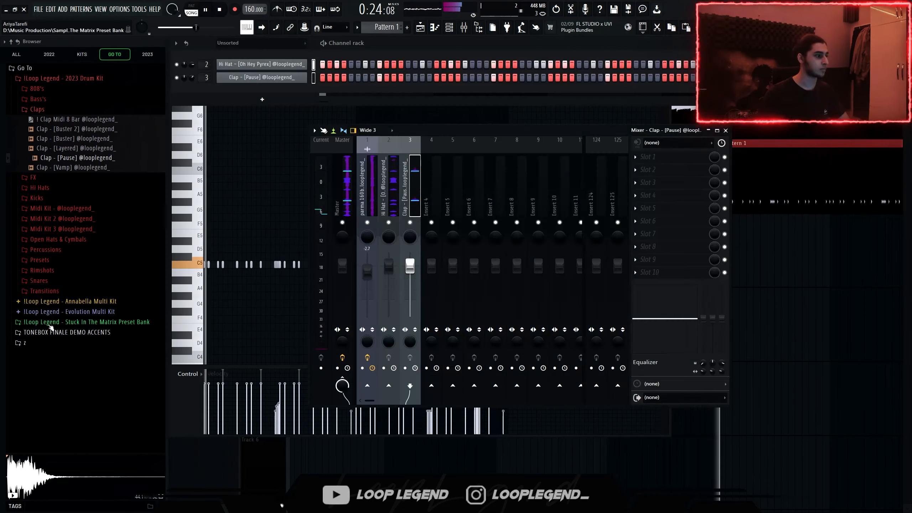
# Load Snare - [Future] from the Annabella Multi Kit's Snares folder into a new sampler channel
pyautogui.click(68, 301)
pyautogui.click(39, 233)
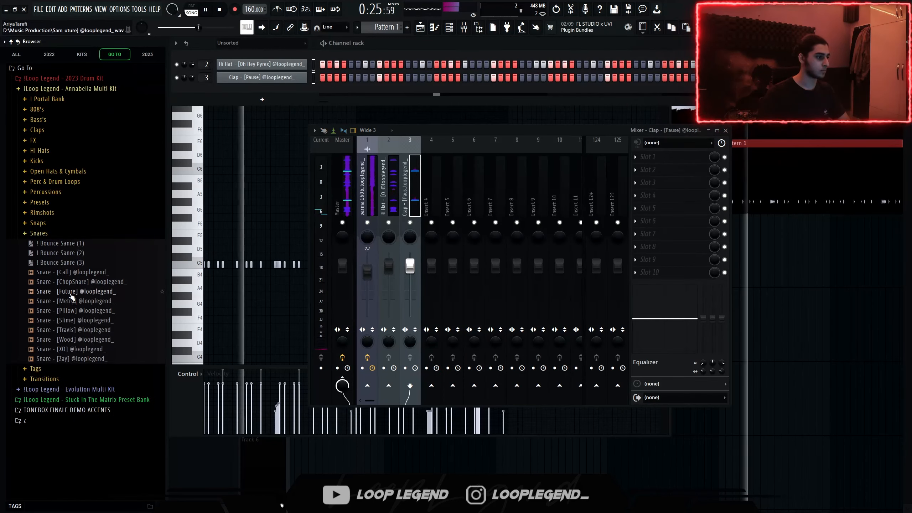
pyautogui.click(79, 291)
pyautogui.rightClick(79, 291)
pyautogui.click(84, 295)
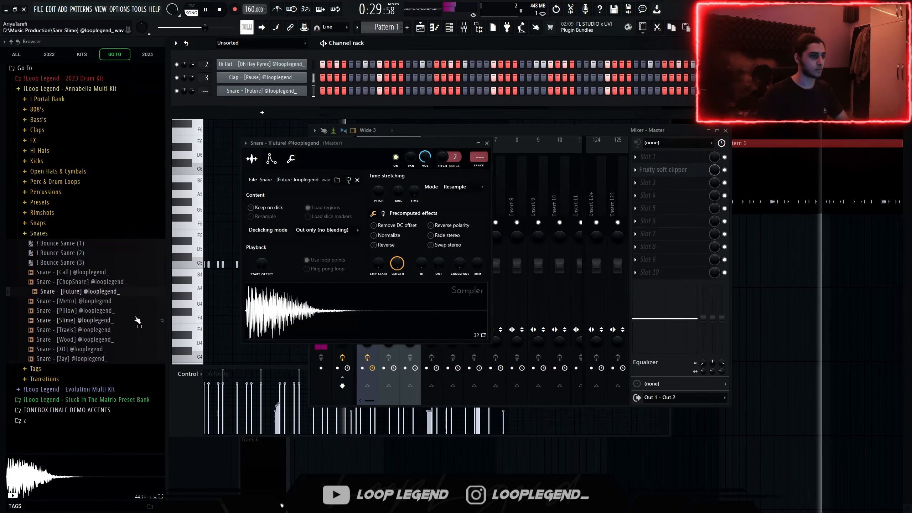
# Route the Future snare to mixer track 4 at a level of -4.1 dB and set it to cut itself
pyautogui.hotkey('ctrl', 'l')
pyautogui.click(291, 92)
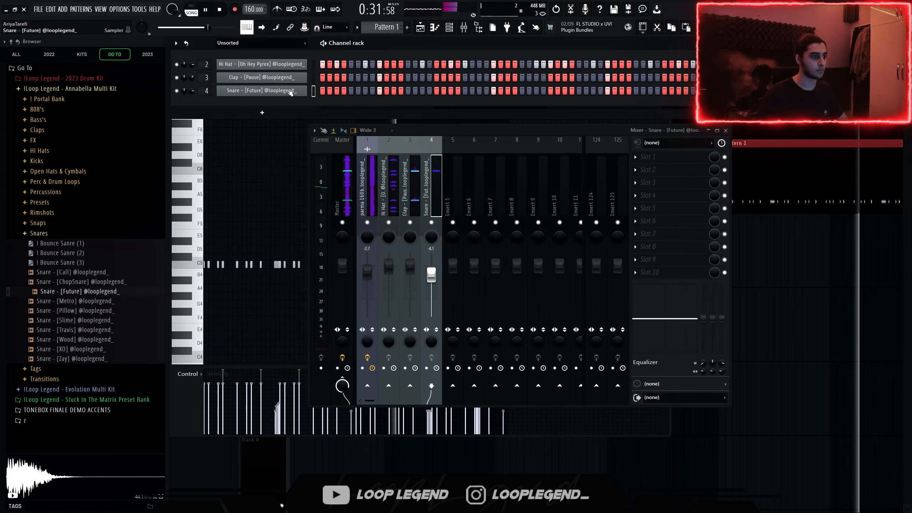
pyautogui.click(291, 91)
pyautogui.click(291, 159)
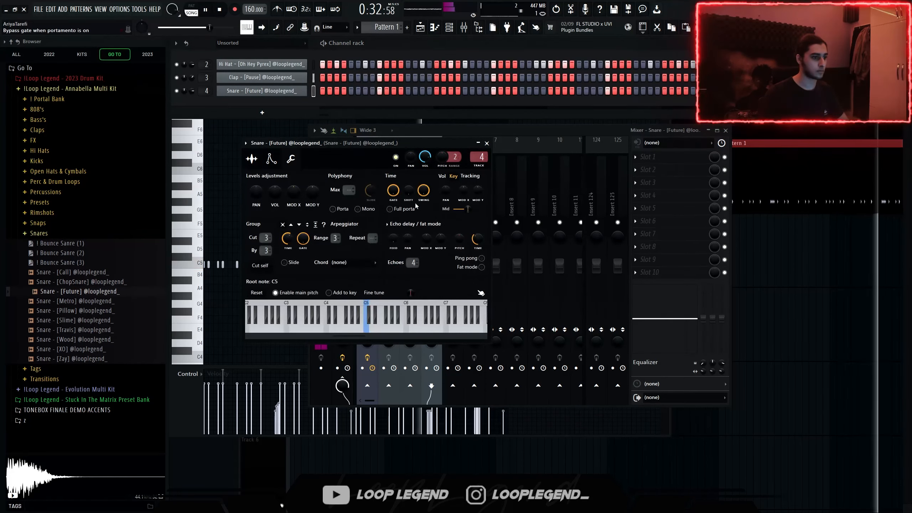
# Copy the clap's pattern onto the Future snare channel
pyautogui.rightClick(287, 79)
pyautogui.rightClick(298, 90)
pyautogui.click(321, 90)
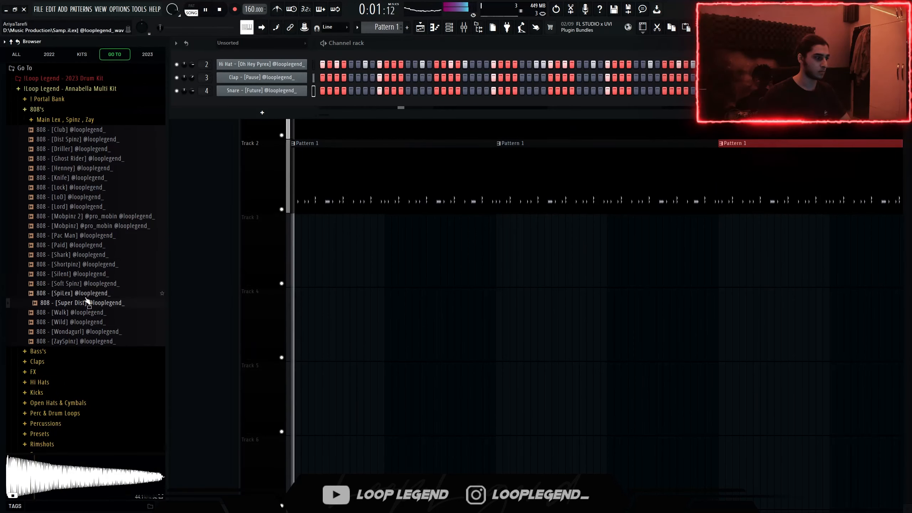
# Preview the Annabella kit's 808 samples and load 808 - [SpiLex] into a new channel
pyautogui.press('Up')
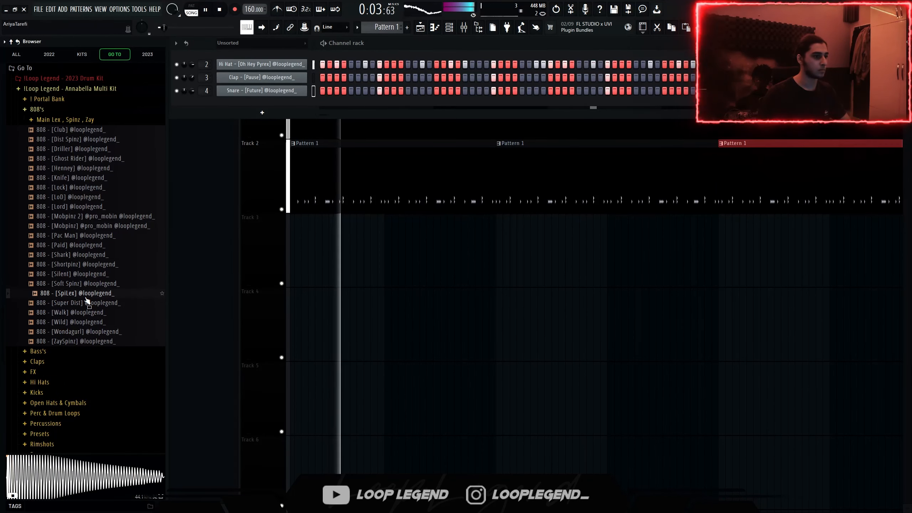
pyautogui.moveTo(87, 300); pyautogui.dragTo(170, 271)
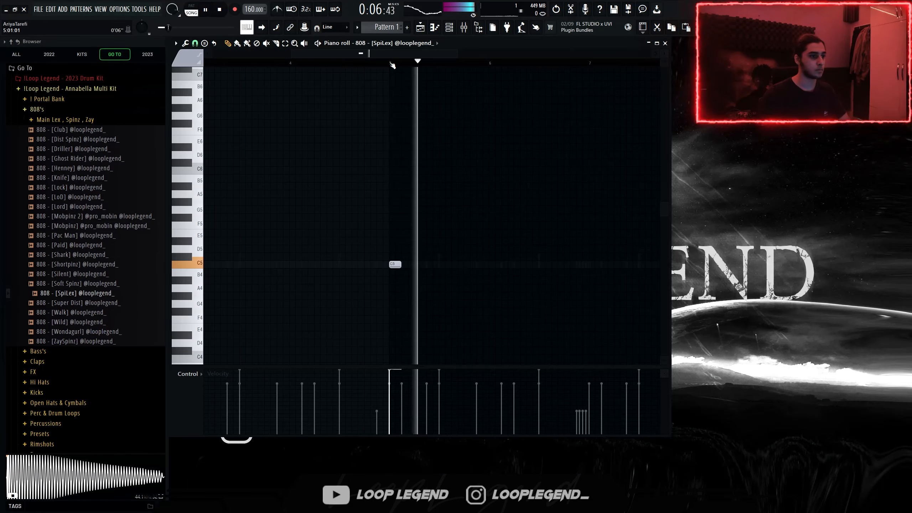
# Tune the 808 note at bar 5 by ear up to A#5, then lower it one octave to A#4
pyautogui.hotkey('shift', 'Up')
pyautogui.hotkey('shift', 'Up')
pyautogui.hotkey('shift', 'Up')
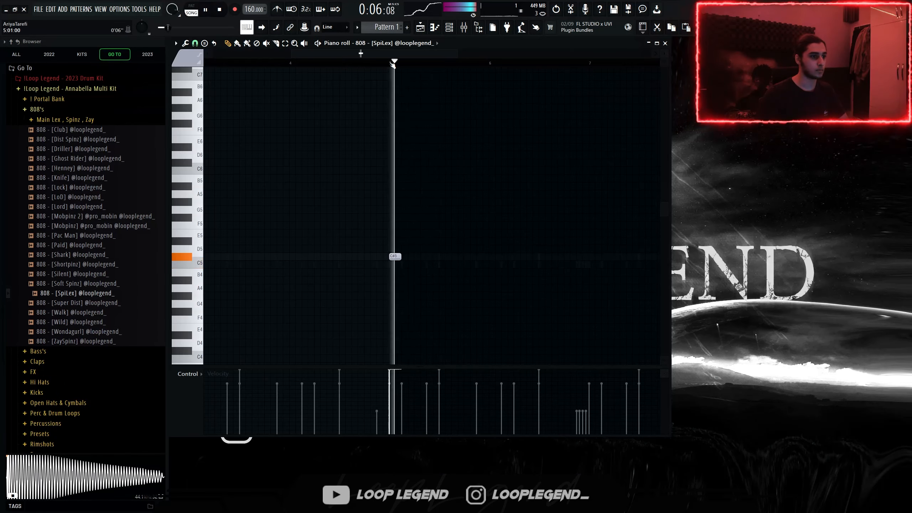
pyautogui.hotkey('shift', 'Up')
pyautogui.hotkey('shift', 'Up')
pyautogui.hotkey('shift', 'Up')
pyautogui.hotkey('shift', 'Up')
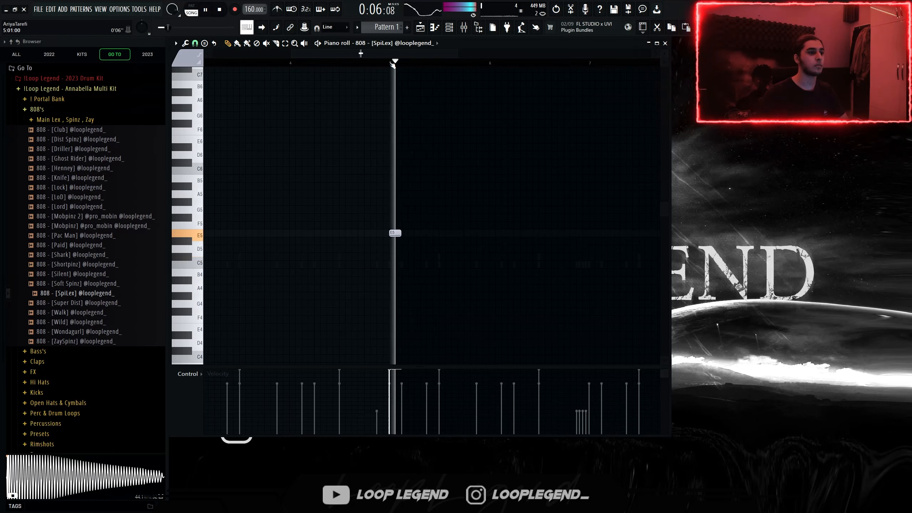
pyautogui.hotkey('shift', 'Up')
pyautogui.hotkey('shift', 'Up')
pyautogui.hotkey('shift', 'Up')
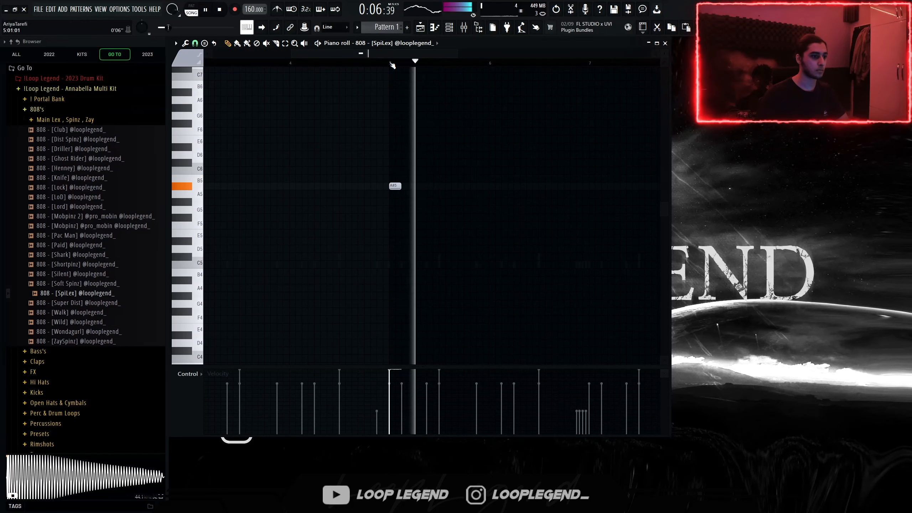
pyautogui.hotkey('ctrl', 'Down')
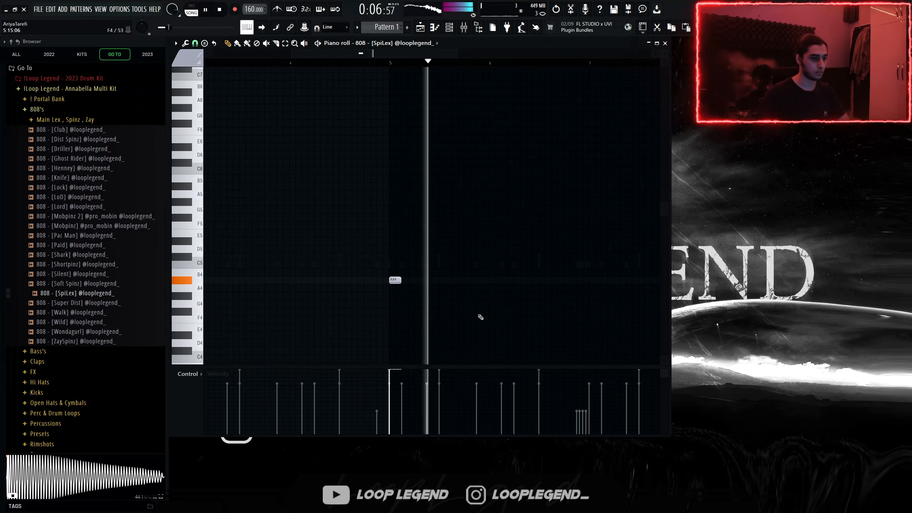
# Place 808 notes on F#5 at the start and end of bar 1 and on beat 2 of bar 2
pyautogui.press('space')
pyautogui.moveTo(340, 242); pyautogui.dragTo(653, 201)
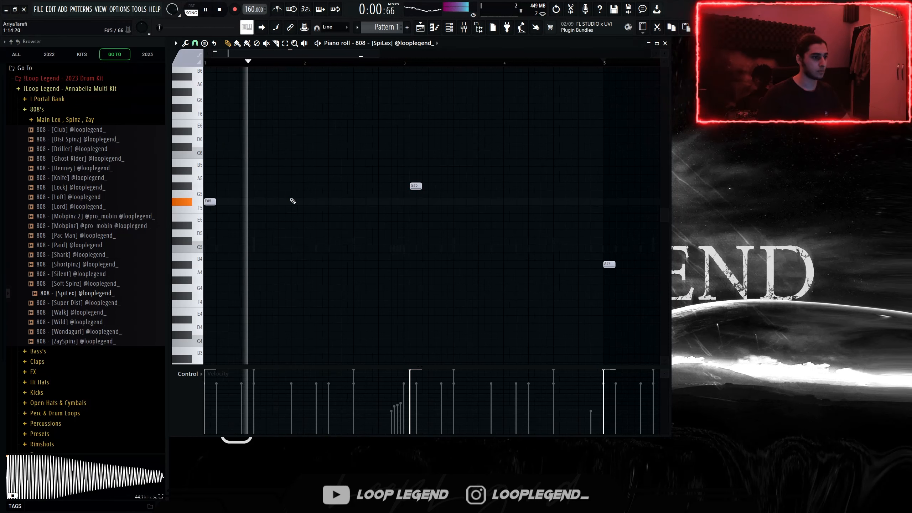
pyautogui.click(294, 201)
pyautogui.click(332, 202)
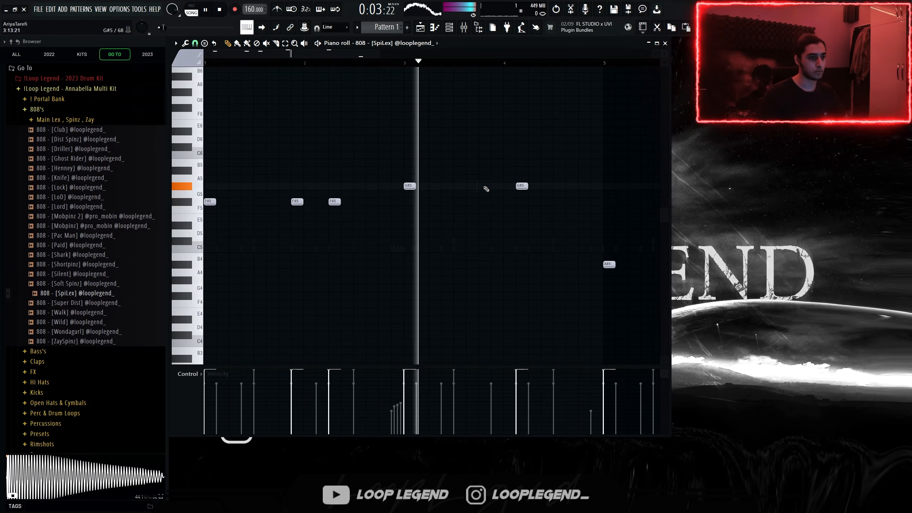
# Add two G#5 808 notes at the end of bar 3 and two more in bar 4, the first on beat 2
pyautogui.click(485, 187)
pyautogui.click(495, 188)
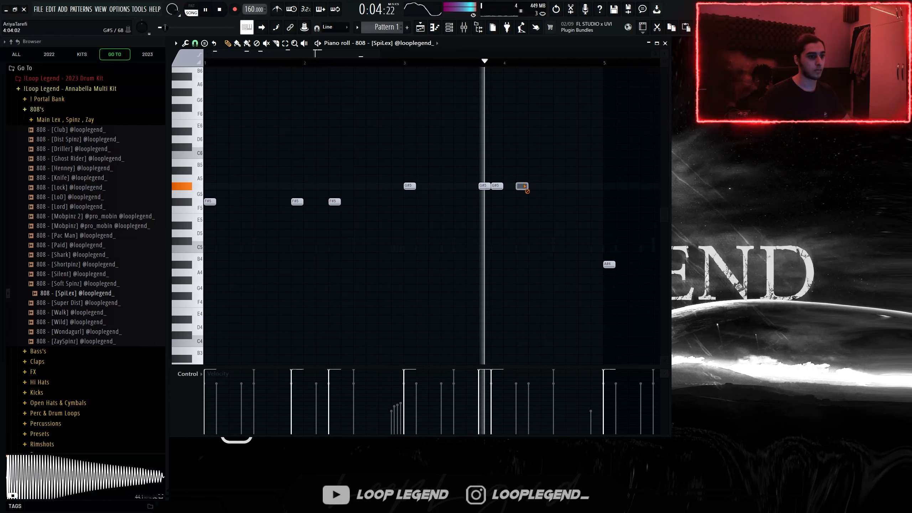
pyautogui.moveTo(523, 187); pyautogui.dragTo(535, 187)
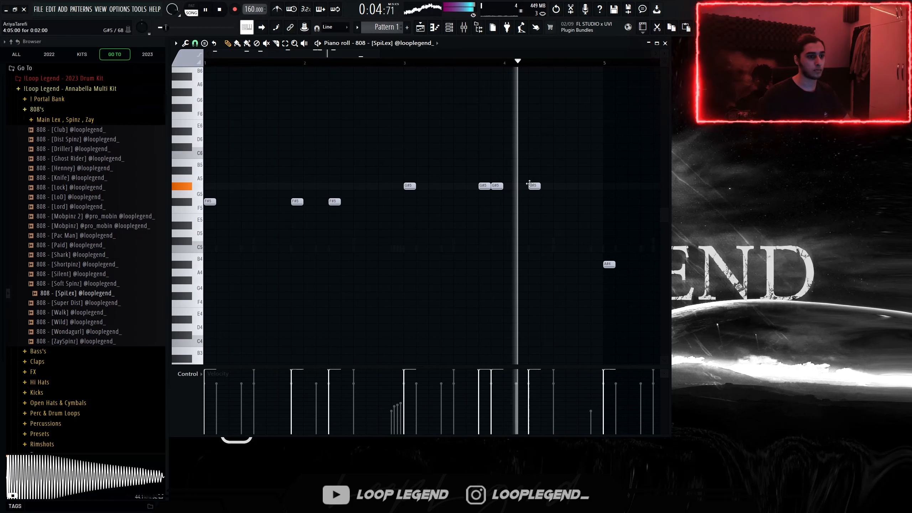
pyautogui.scroll(-3, 447, 179)
pyautogui.scroll(3, 360, 192)
pyautogui.click(447, 185)
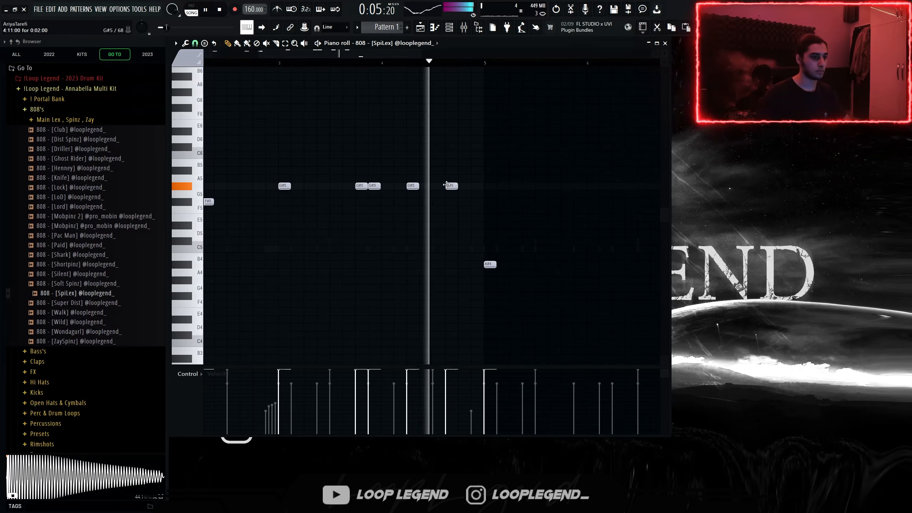
pyautogui.scroll(-3, 447, 185)
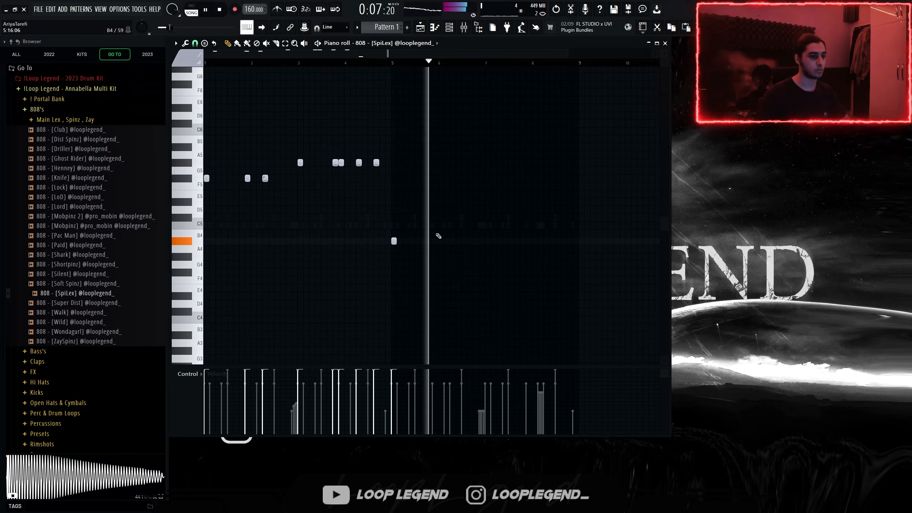
# Repeat the 808 rhythm of bars 1-4 in bars 5-8, pitched to A#4 and C5, then clear the selection
pyautogui.moveTo(395, 64); pyautogui.dragTo(205, 64)
pyautogui.hotkey('ctrl', 'b')
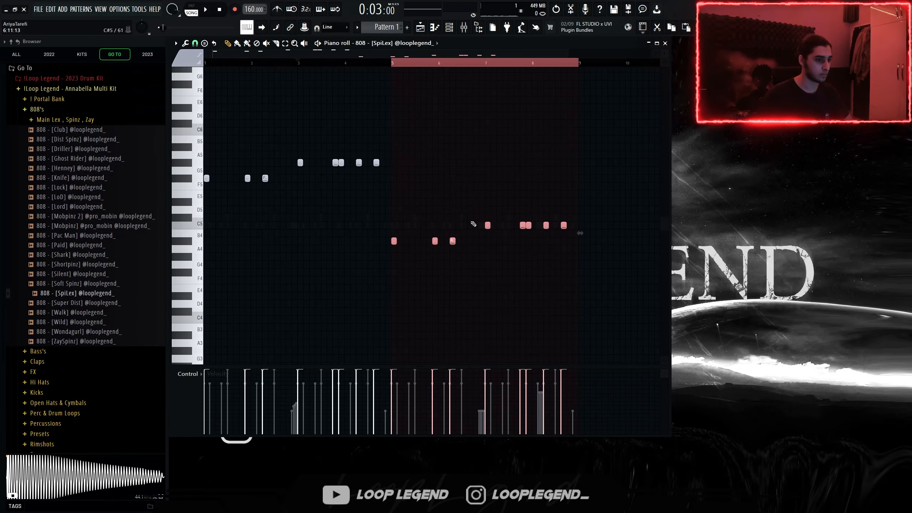
pyautogui.hotkey('ctrl', 'd')
# Lower the 808 notes in bars 7 and 8 by two semitones to A#4
pyautogui.press('space')
pyautogui.moveTo(651, 207); pyautogui.dragTo(469, 245)
pyautogui.hotkey('shift', 'Down')
pyautogui.hotkey('shift', 'Down')
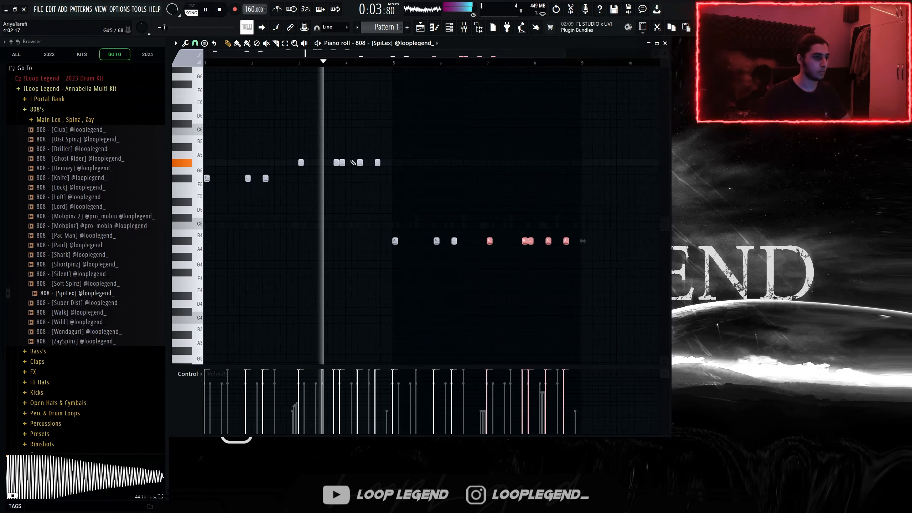
# Clear the selection of bar 4's last two 808 notes and save the project
pyautogui.scroll(-1, 353, 162)
pyautogui.moveTo(371, 157); pyautogui.dragTo(323, 179)
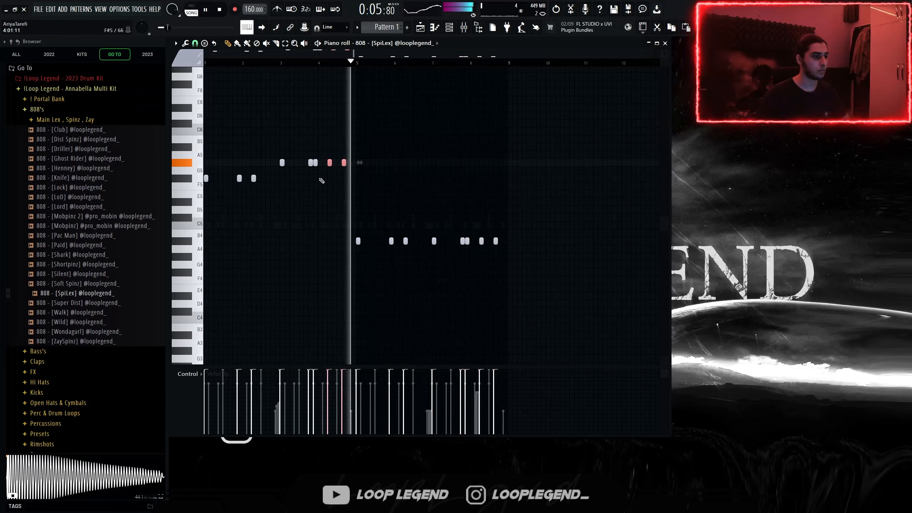
pyautogui.moveTo(386, 199); pyautogui.dragTo(510, 189)
pyautogui.hotkey('ctrl', 's')
# Add an A#4 808 note just before bar 7 and delete the first of the two notes at the end of bar 7
pyautogui.scroll(1, 430, 244)
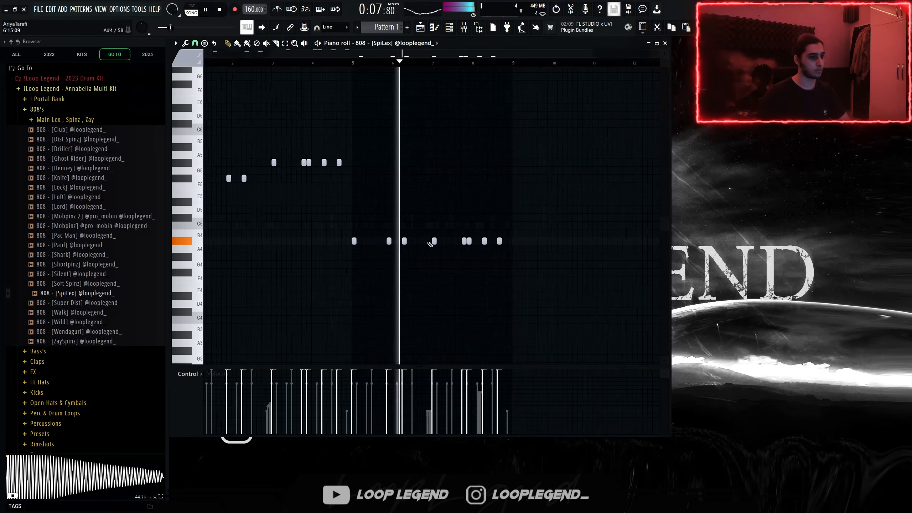
pyautogui.scroll(4, 427, 245)
pyautogui.click(424, 244)
pyautogui.scroll(-3, 425, 245)
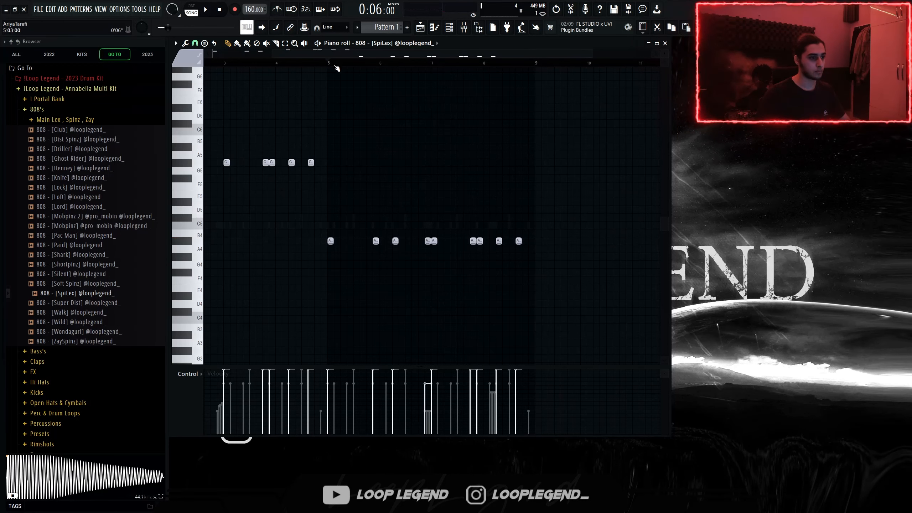
pyautogui.scroll(3, 411, 255)
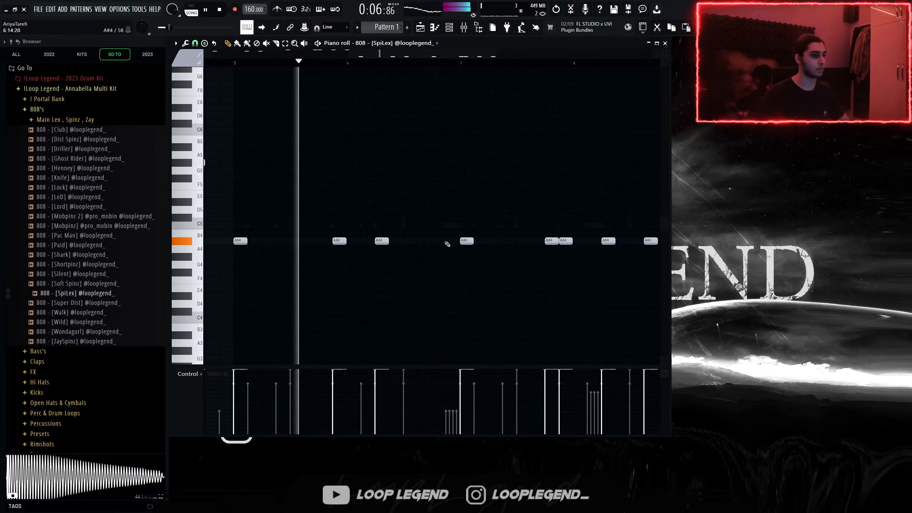
pyautogui.click(448, 242)
pyautogui.scroll(-2, 450, 300)
pyautogui.scroll(3, 546, 260)
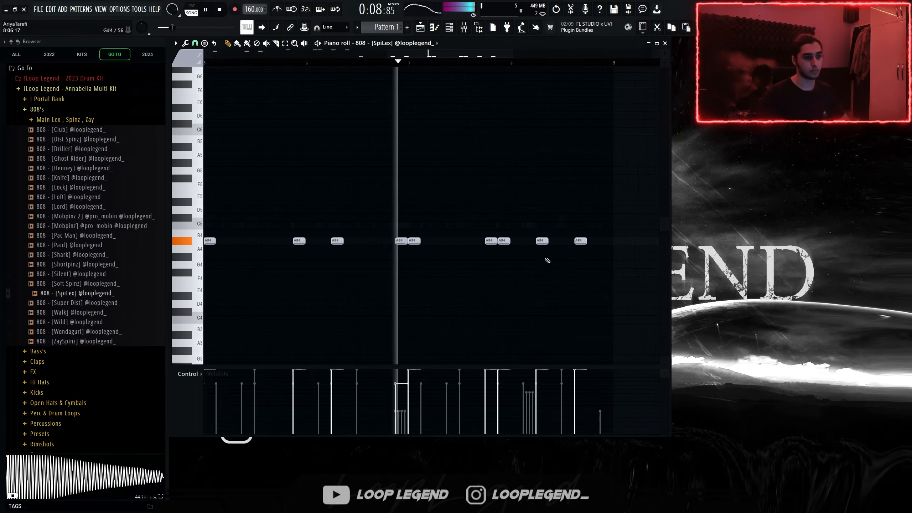
pyautogui.rightClick(477, 242)
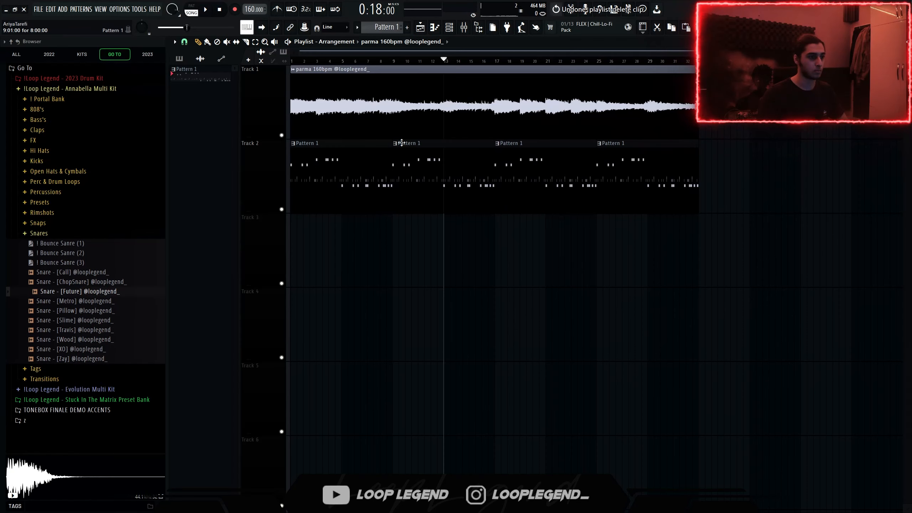
# Make the second Pattern 1 clip in the playlist unique and open its 808 - [SpiLex] notes in the piano roll
pyautogui.rightClick(395, 144)
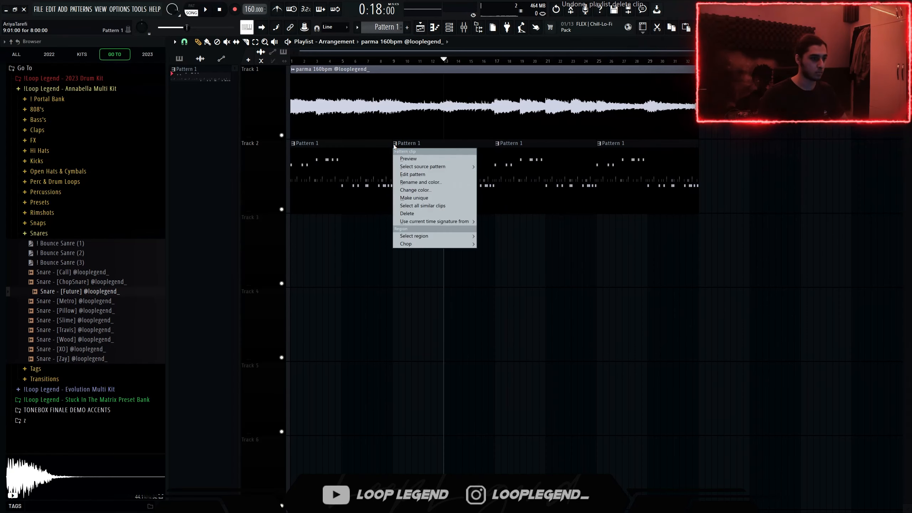
pyautogui.click(414, 198)
pyautogui.doubleClick(417, 155)
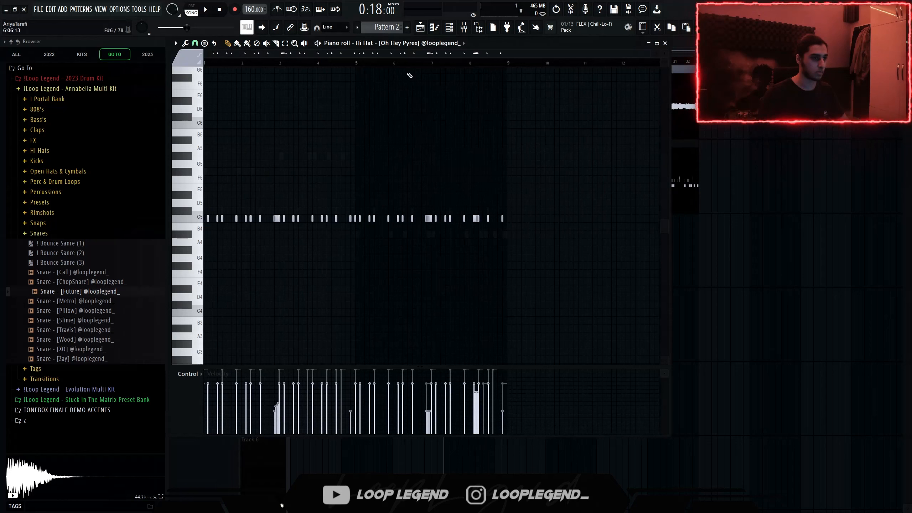
pyautogui.click(421, 44)
pyautogui.click(405, 97)
# Transpose the 808 notes in bars 1-4 of Pattern 2 down to A#4
pyautogui.moveTo(372, 133); pyautogui.dragTo(205, 200)
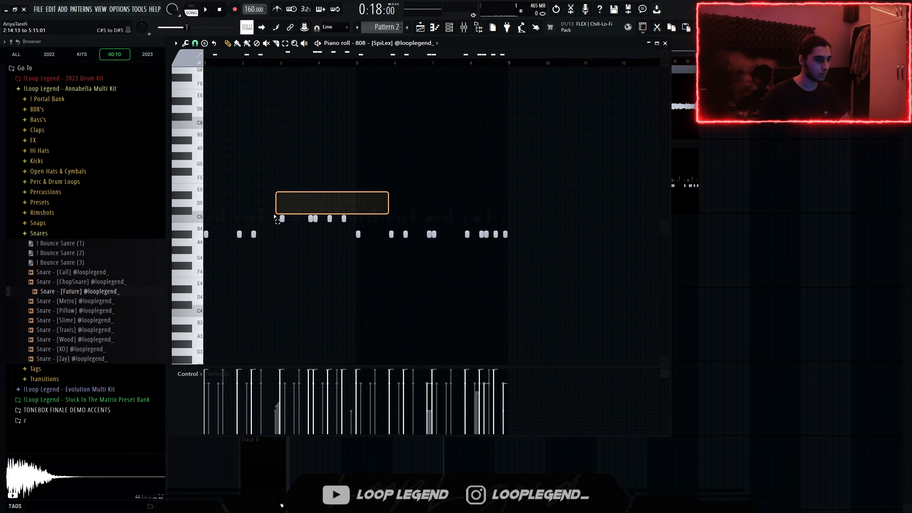
pyautogui.moveTo(275, 216); pyautogui.dragTo(267, 223)
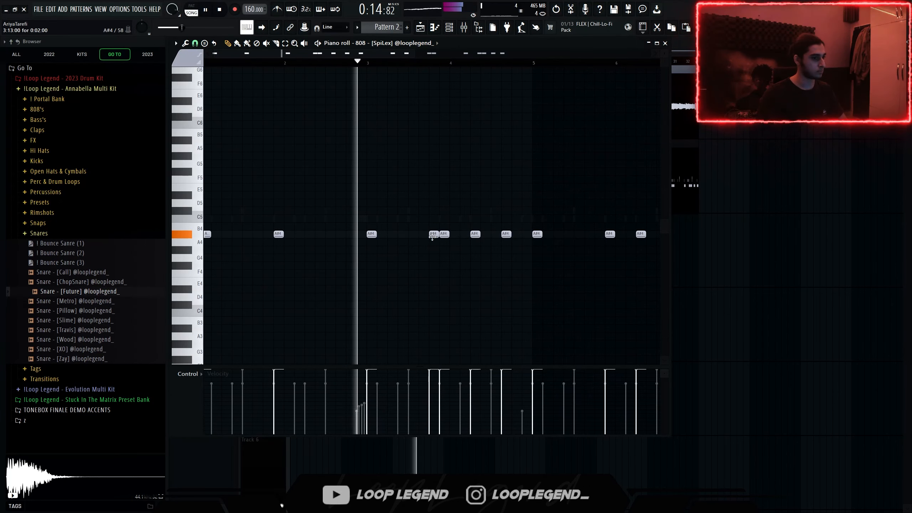
# Thin out Pattern 2's 808 line by deleting the last note of bar 4, the beat 2 note of bar 6 and bar 8's last two notes
pyautogui.rightClick(506, 234)
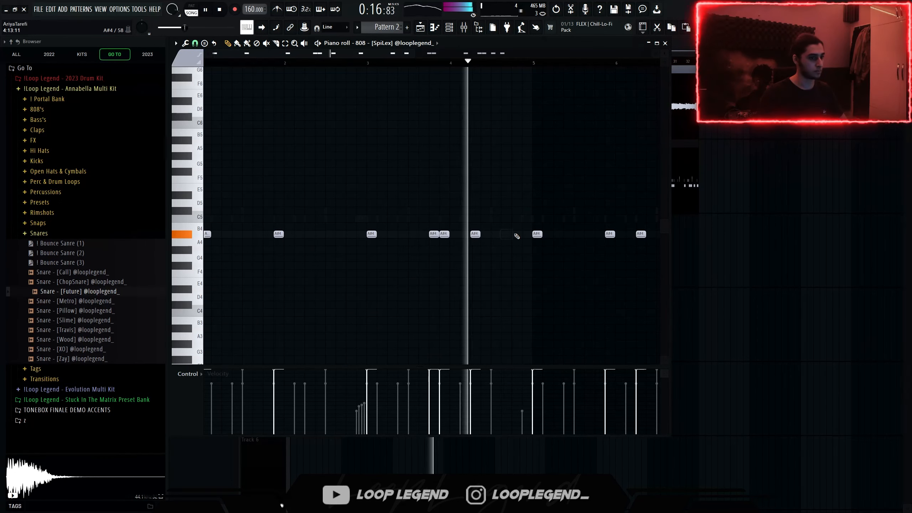
pyautogui.scroll(-3, 471, 253)
pyautogui.scroll(3, 457, 253)
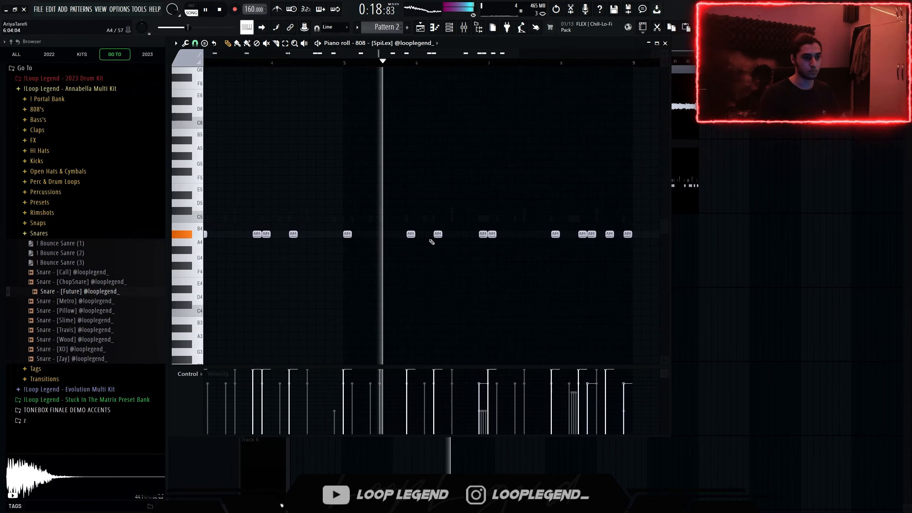
pyautogui.rightClick(436, 233)
pyautogui.scroll(3, 481, 259)
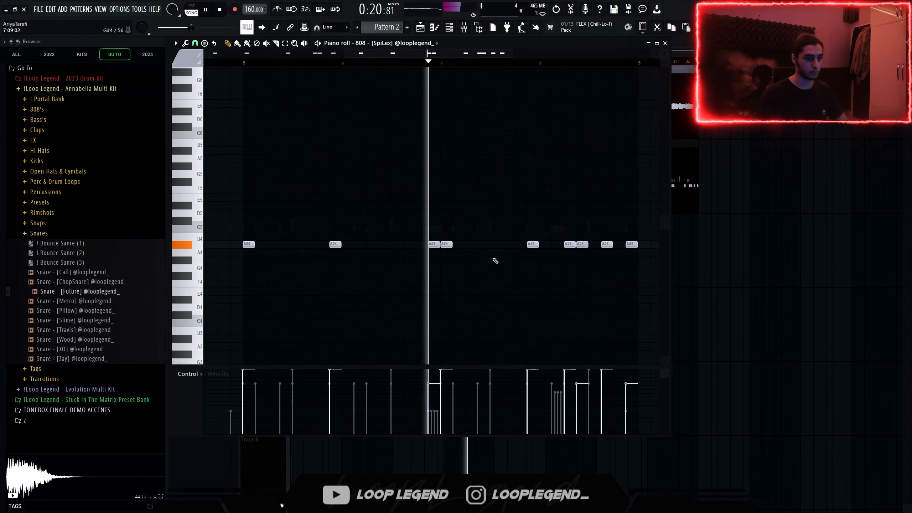
pyautogui.rightClick(607, 244)
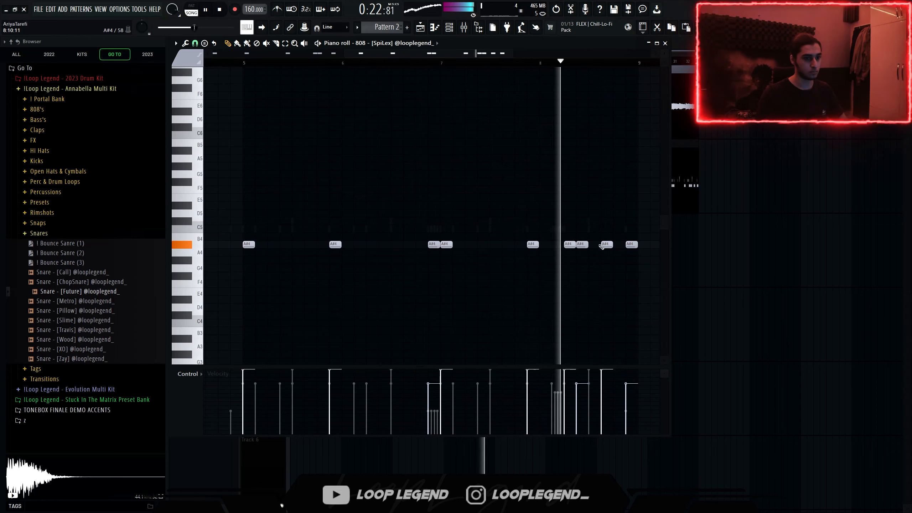
pyautogui.rightClick(631, 244)
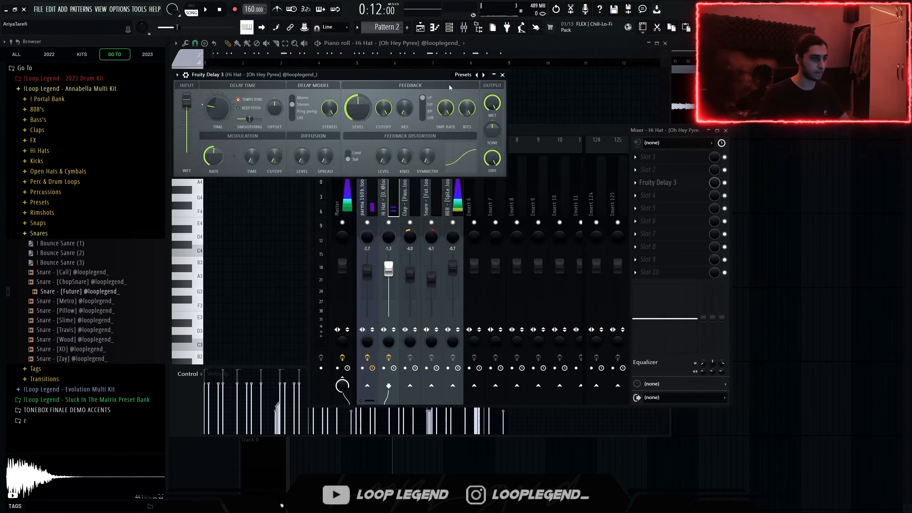
# Load the Ping pong preset in the hi-hat's Fruity Delay 3 and create an automation clip for the delay's mix level
pyautogui.click(463, 75)
pyautogui.click(477, 118)
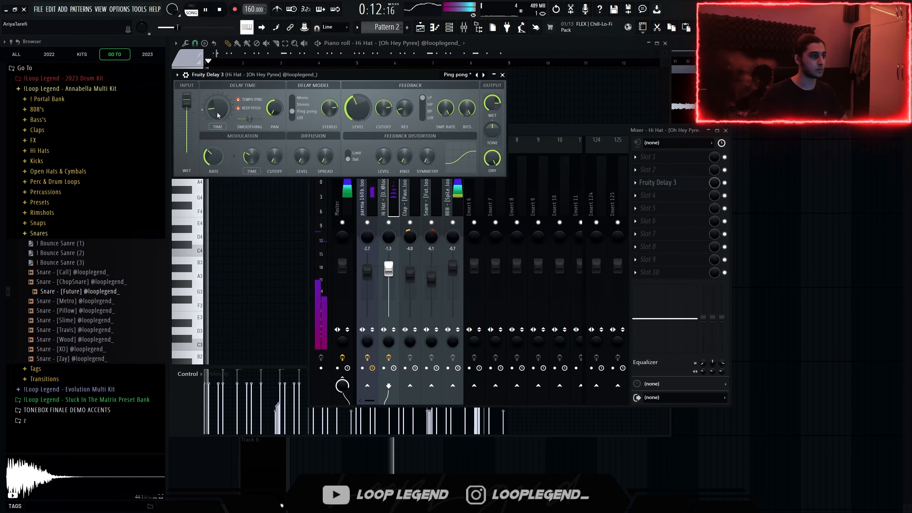
pyautogui.press('space')
pyautogui.press('space')
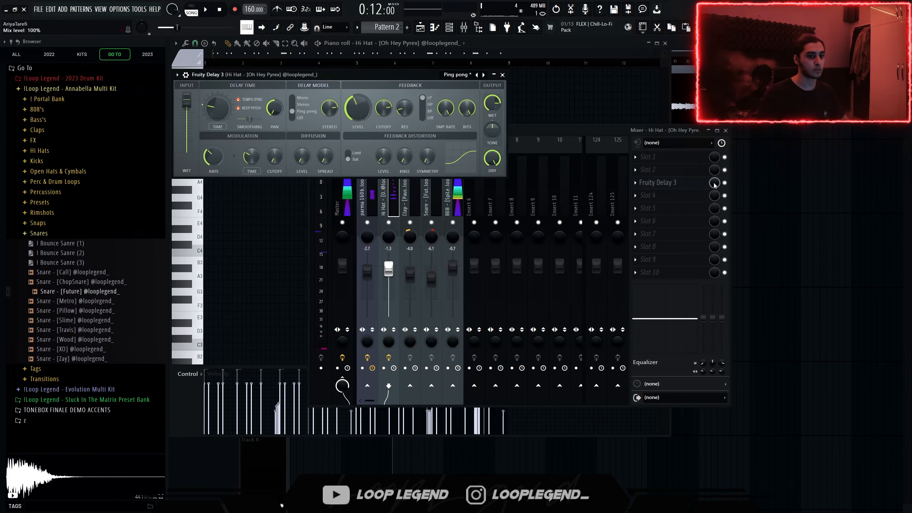
pyautogui.moveTo(715, 185); pyautogui.dragTo(712, 196)
pyautogui.rightClick(714, 182)
pyautogui.click(736, 223)
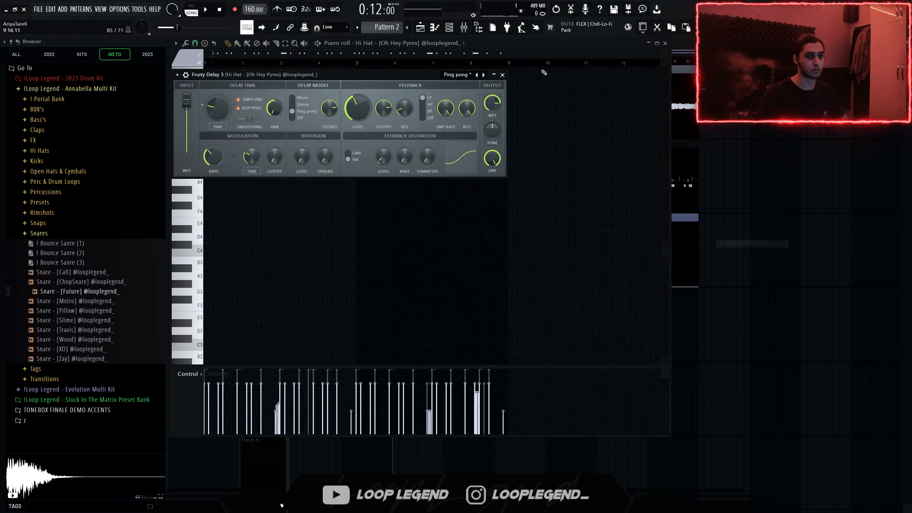
# Shape the delay mix automation to jump from minimum to full at bar 9 and drop back to minimum at bar 17
pyautogui.moveTo(451, 297); pyautogui.dragTo(447, 295)
pyautogui.rightClick(467, 261)
pyautogui.moveTo(467, 260); pyautogui.dragTo(448, 220)
pyautogui.scroll(-4, 449, 220)
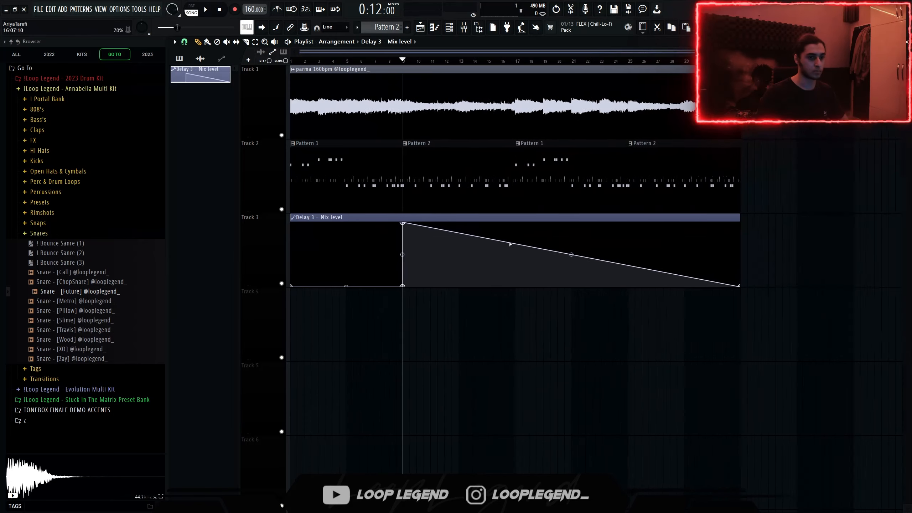
pyautogui.rightClick(514, 220)
pyautogui.rightClick(518, 230)
pyautogui.moveTo(519, 230); pyautogui.dragTo(492, 316)
pyautogui.scroll(4, 509, 248)
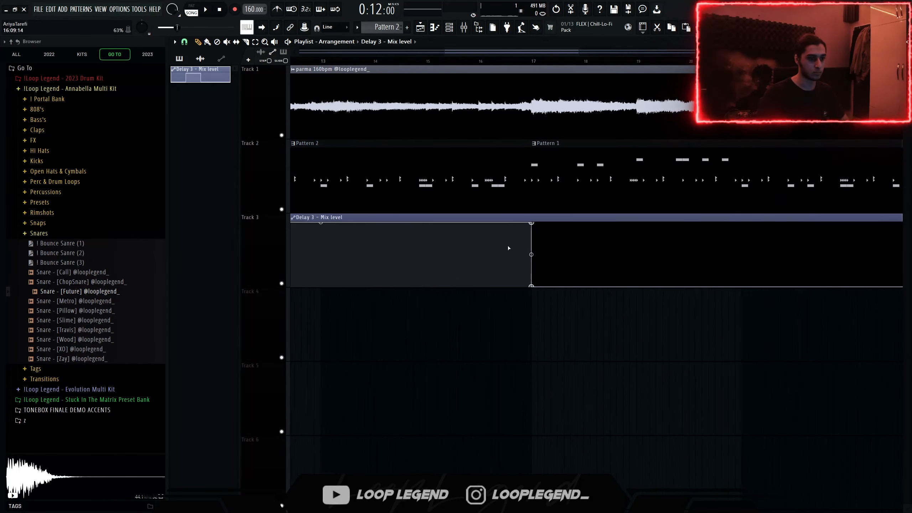
# Raise the delay mix automation to 100% at bar 25 in a vertical jump and hold it there until the clip's end
pyautogui.scroll(-4, 510, 248)
pyautogui.scroll(4, 598, 240)
pyautogui.moveTo(434, 287); pyautogui.dragTo(443, 191)
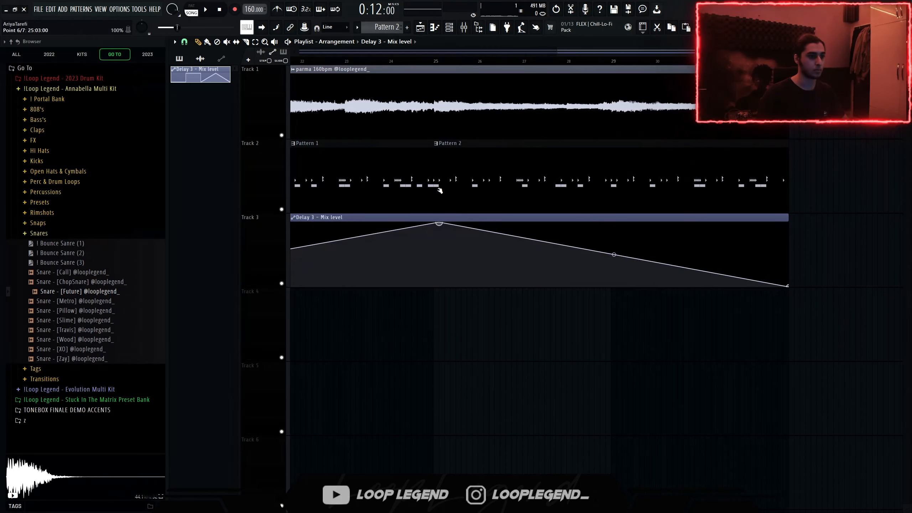
pyautogui.rightClick(424, 230)
pyautogui.moveTo(425, 230); pyautogui.dragTo(436, 290)
pyautogui.rightClick(577, 286)
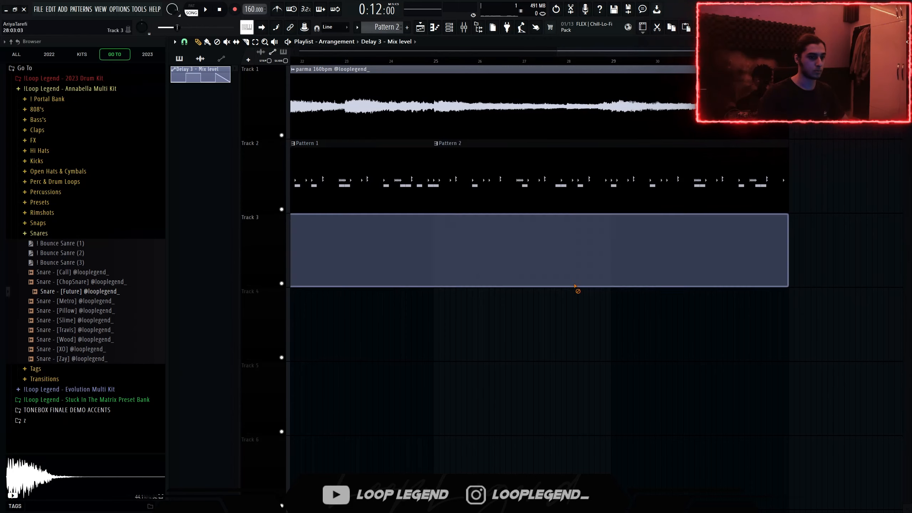
pyautogui.scroll(-4, 646, 183)
pyautogui.hotkey('ctrl', 'z')
pyautogui.moveTo(692, 287); pyautogui.dragTo(690, 221)
pyautogui.press('space')
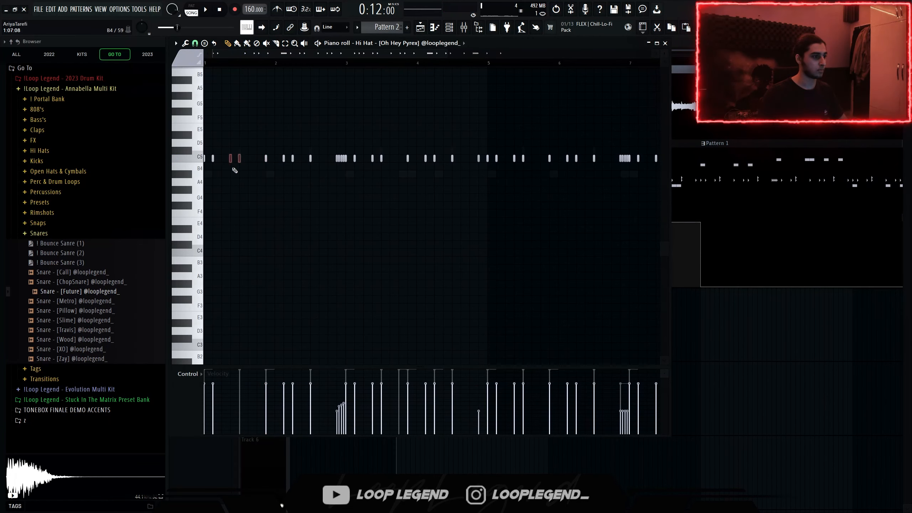
# Thin out Pattern 2's hi-hats by deleting the notes around beat 3 of bar 1 and on beat 3 of bar 2
pyautogui.press('space')
pyautogui.scroll(2, 258, 196)
pyautogui.moveTo(277, 195); pyautogui.dragTo(246, 220)
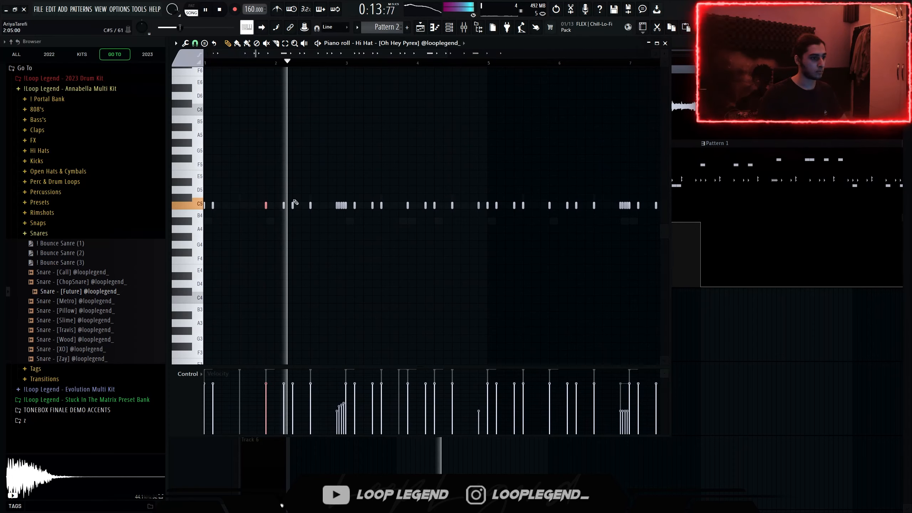
pyautogui.press('space')
pyautogui.press('Delete')
pyautogui.press('space')
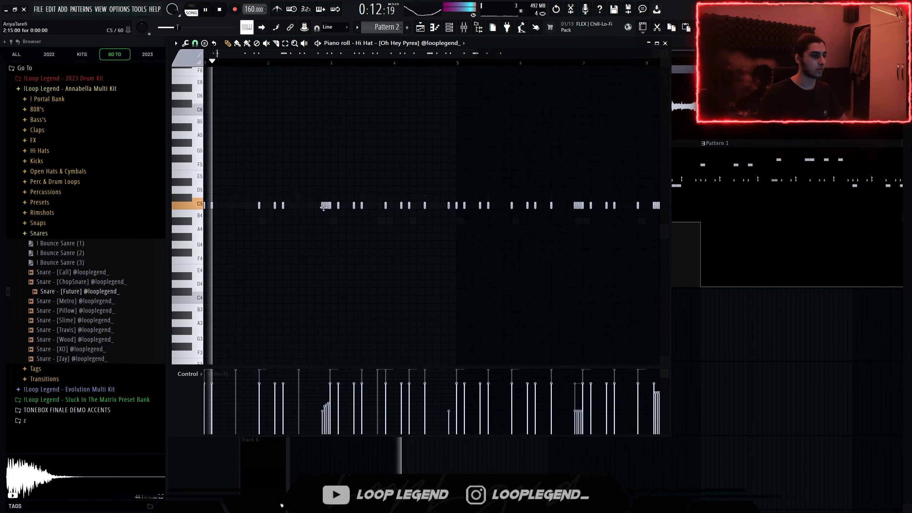
# Delete the hi-hat notes around beat 3 of bar 3 and on beat 3 of bar 4 in Pattern 2
pyautogui.moveTo(376, 194); pyautogui.dragTo(399, 215)
pyautogui.press('Delete')
pyautogui.press('space')
pyautogui.press('space')
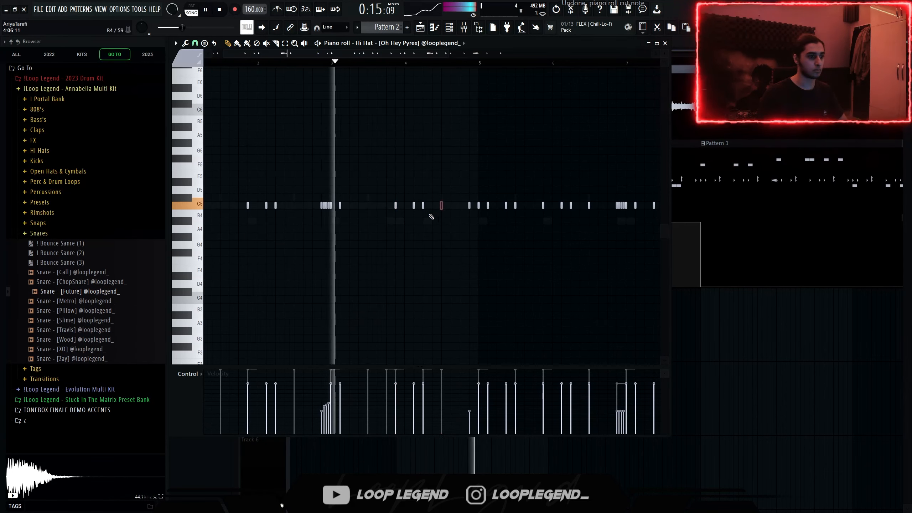
pyautogui.scroll(-3, 427, 213)
pyautogui.moveTo(592, 147); pyautogui.dragTo(354, 254)
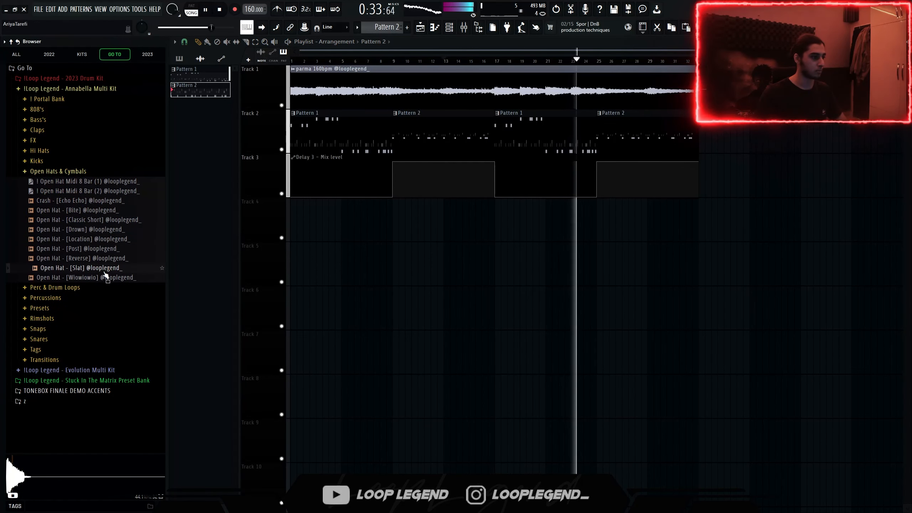
# Add Open Hat - [Wiowiowio] from the Annabella kit as a new channel and change its sample's time stretching time
pyautogui.click(112, 278)
pyautogui.rightClick(116, 275)
pyautogui.click(138, 287)
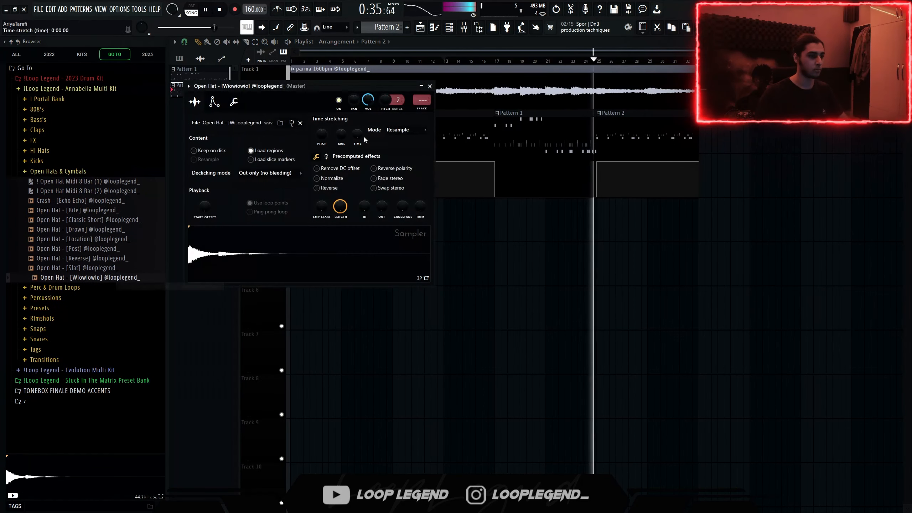
pyautogui.scroll(-1, 379, 130)
pyautogui.rightClick(359, 133)
pyautogui.click(373, 194)
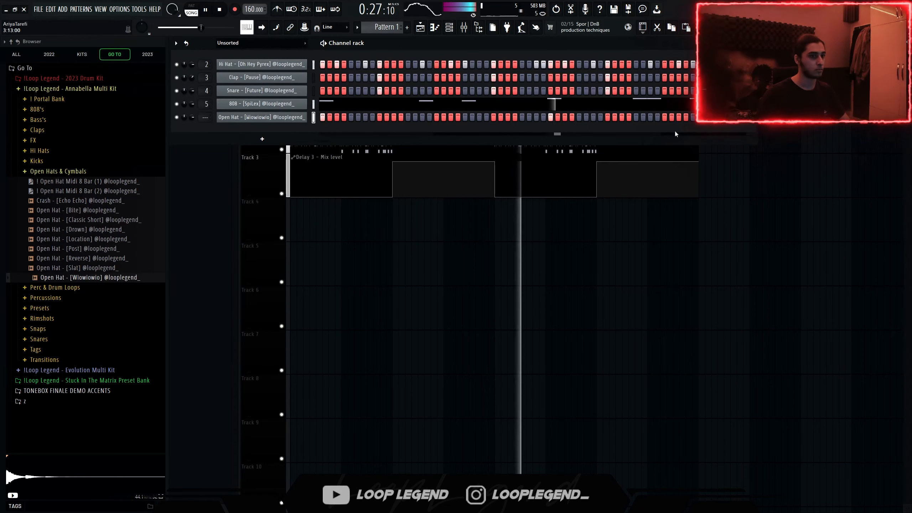
# Duplicate the Wiowiowio open hat notes of bars 1-4 into bars 5-8 of Pattern 1
pyautogui.press('F7')
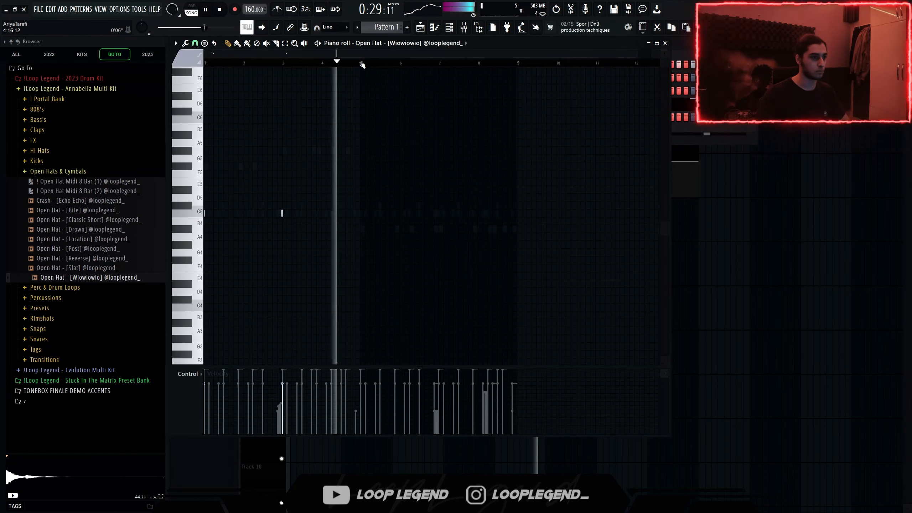
pyautogui.moveTo(362, 63); pyautogui.dragTo(207, 52)
pyautogui.hotkey('ctrl', 'b')
pyautogui.hotkey('ctrl', 'd')
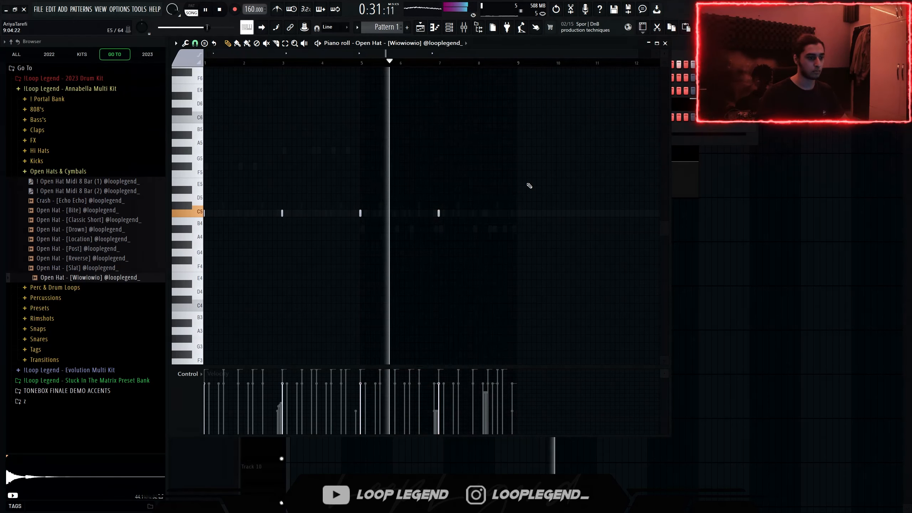
pyautogui.hotkey('ctrl', 'a')
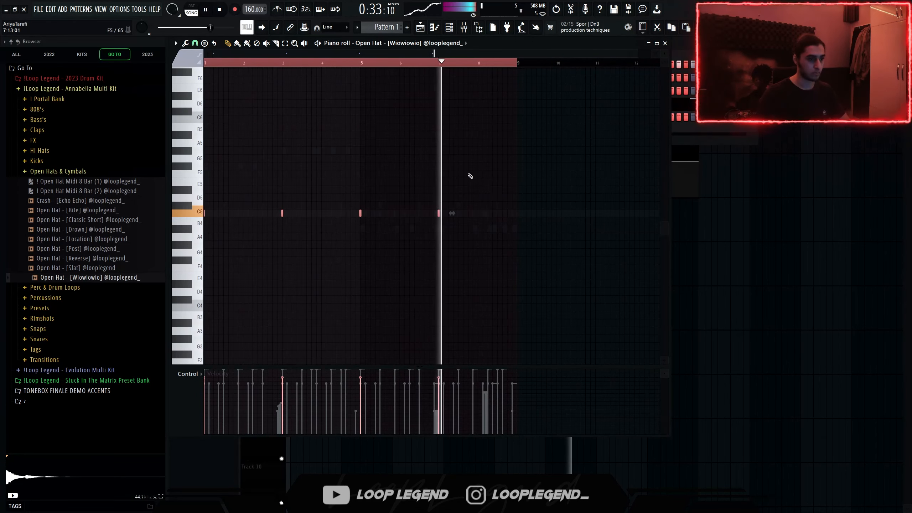
# Route the open hat to mixer track 6, set its ValhallaVintageVerb color to NOW and adjust the reverb mix
pyautogui.press('F6')
pyautogui.hotkey('ctrl', 'l')
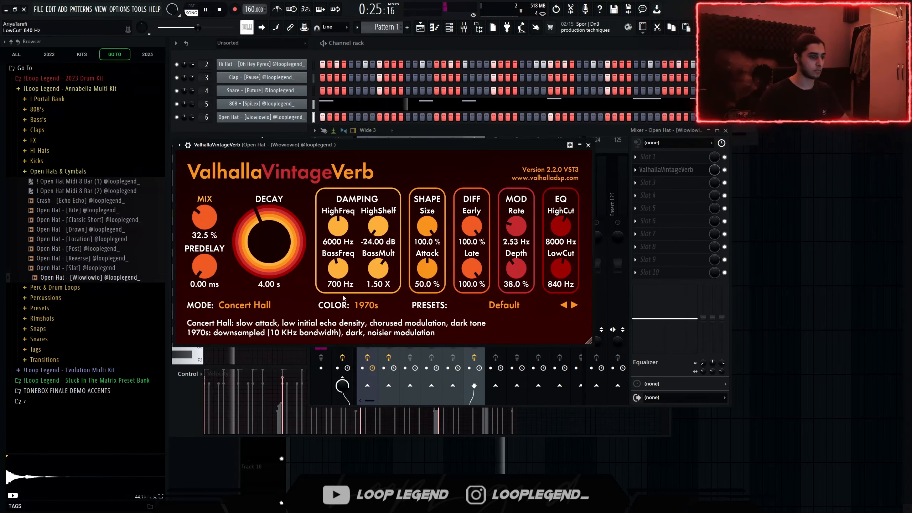
pyautogui.click(365, 338)
pyautogui.press('space')
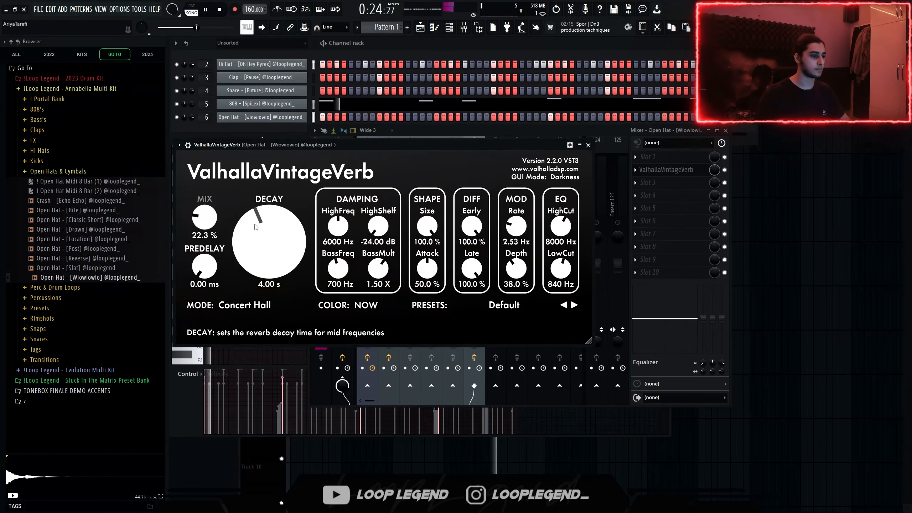
pyautogui.moveTo(204, 207); pyautogui.dragTo(203, 196)
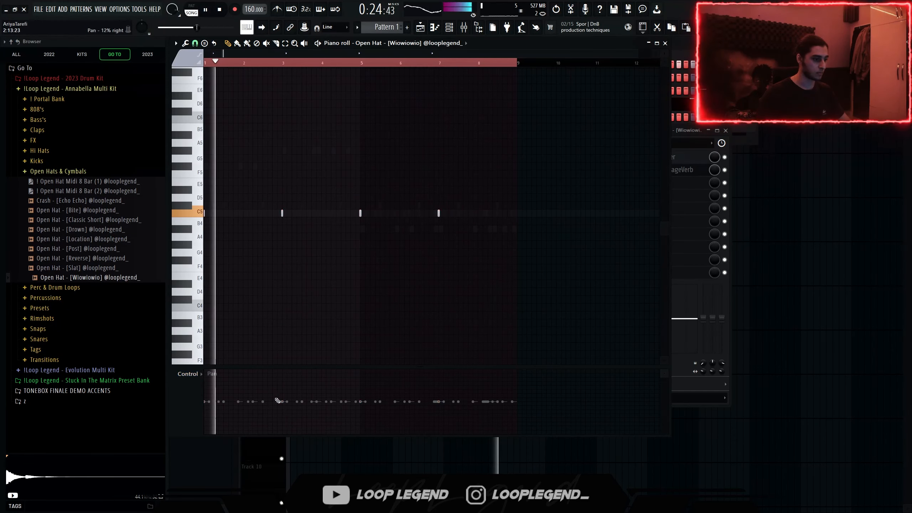
# Pan the open hat's bar 3 note to the right and its bar 7 note to the left
pyautogui.moveTo(282, 401); pyautogui.dragTo(286, 377)
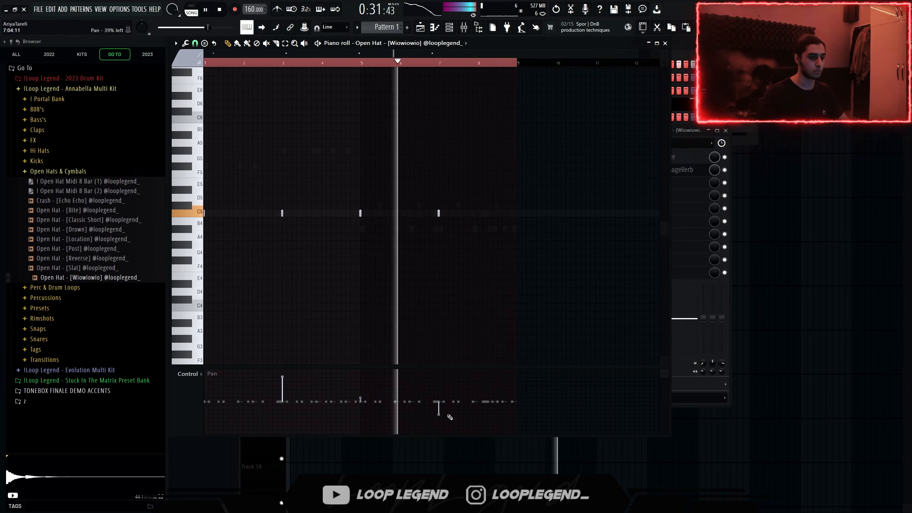
pyautogui.click(436, 423)
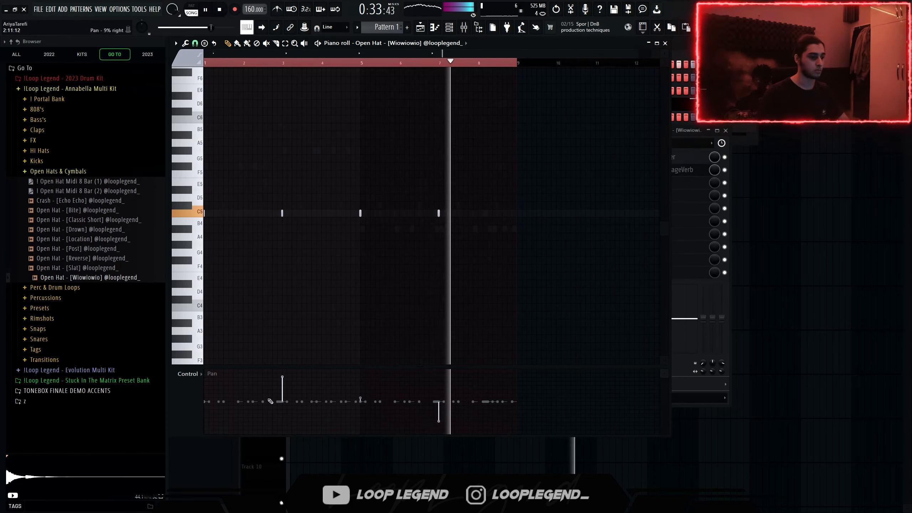
pyautogui.click(435, 28)
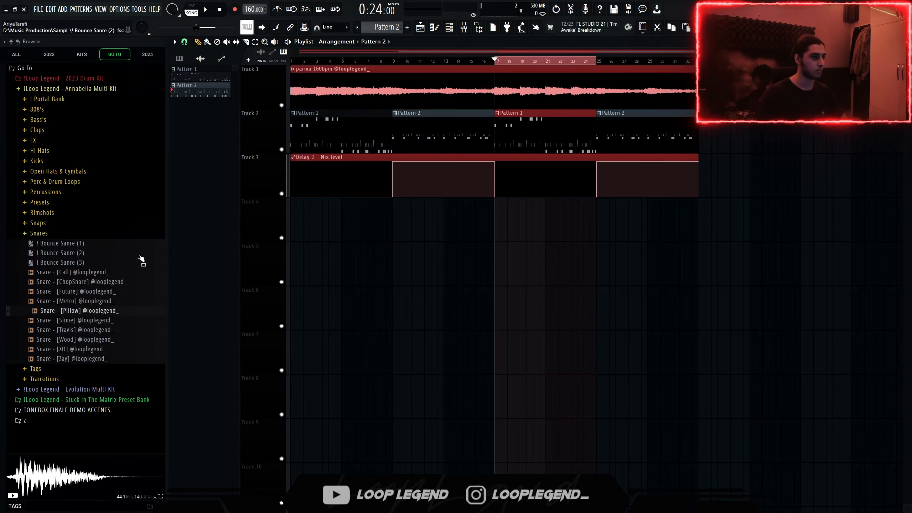
# Audition the kit's snares, add Snare - [Pillow] as a new channel and place hits at the end of bar 1 and early in bar 2
pyautogui.click(120, 301)
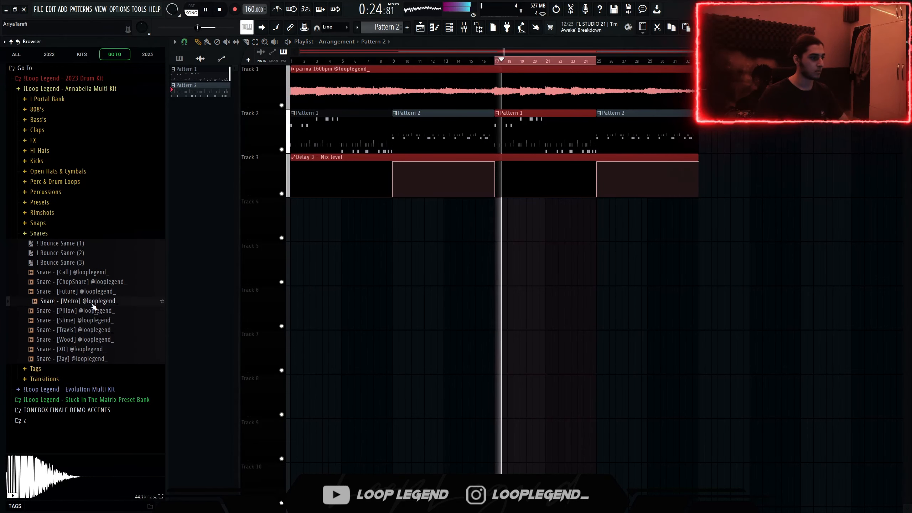
pyautogui.click(94, 308)
pyautogui.rightClick(94, 309)
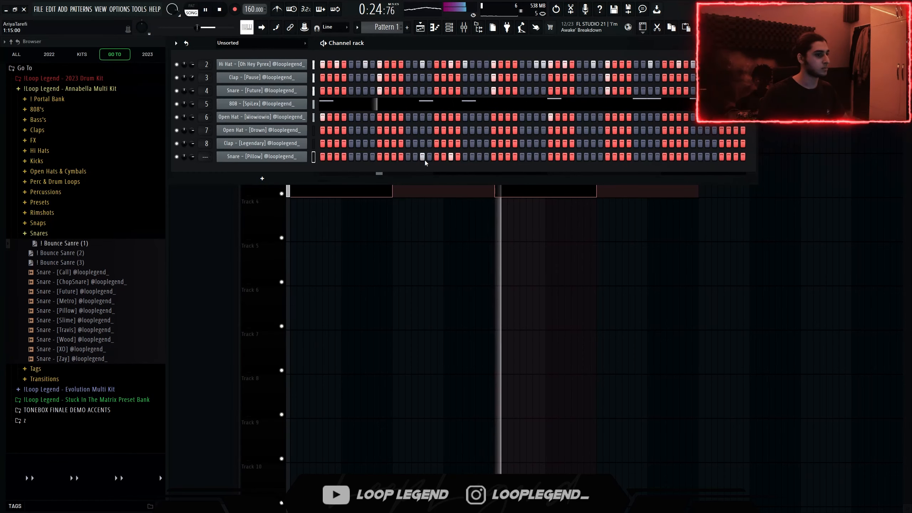
pyautogui.press('F7')
pyautogui.press('space')
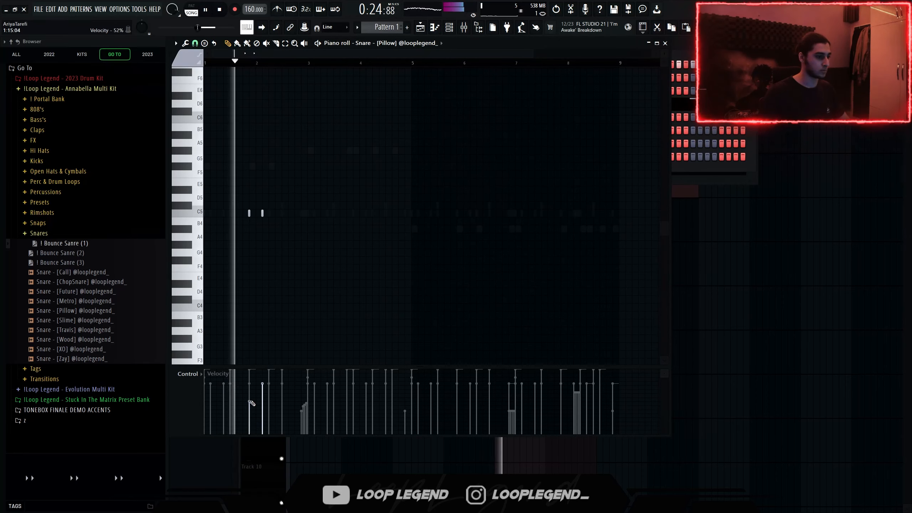
pyautogui.press('F7')
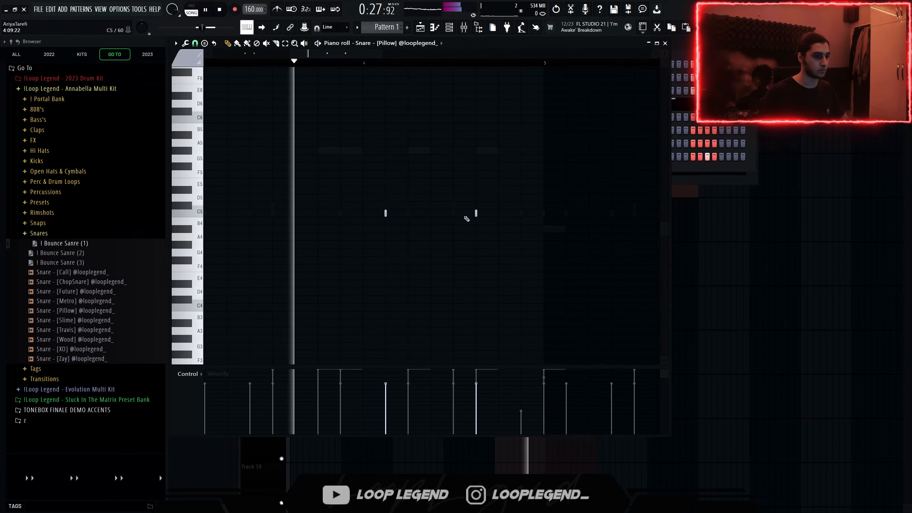
# Place two softer Snare - [Pillow] hits on beat 4 of bar 4 and half a beat after it
pyautogui.click(456, 215)
pyautogui.click(452, 399)
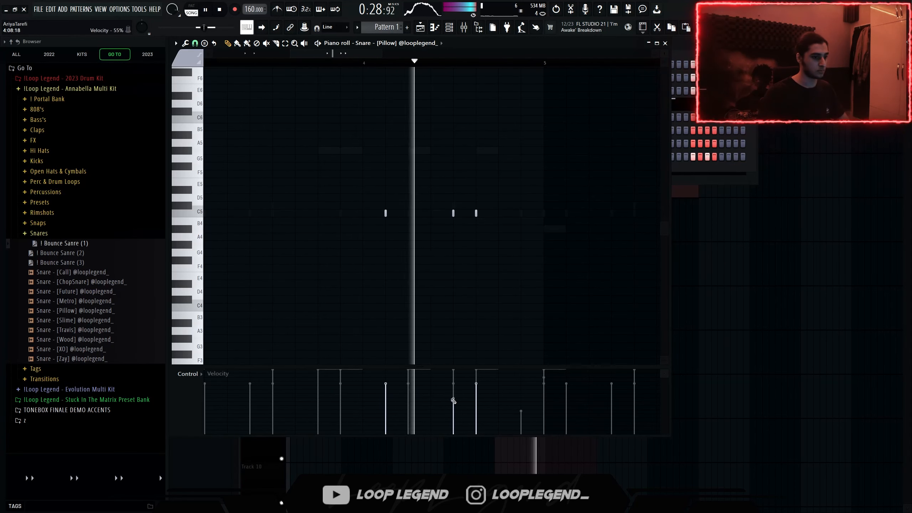
pyautogui.press('space')
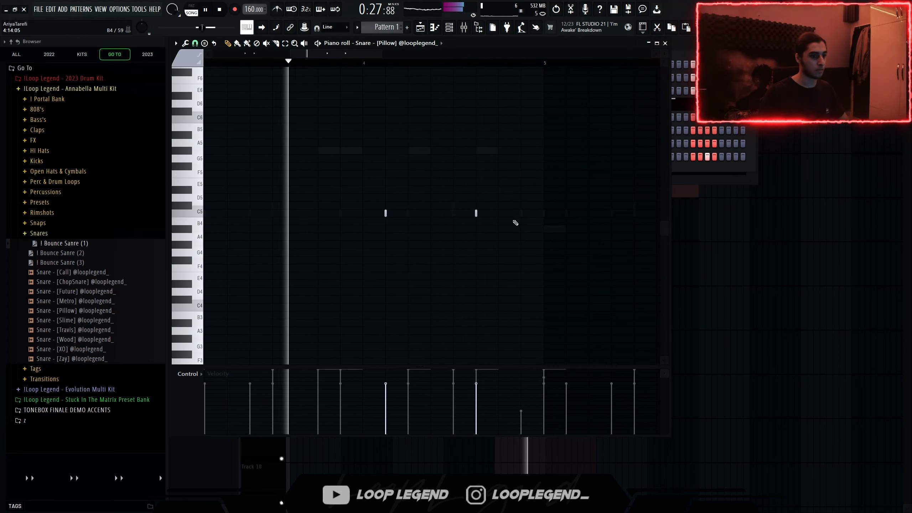
pyautogui.click(499, 214)
pyautogui.click(521, 213)
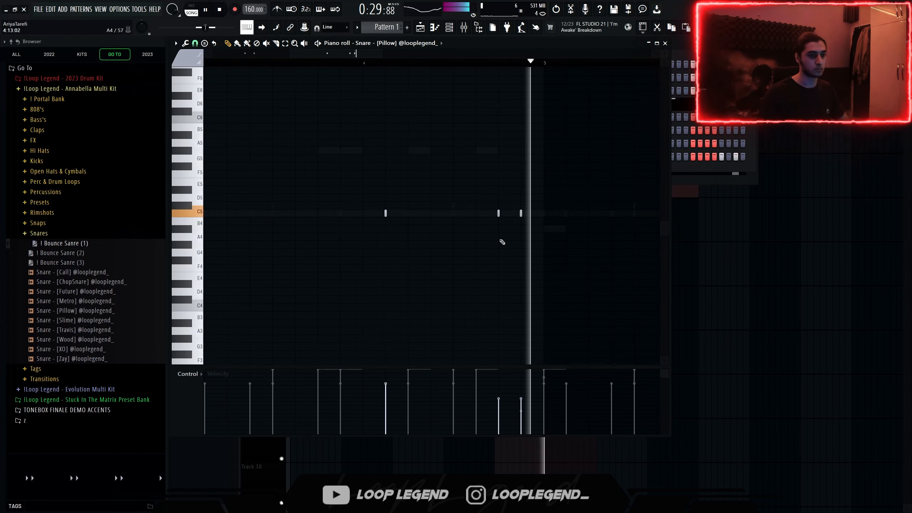
pyautogui.scroll(-2, 501, 242)
pyautogui.moveTo(456, 387); pyautogui.dragTo(449, 388)
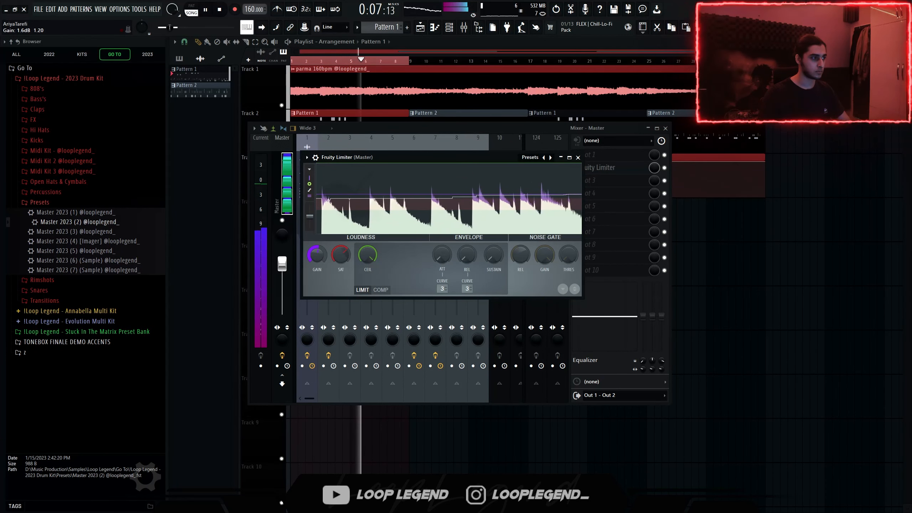
# Close the master's Fruity Limiter and set the 808 mixer track's level to -1.3 dB
pyautogui.press('Escape')
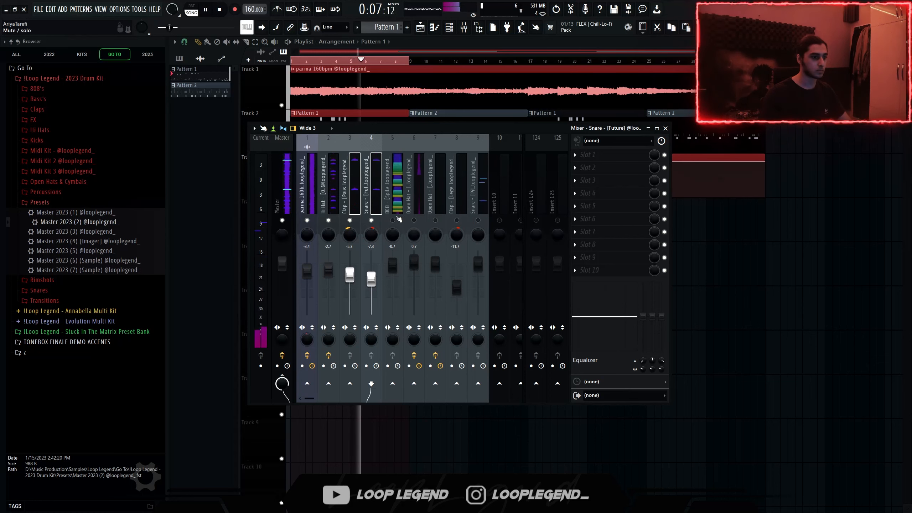
pyautogui.click(394, 264)
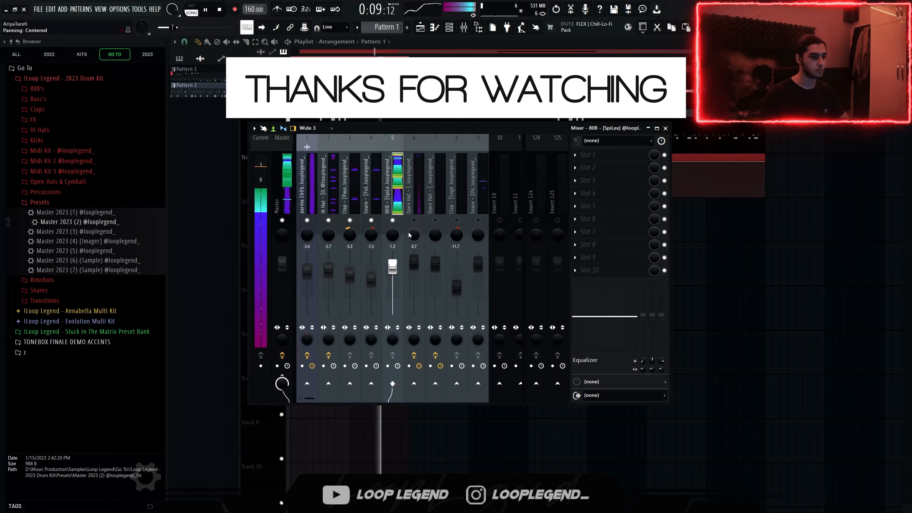